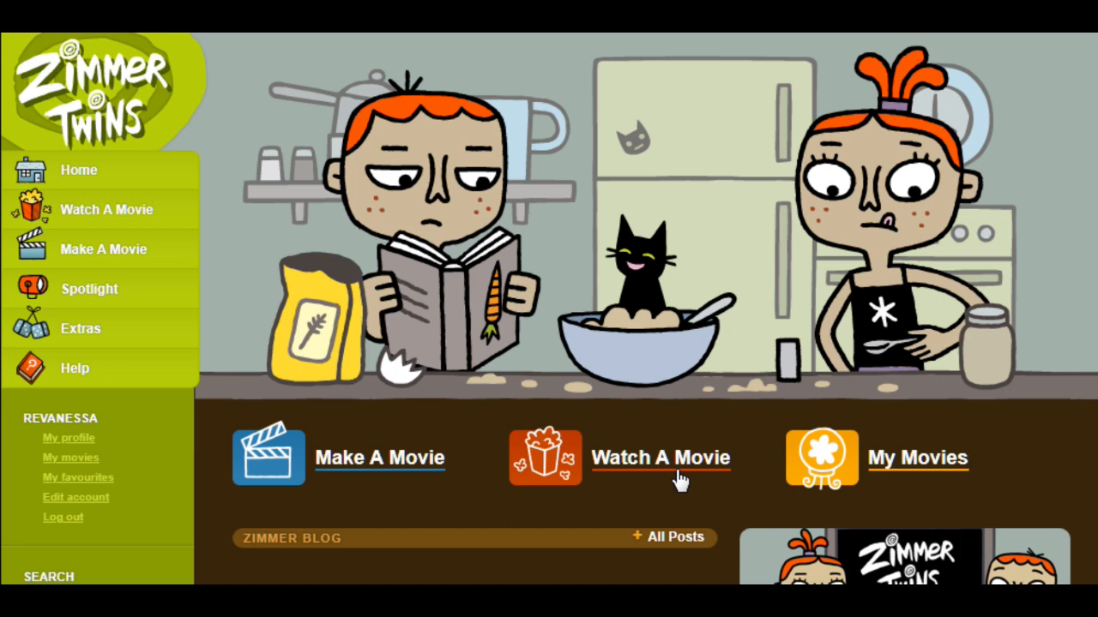
- Look through the account's own movies and open the movie titled Present Continuous
click(63, 460)
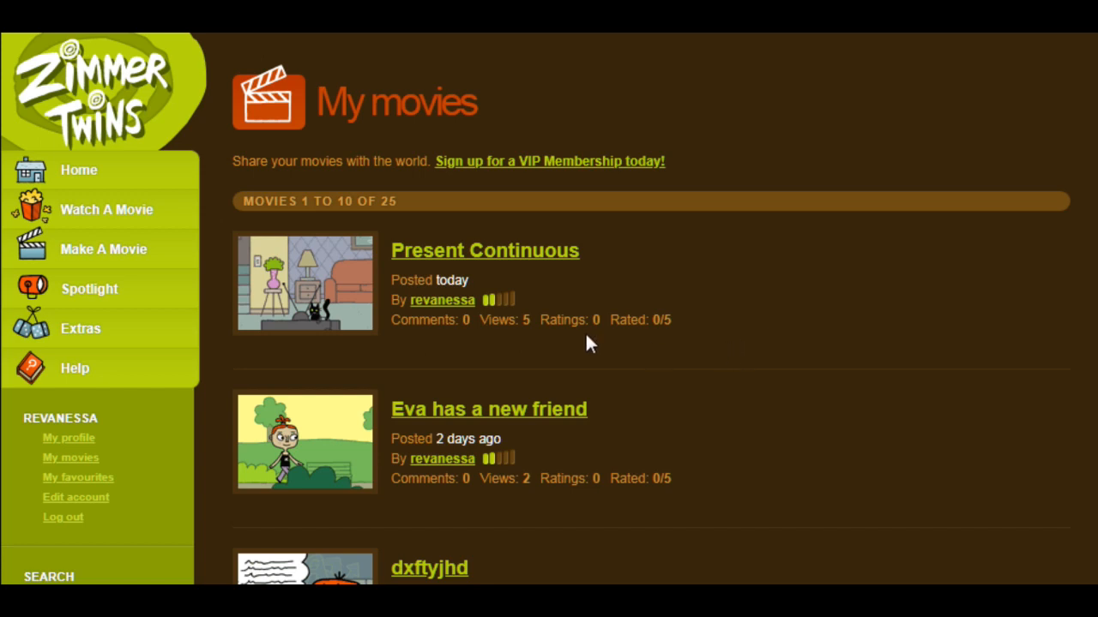
scroll(674, 339, down, 15)
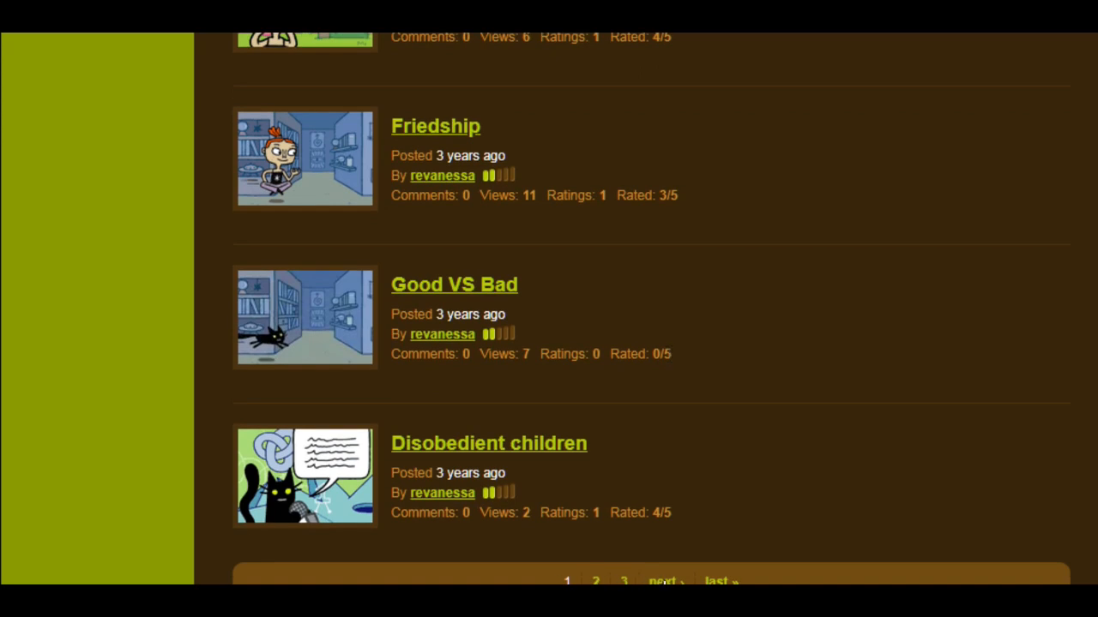
scroll(716, 402, up, 15)
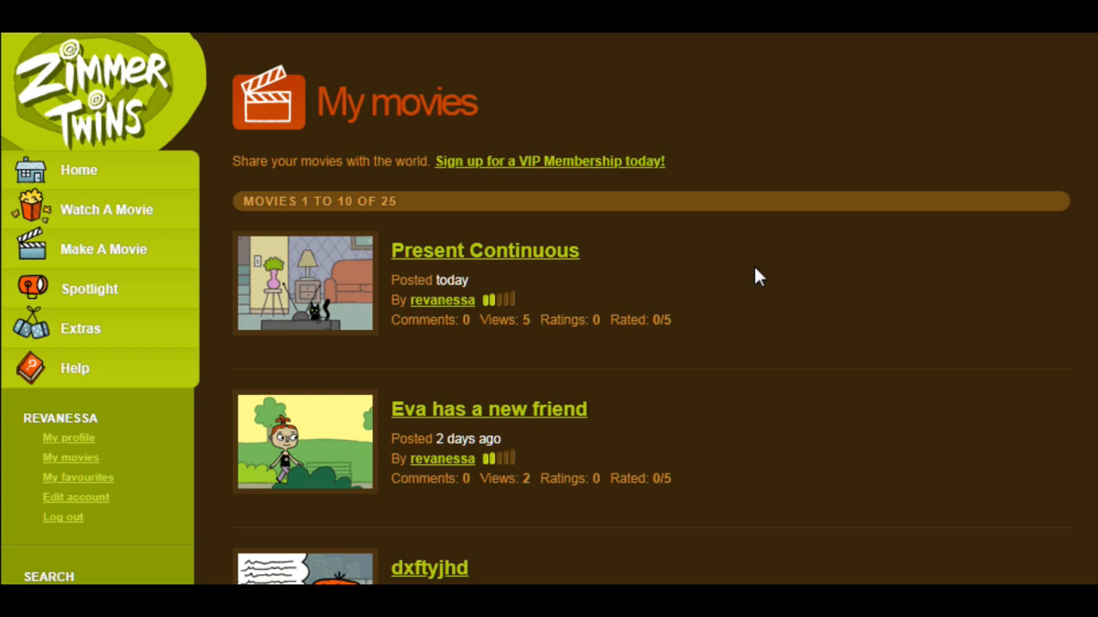
click(457, 255)
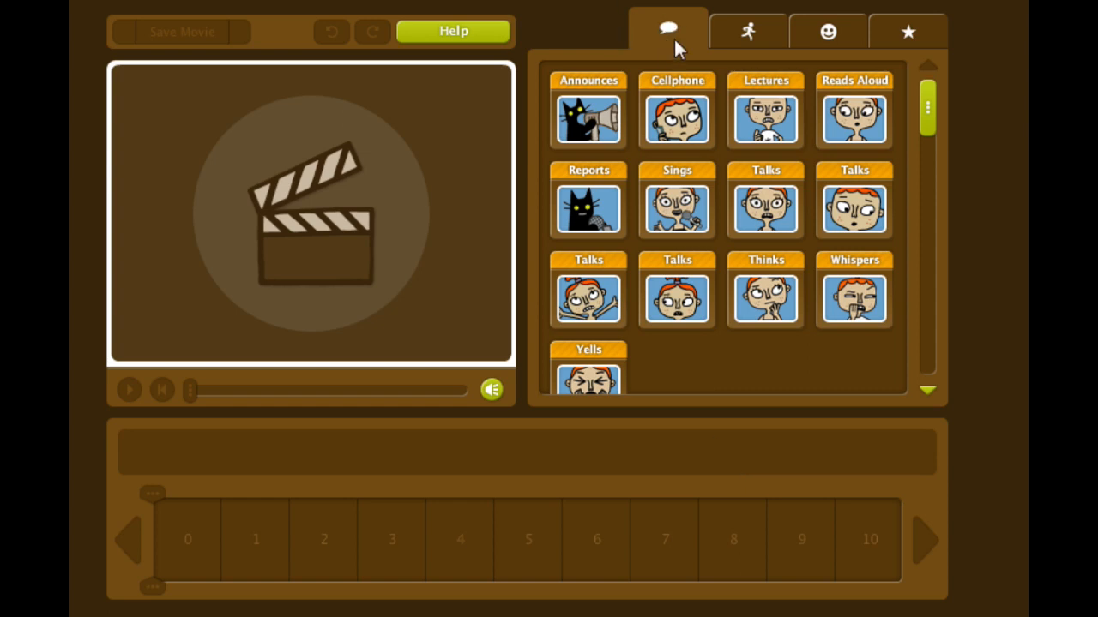
- Examine the clips available in the talking, action, emotion and special-effect categories of the movie maker
click(748, 36)
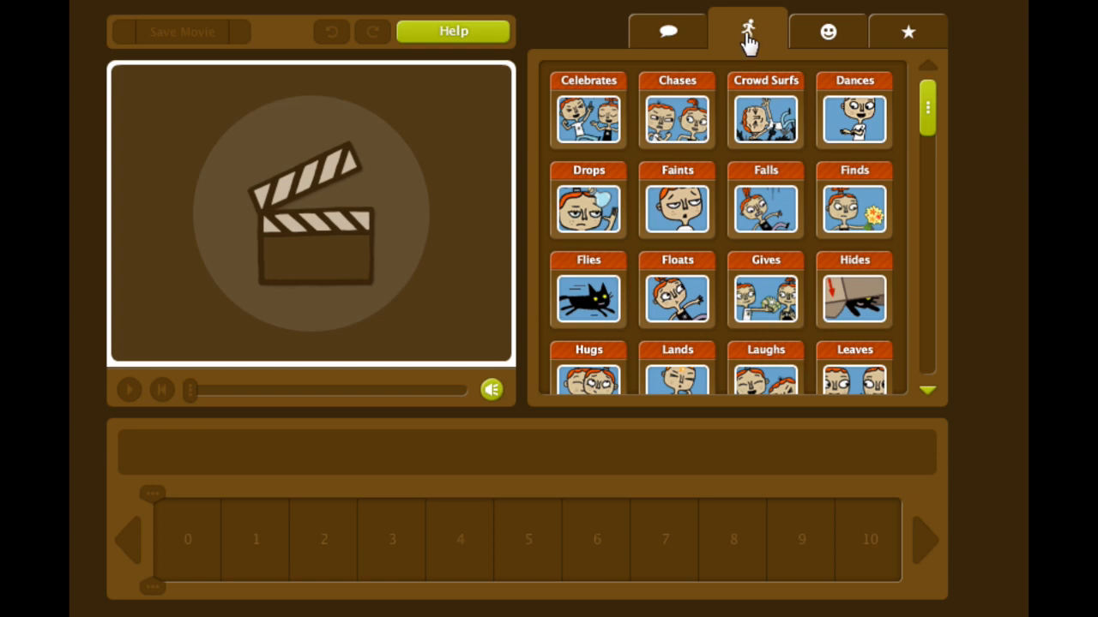
click(827, 34)
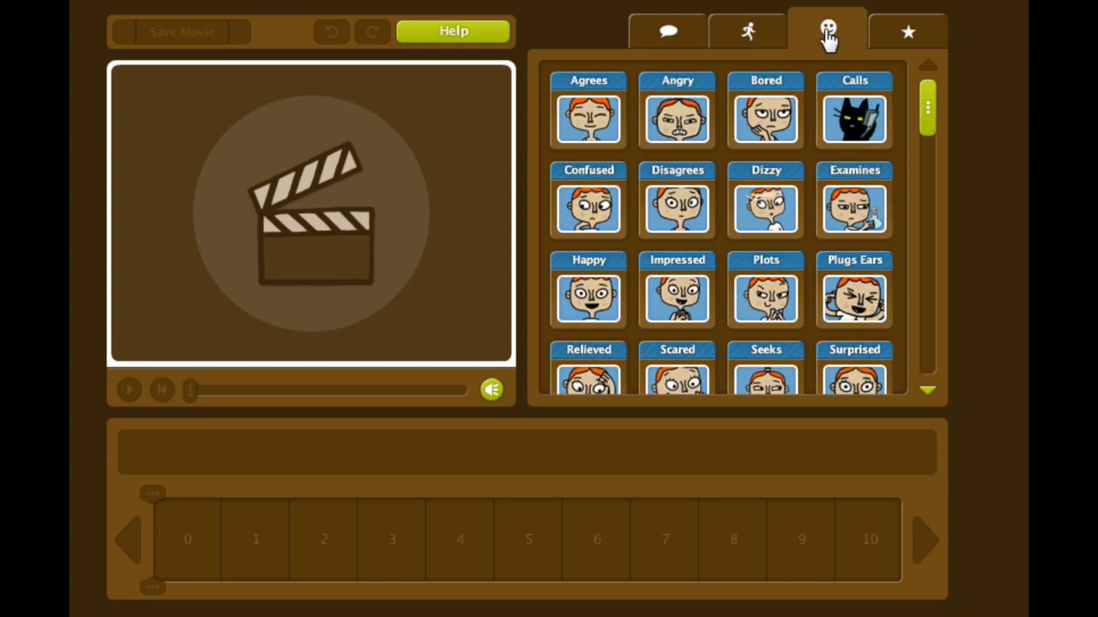
click(904, 44)
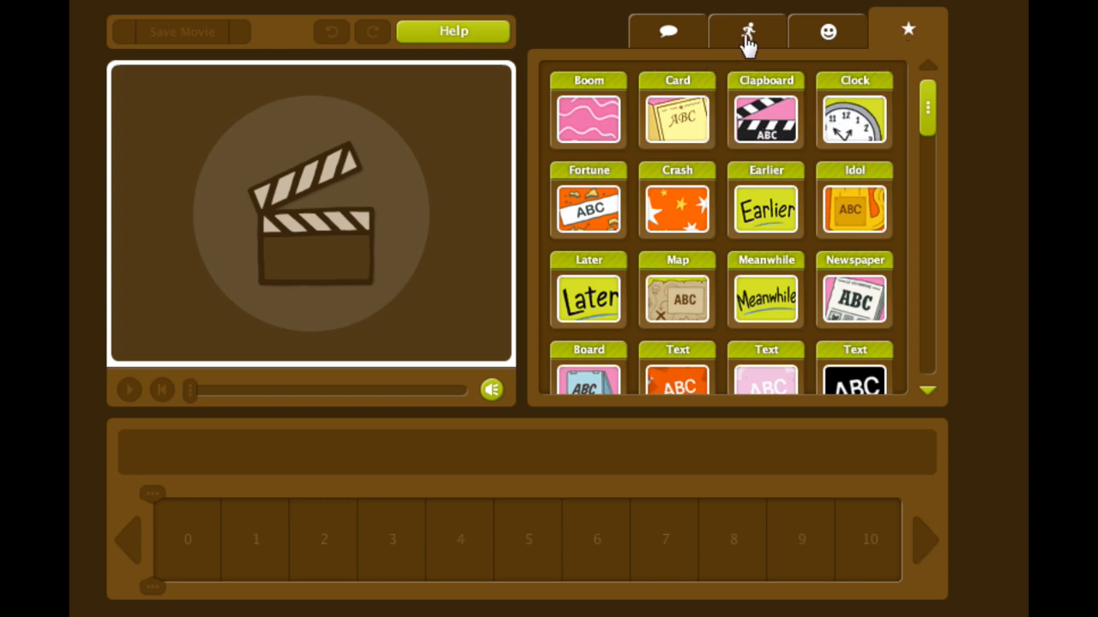
click(683, 36)
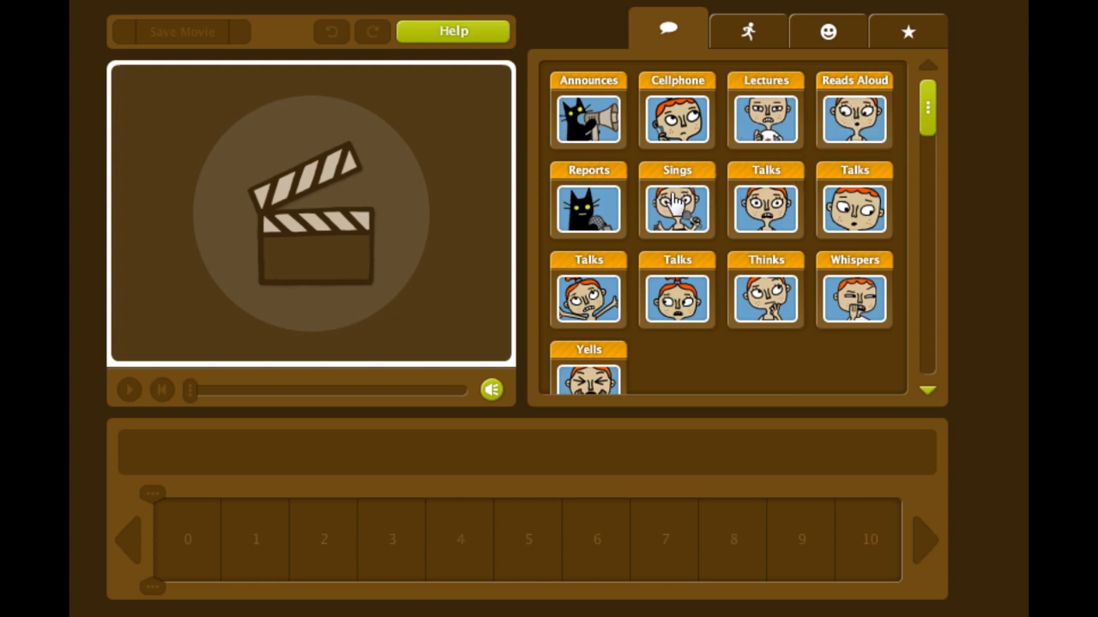
click(749, 36)
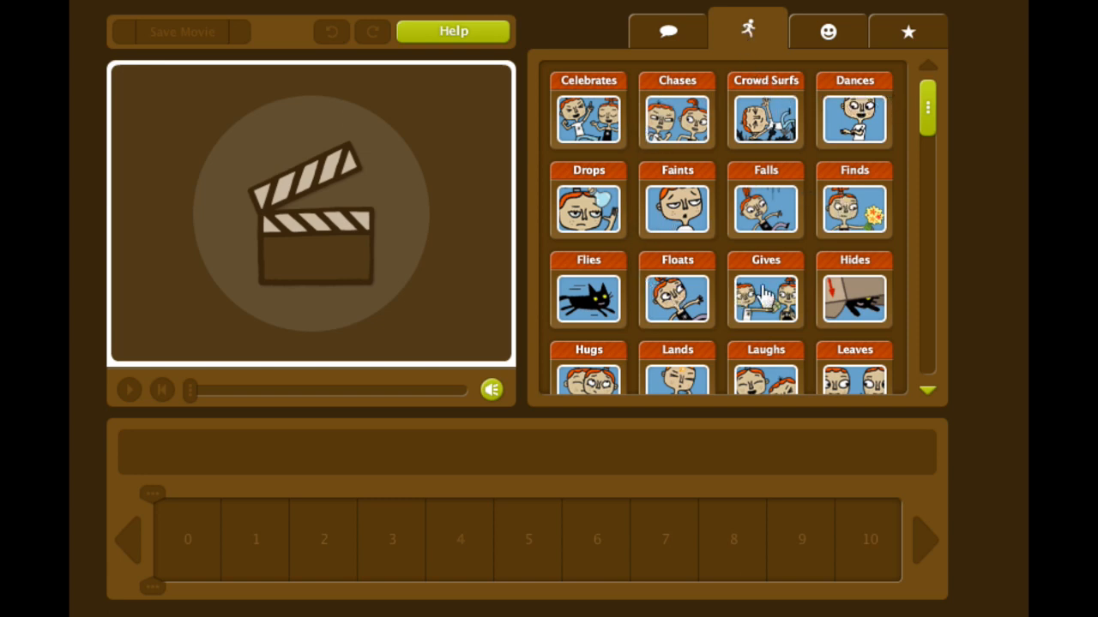
drag(926, 98, 927, 174)
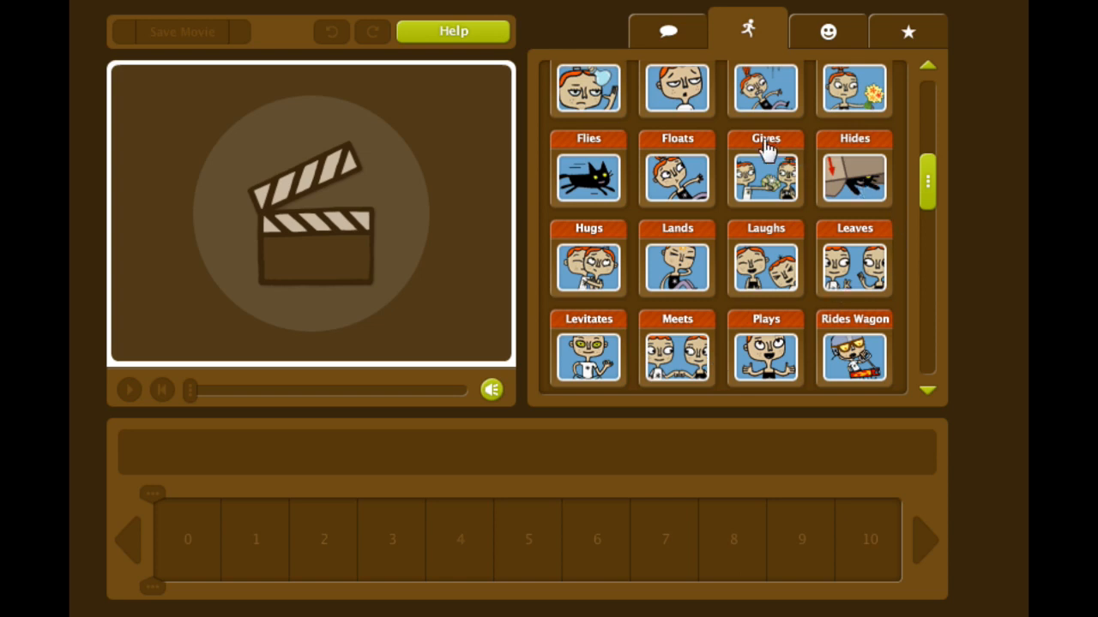
drag(932, 187, 939, 377)
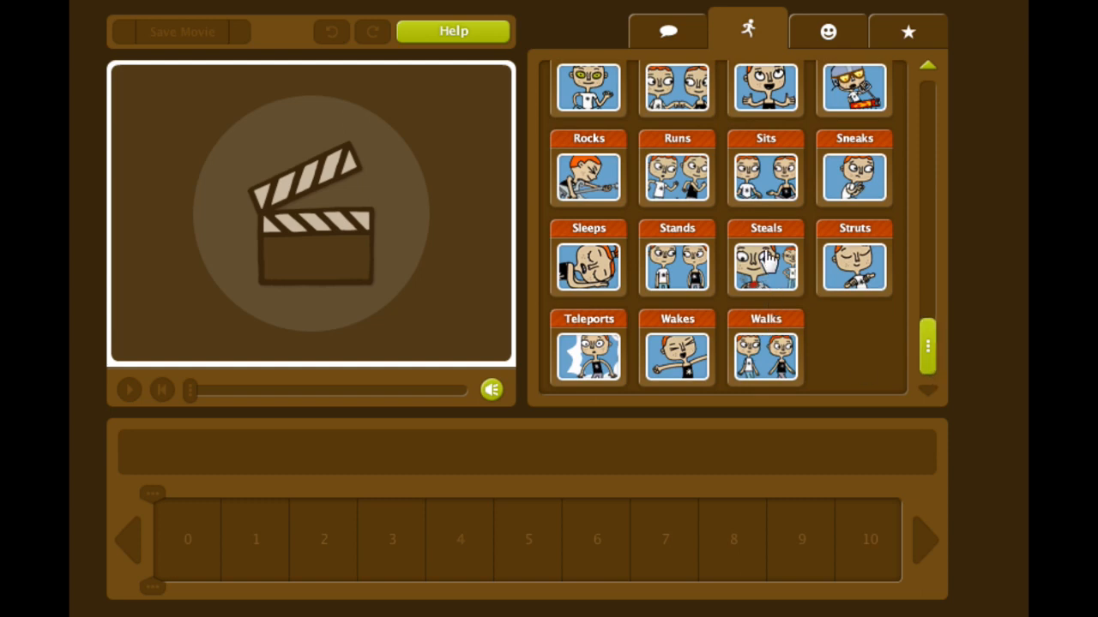
click(829, 45)
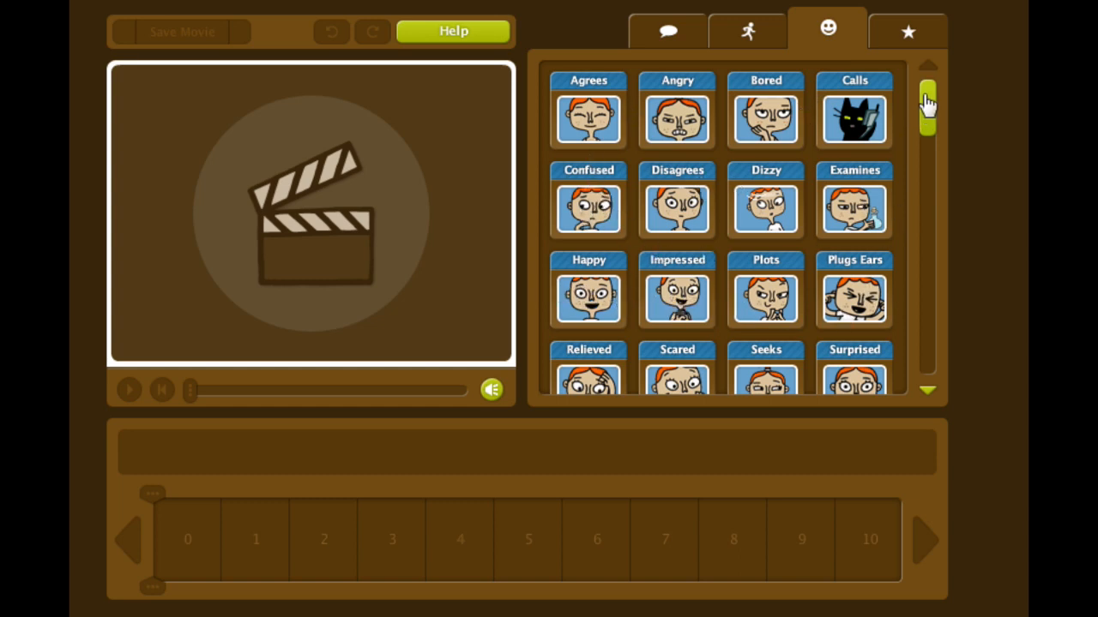
drag(929, 103, 946, 343)
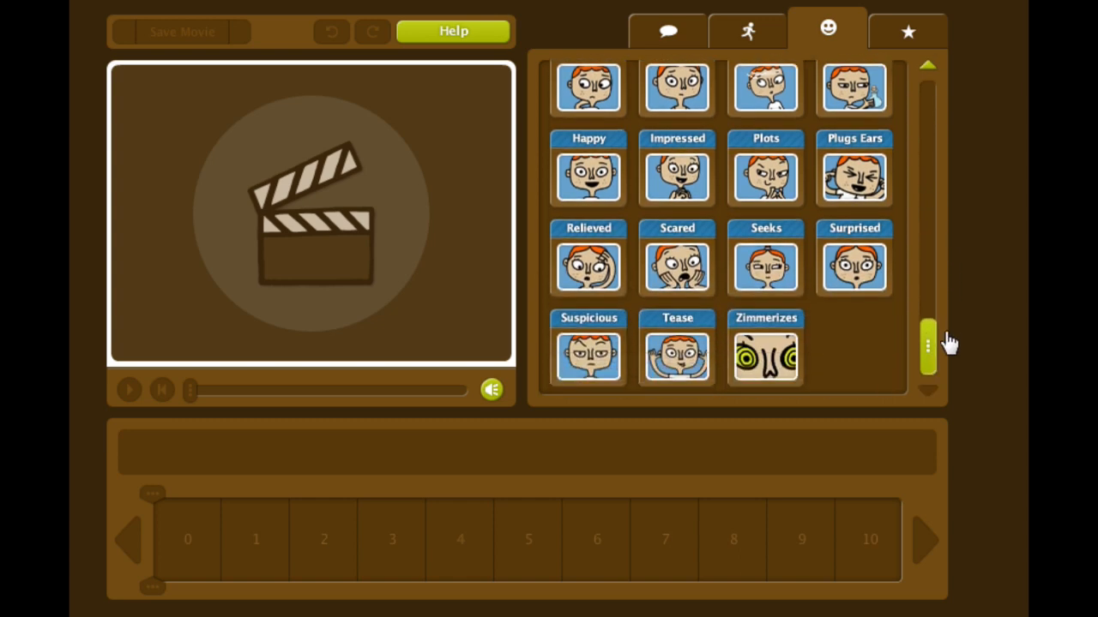
drag(950, 238, 946, 69)
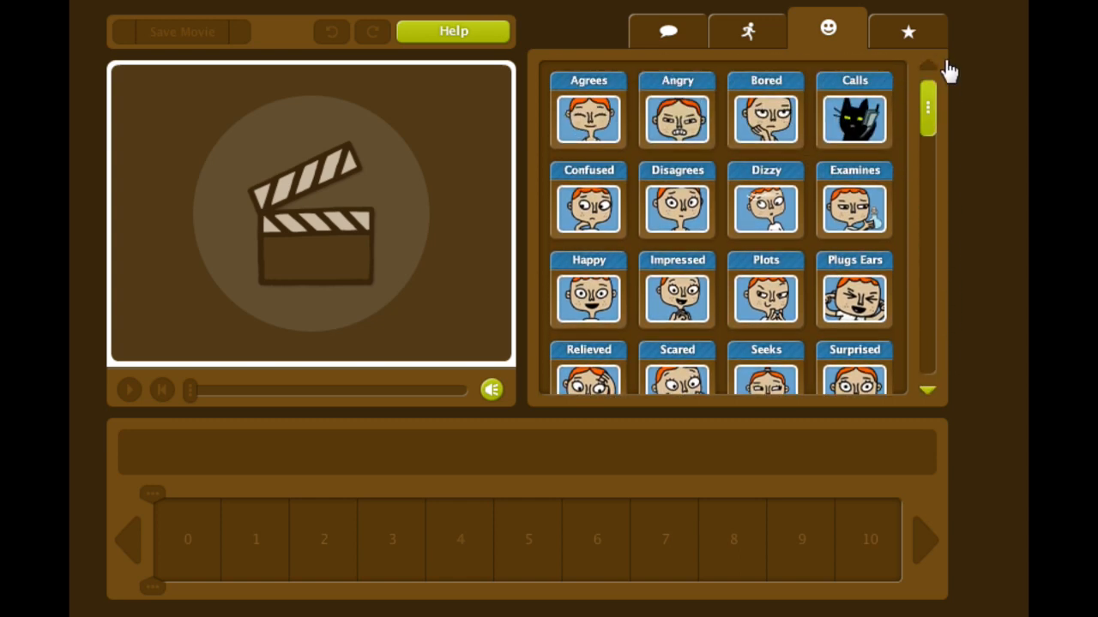
click(895, 41)
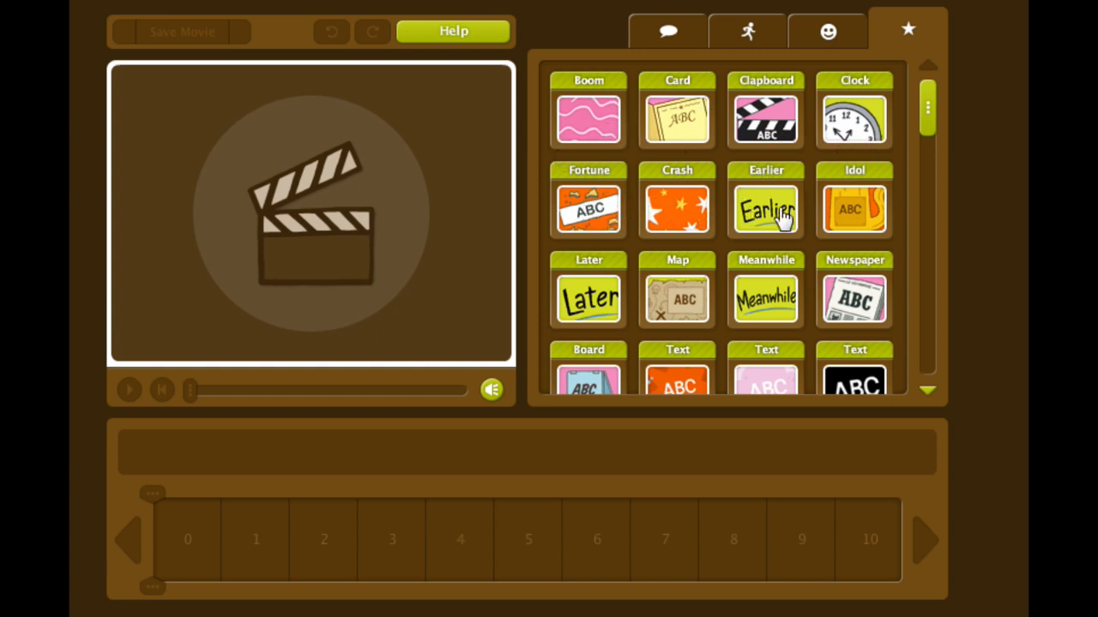
- Add a Walks clip showing Edgar walking with Eva in the forest, and preview it
click(750, 31)
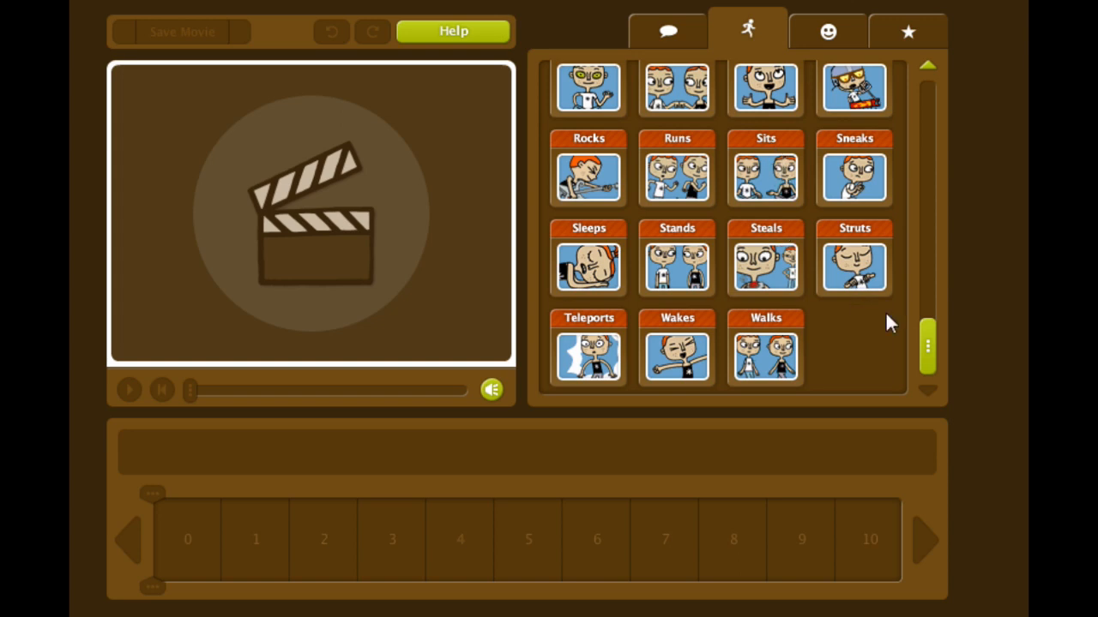
drag(928, 361, 950, 178)
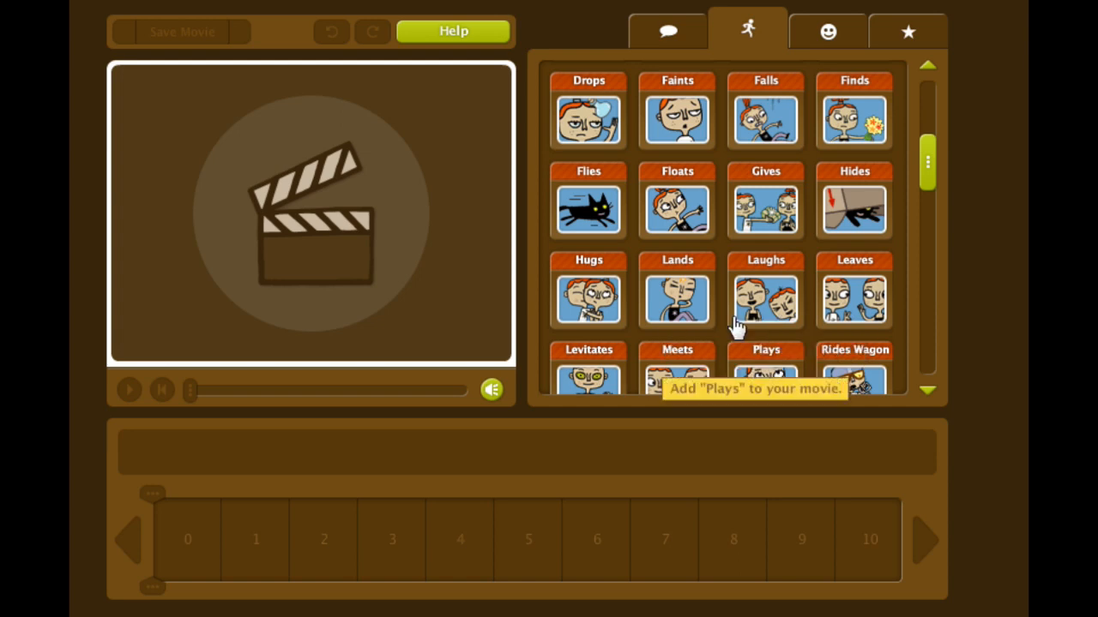
drag(931, 163, 933, 360)
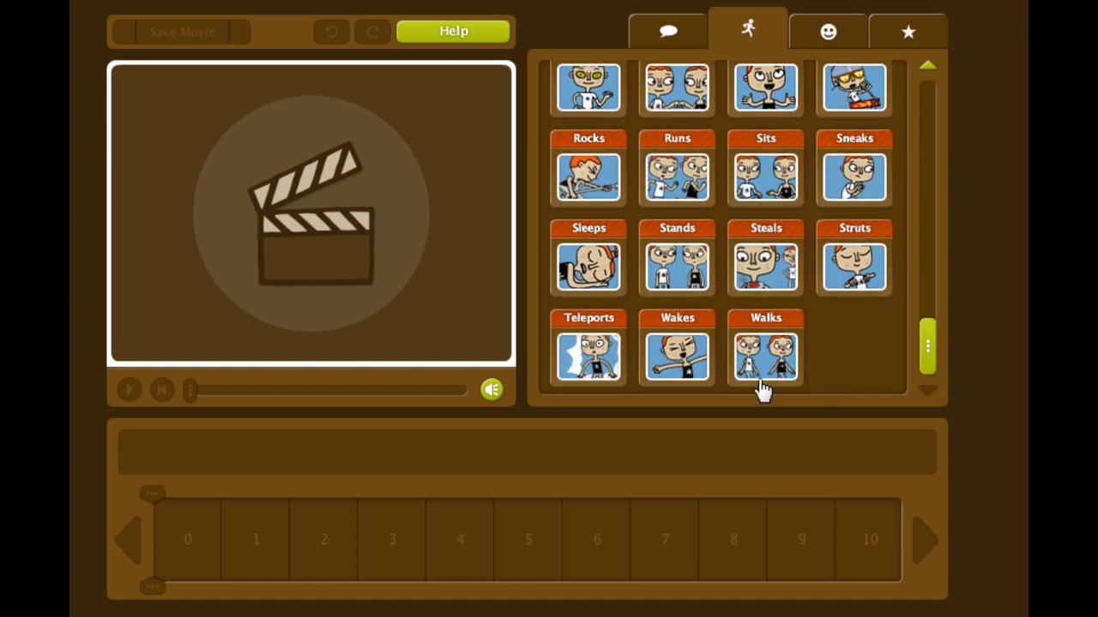
click(765, 345)
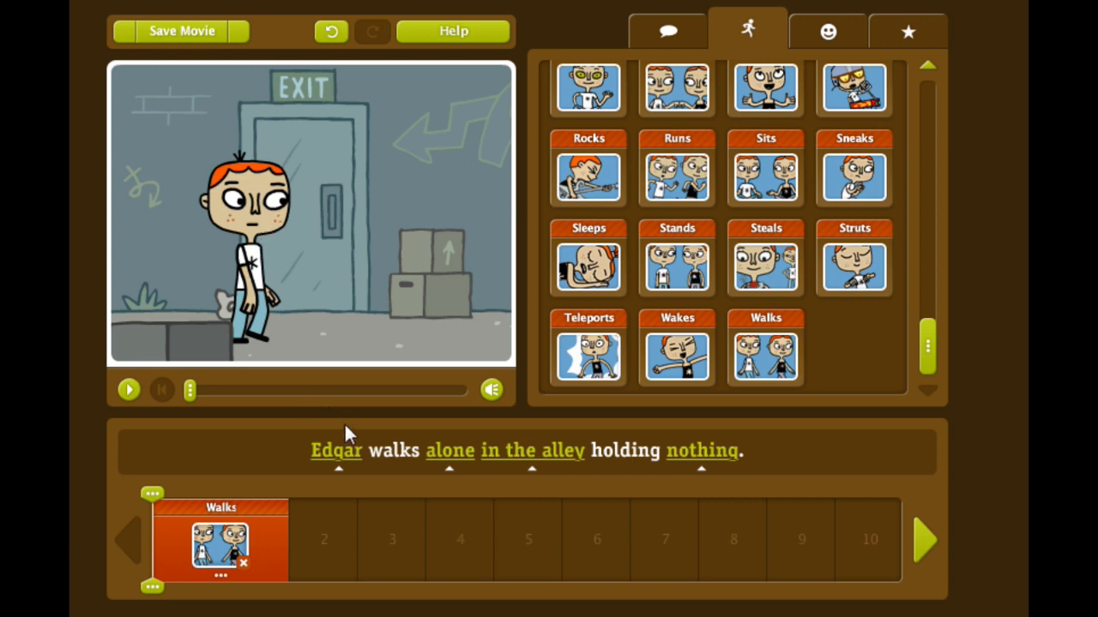
click(452, 458)
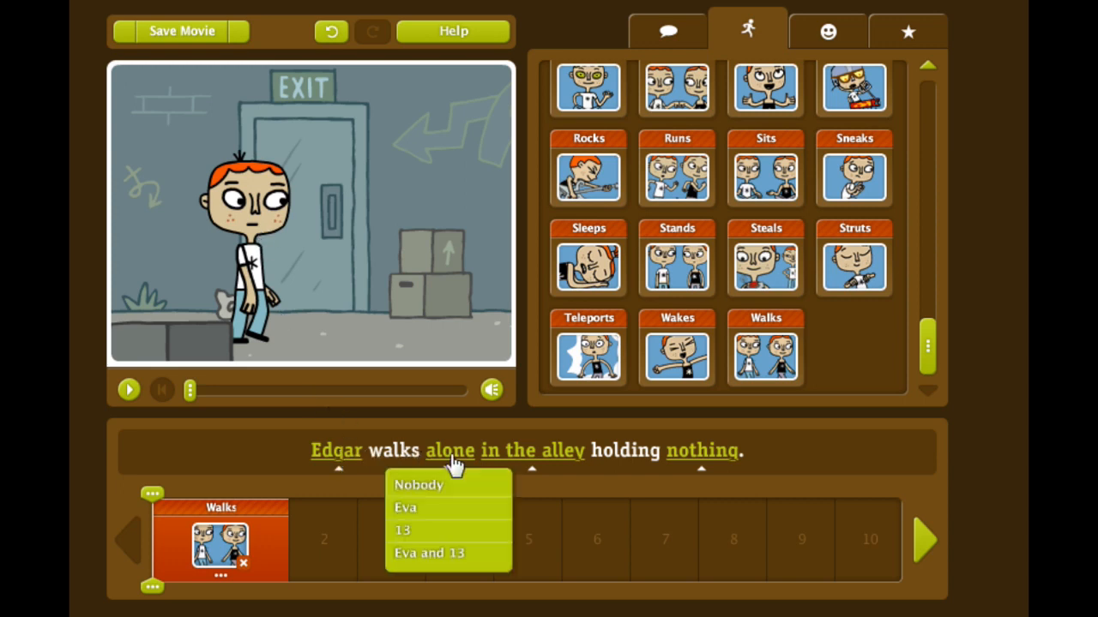
click(421, 511)
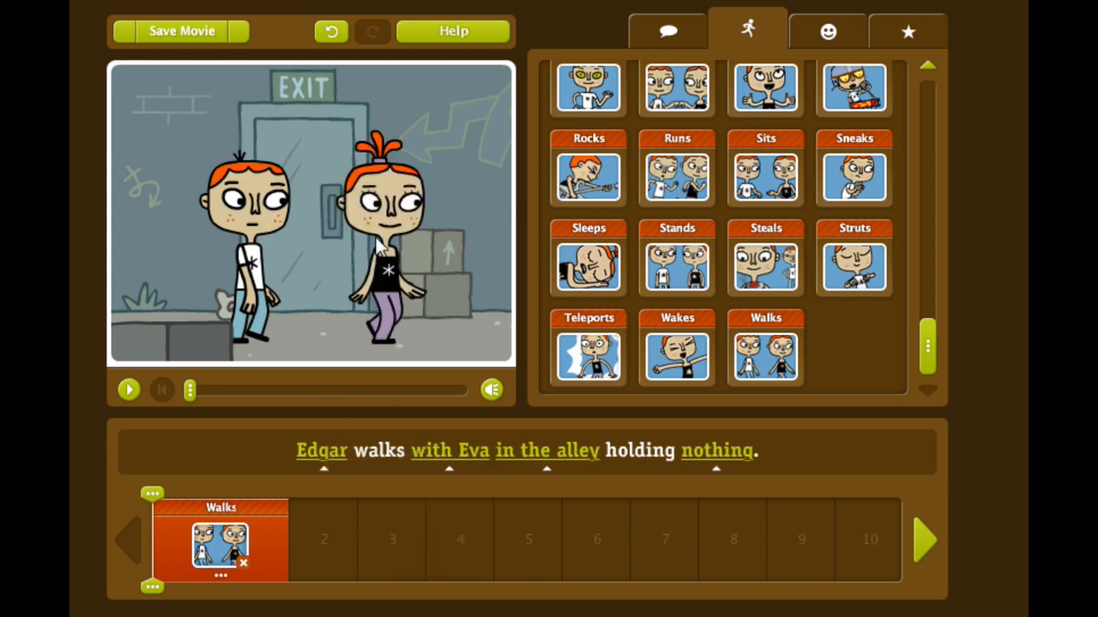
click(547, 456)
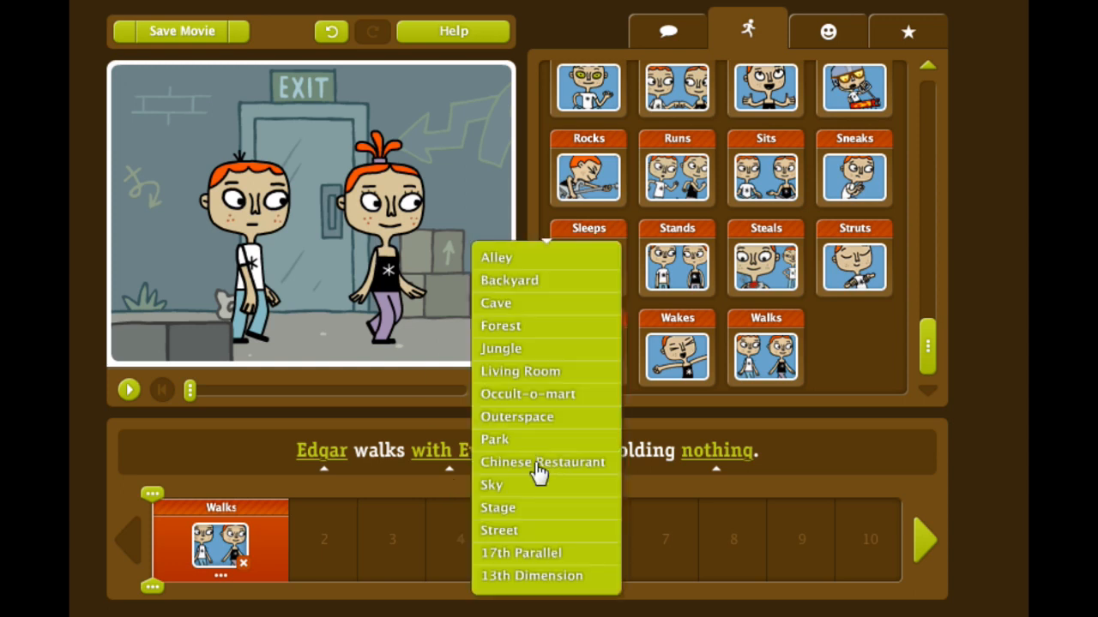
click(497, 327)
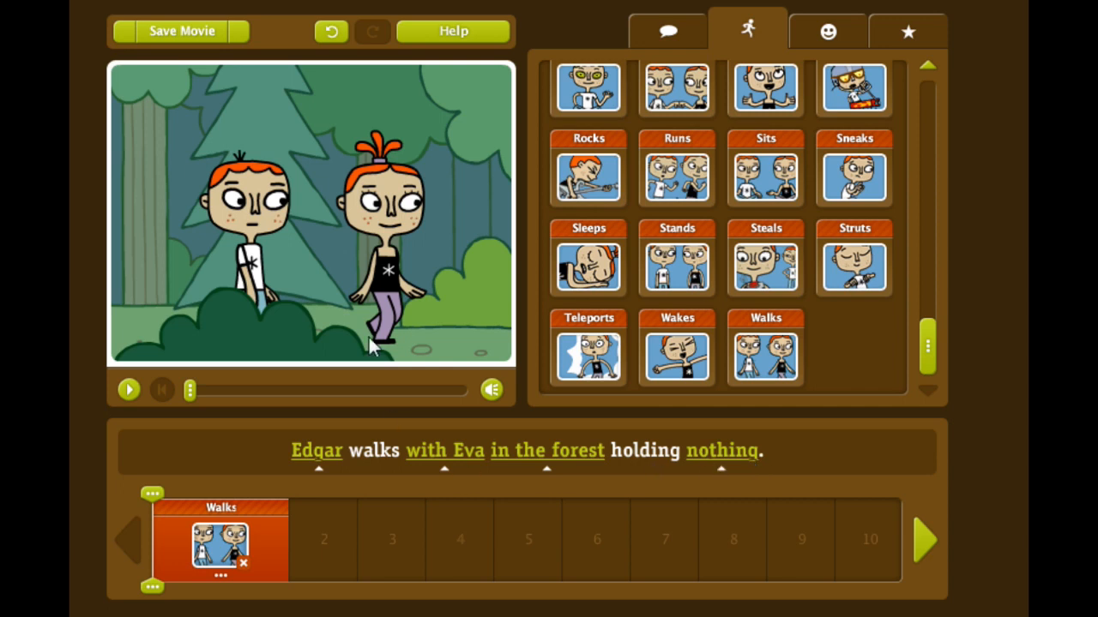
click(129, 392)
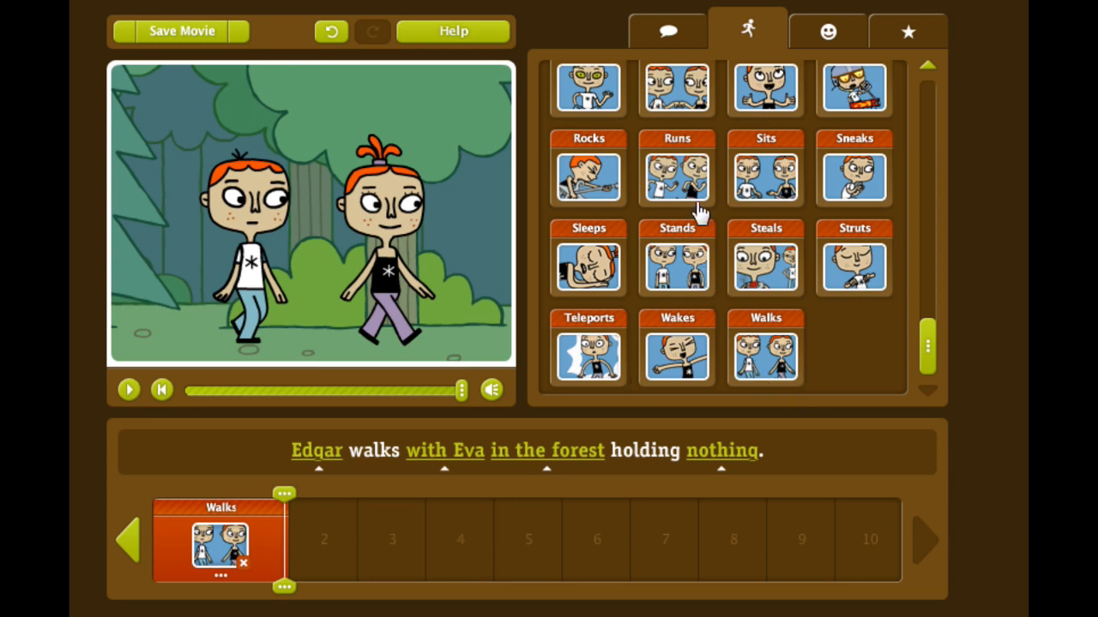
- Add a Runs clip with 13 running alone, and play the movie from the start
click(677, 168)
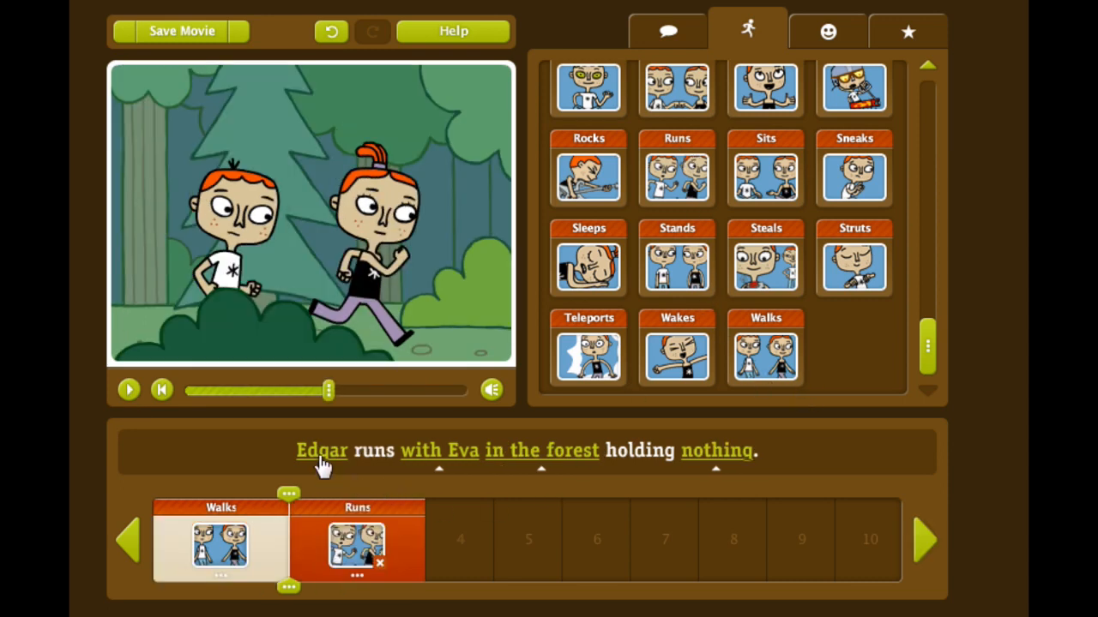
click(322, 461)
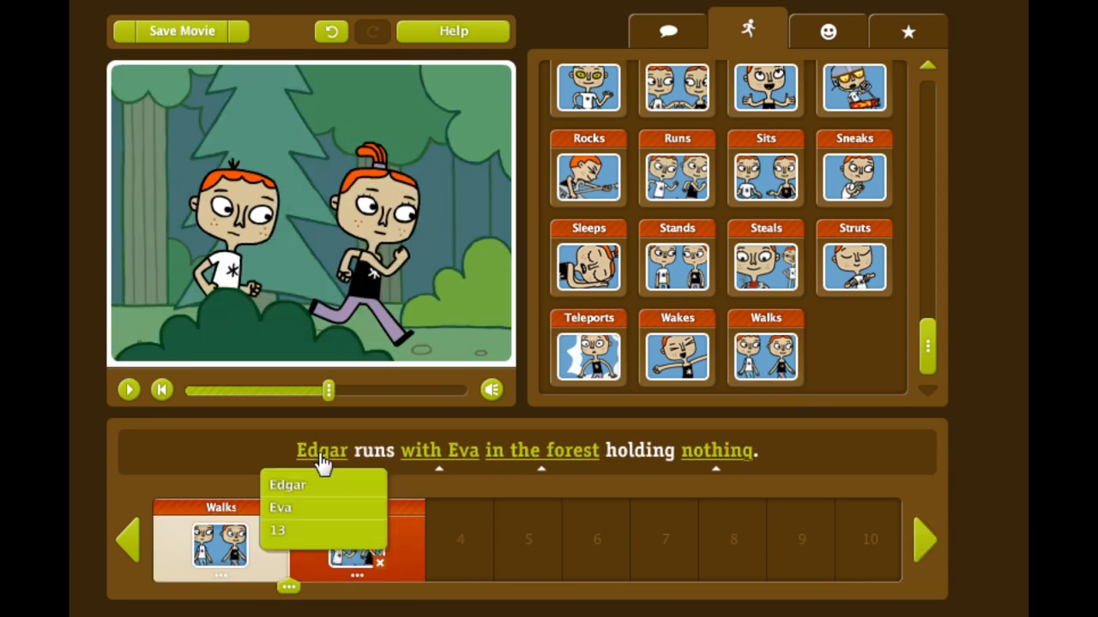
click(279, 531)
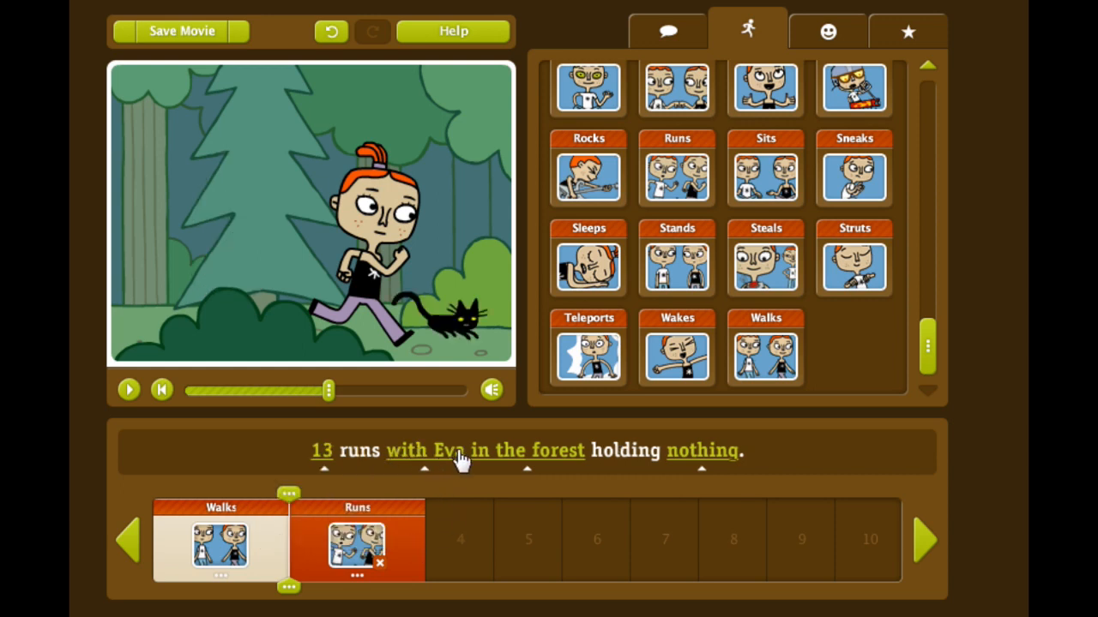
click(422, 464)
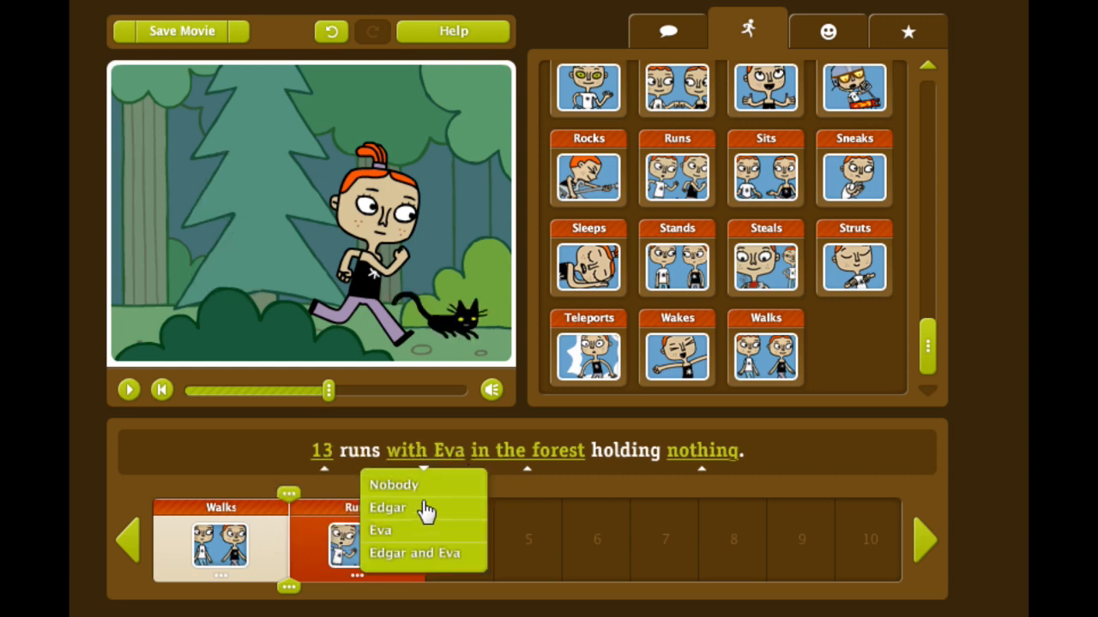
click(395, 489)
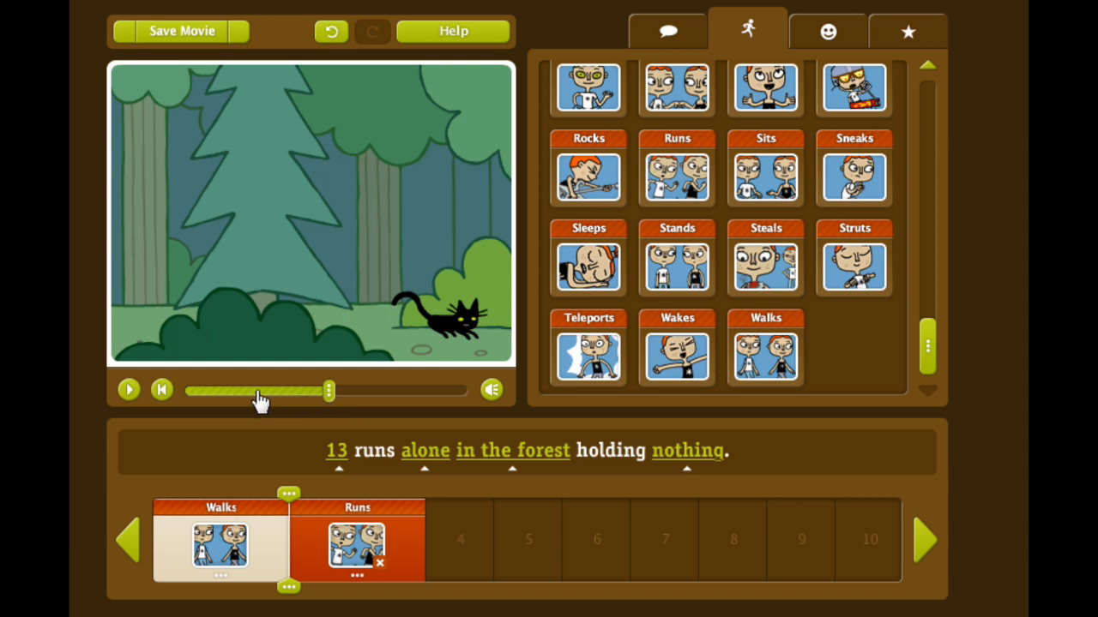
click(189, 393)
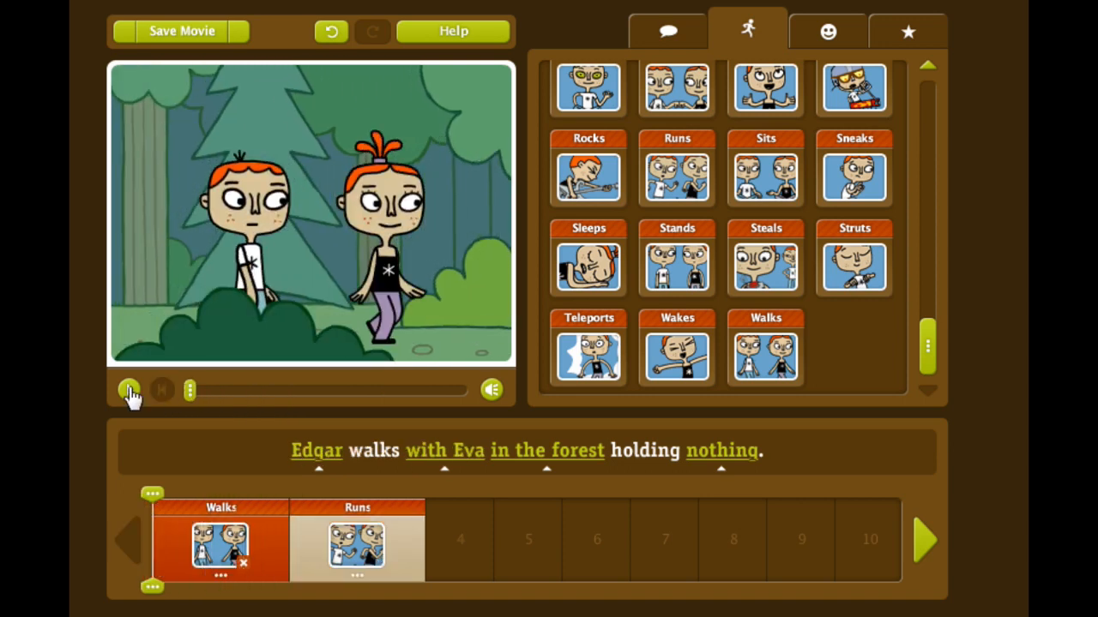
click(130, 391)
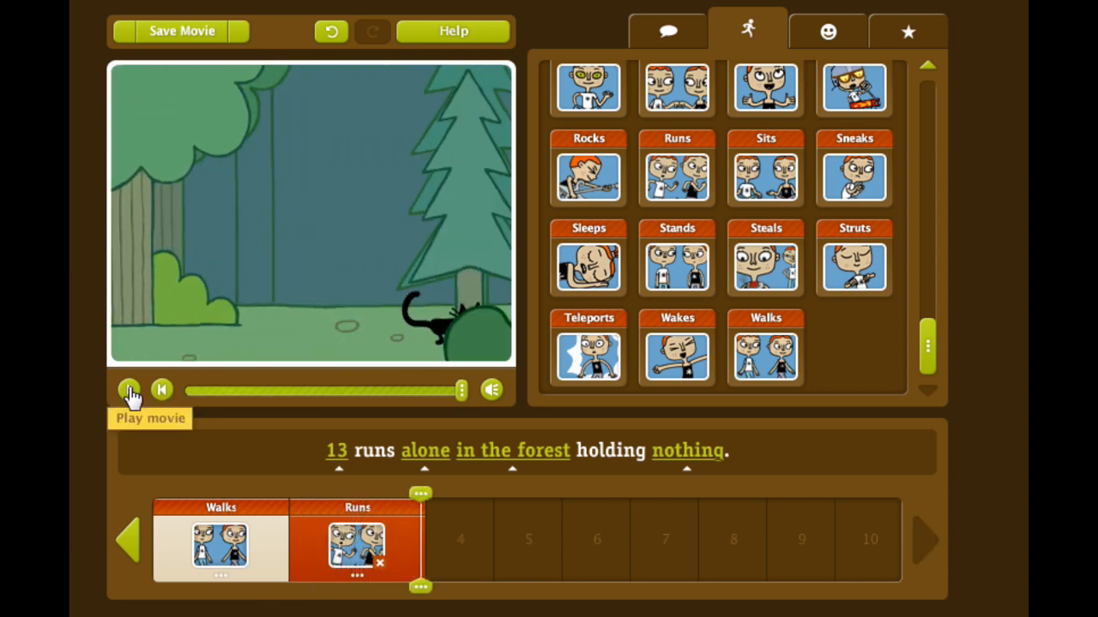
- Add a Finds clip after the Runs clip and set Edgar as its character
drag(930, 353, 954, 139)
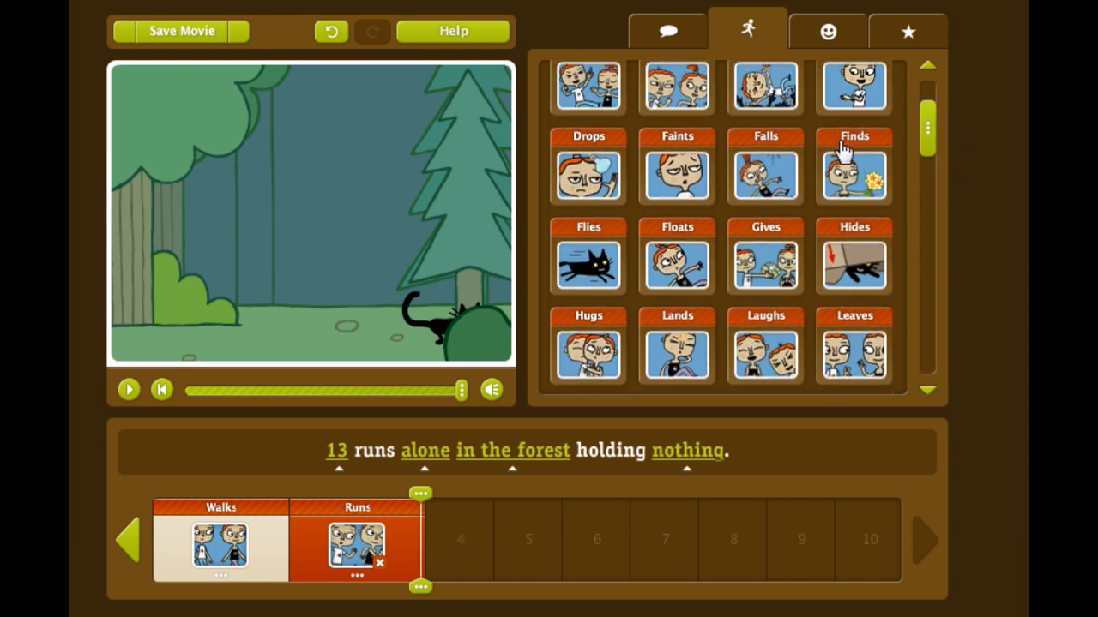
click(866, 159)
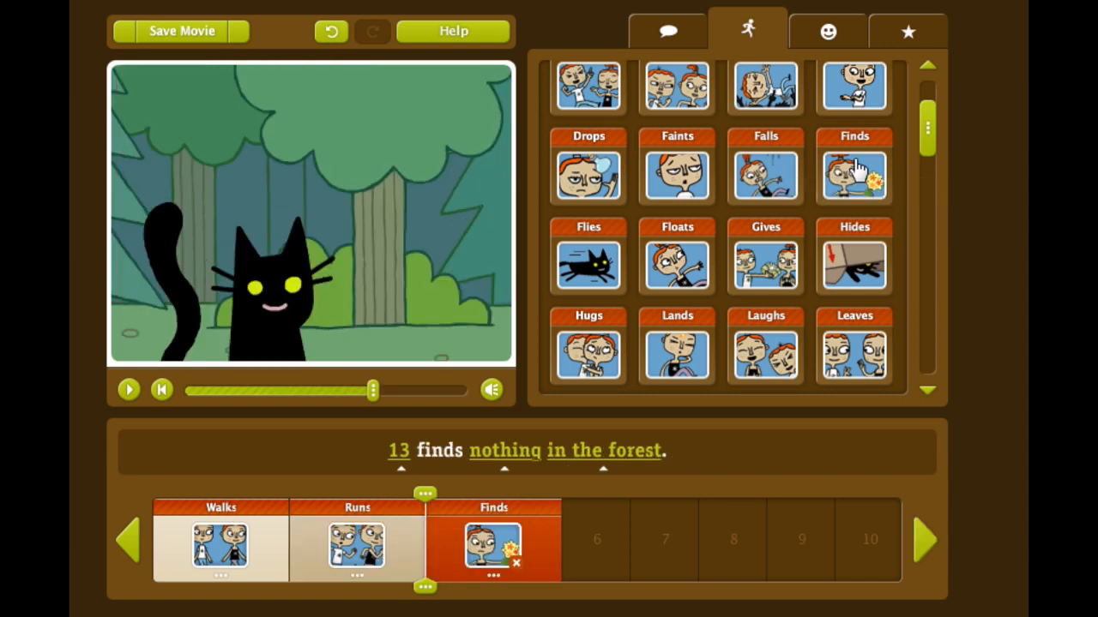
click(400, 458)
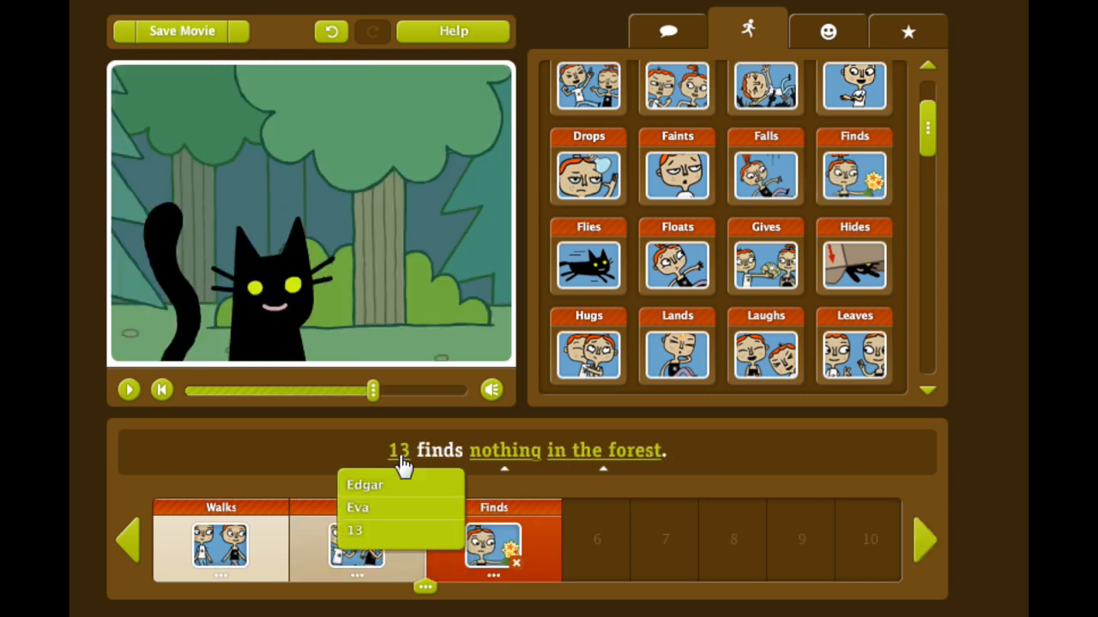
click(375, 485)
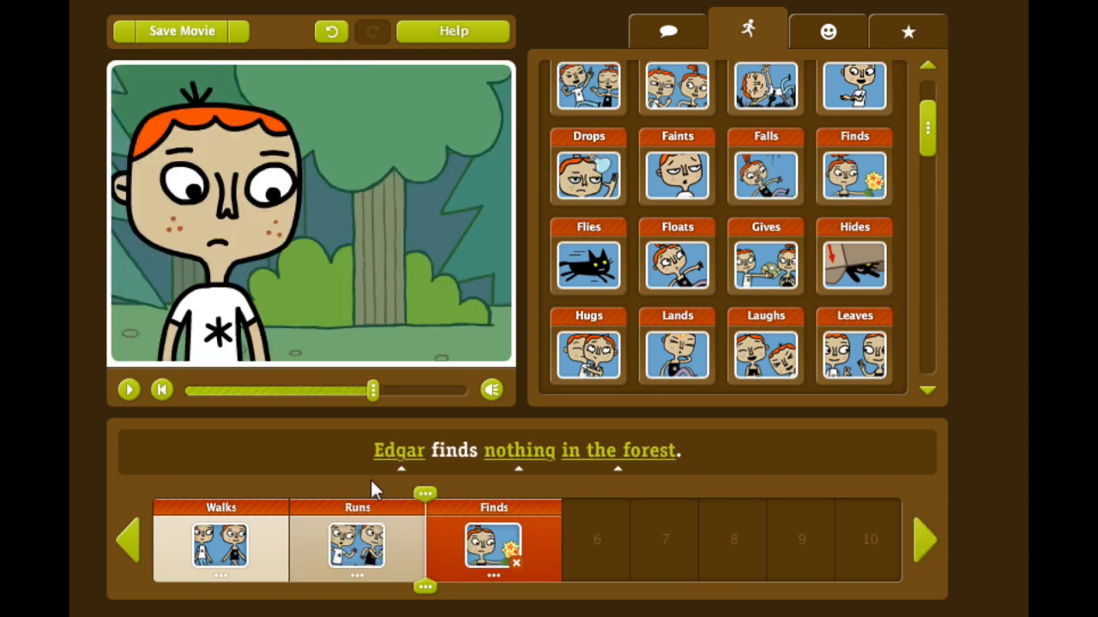
- Set the object Edgar finds in the Finds clip to a mystery box, and preview the clip
click(521, 461)
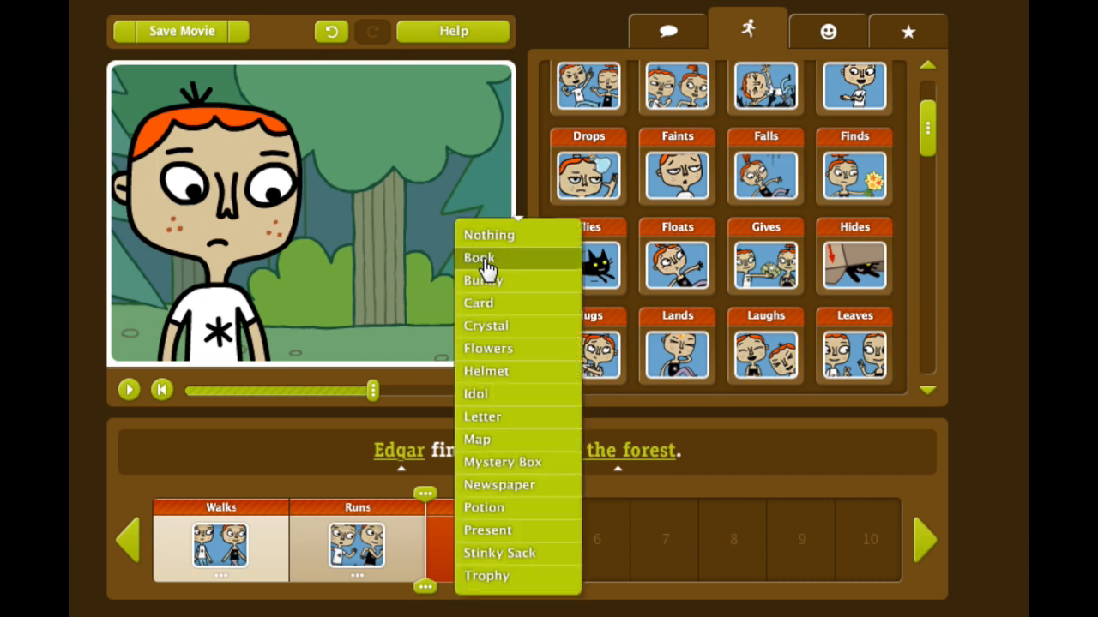
click(485, 463)
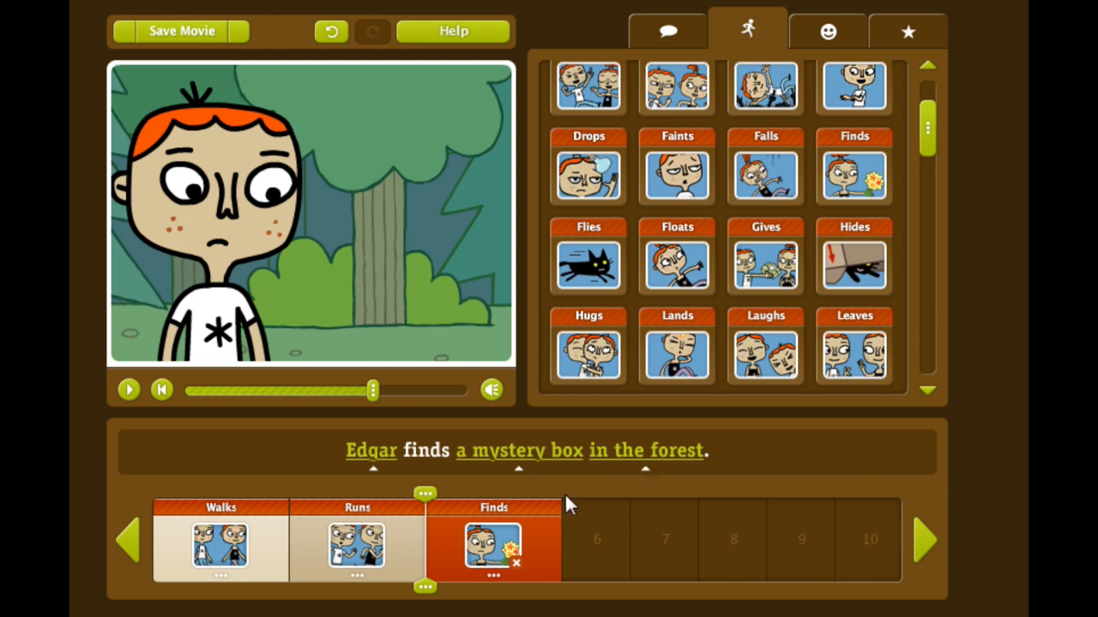
click(129, 390)
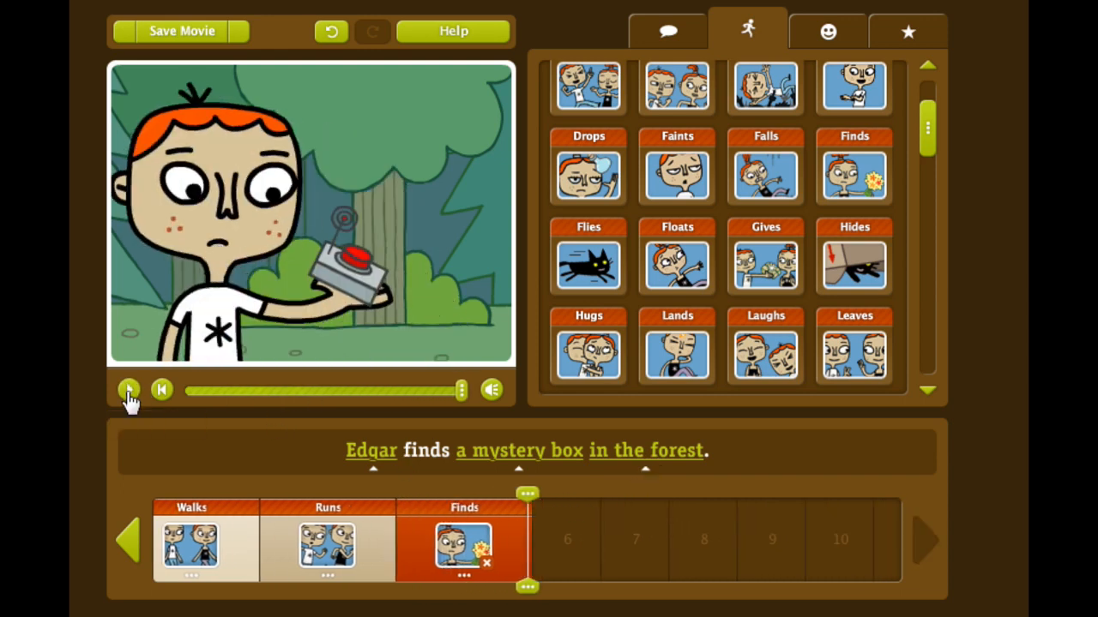
- Add a Surprised emotion clip of Edgar in the forest after the Finds clip, and preview it
click(668, 32)
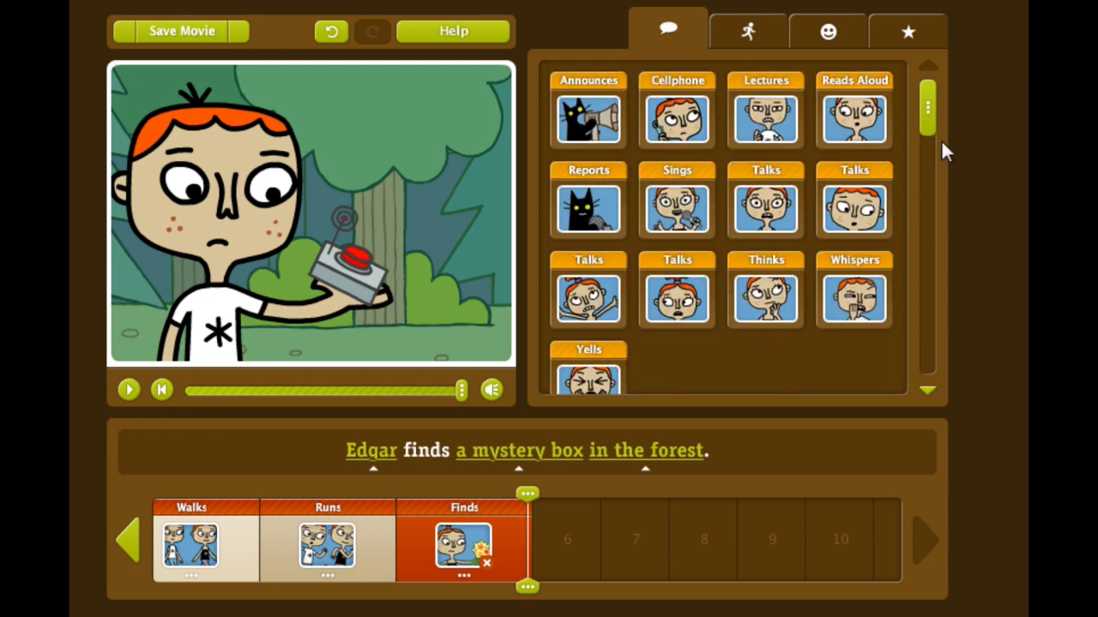
click(828, 34)
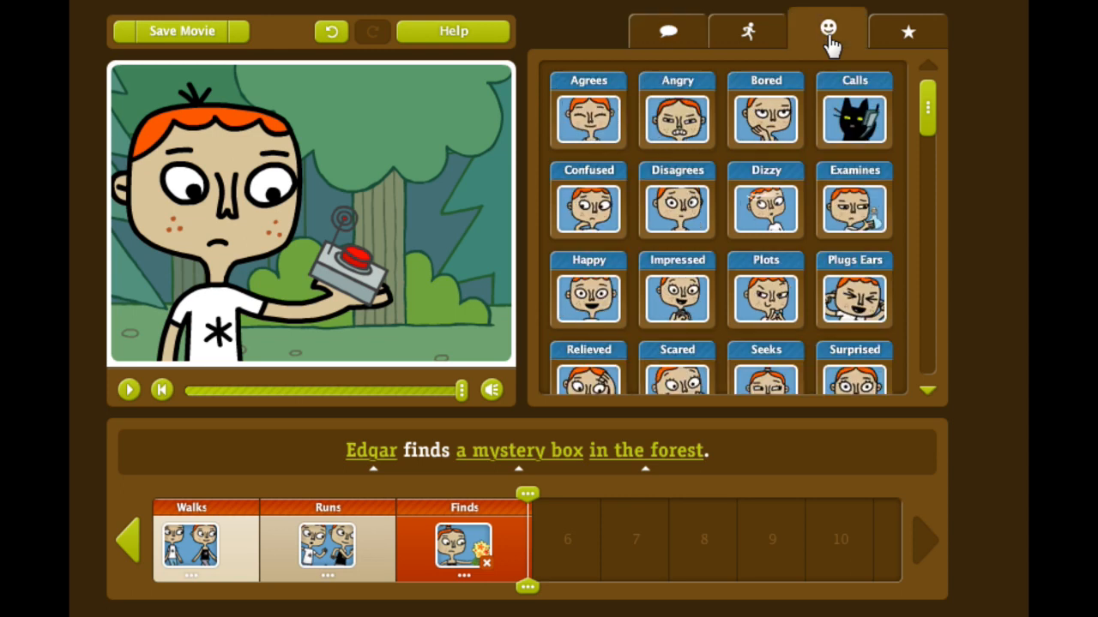
drag(935, 101, 938, 206)
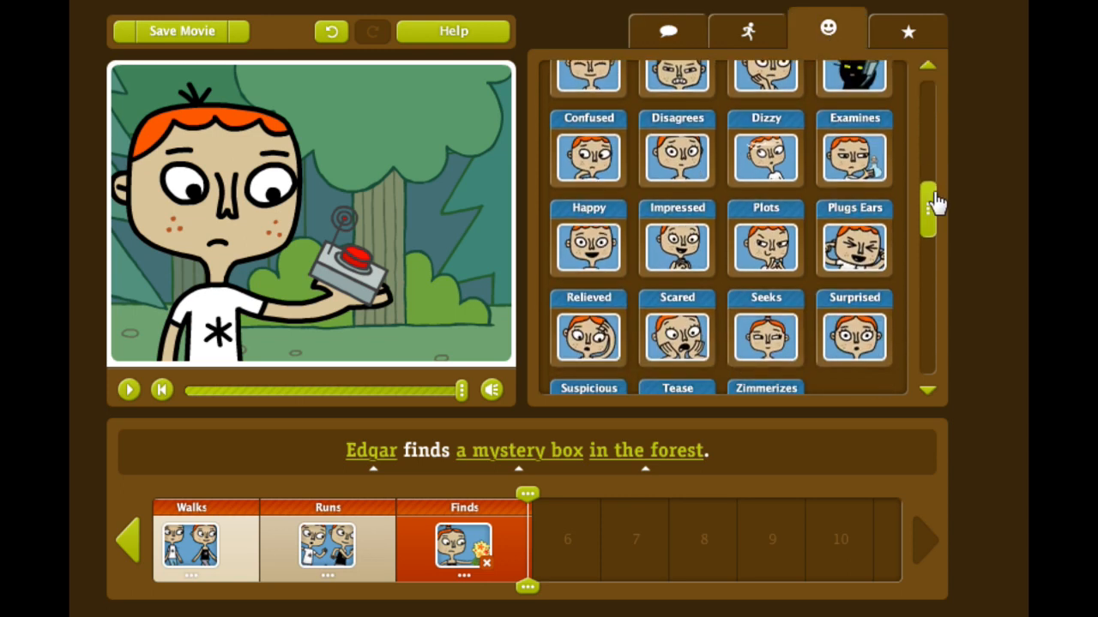
click(860, 334)
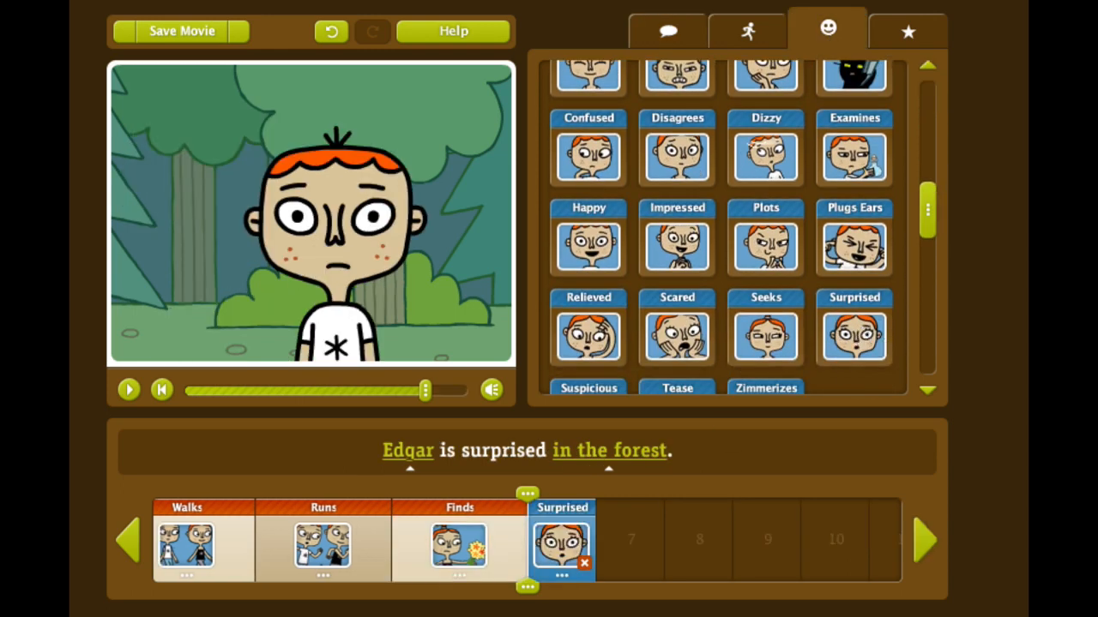
click(127, 392)
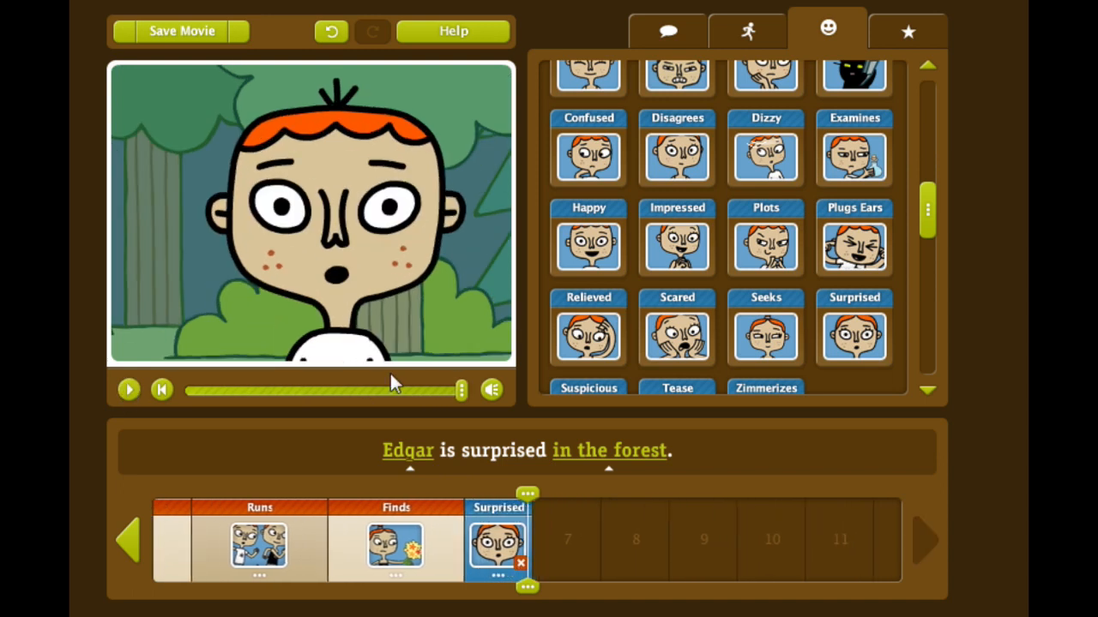
- Add a Talks clip after the Surprised clip with Edgar saying "What is it?"
click(639, 38)
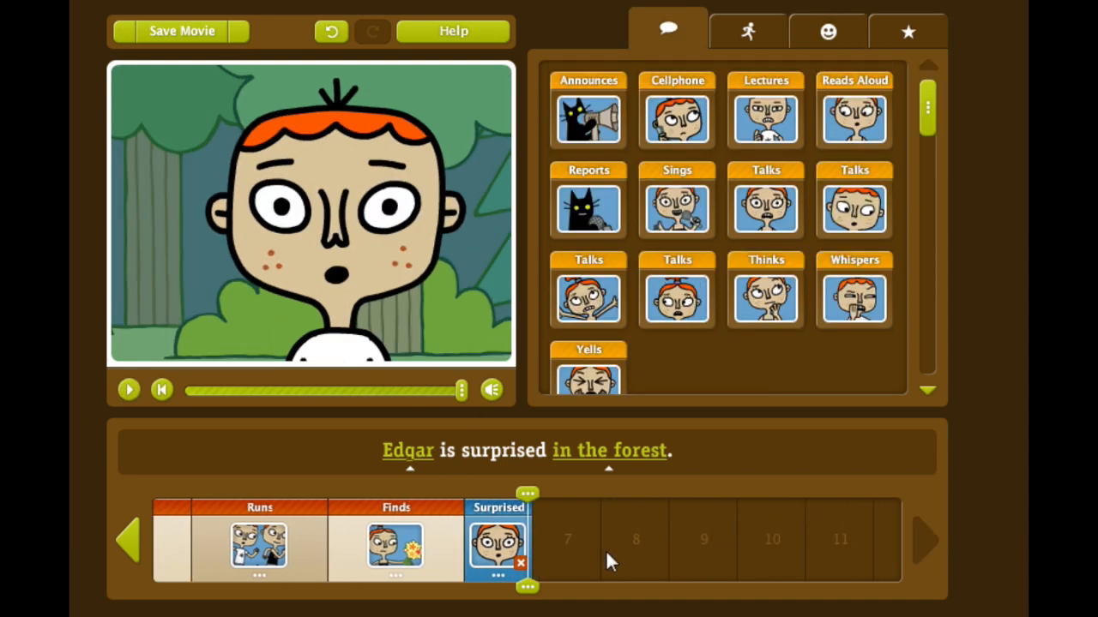
click(682, 300)
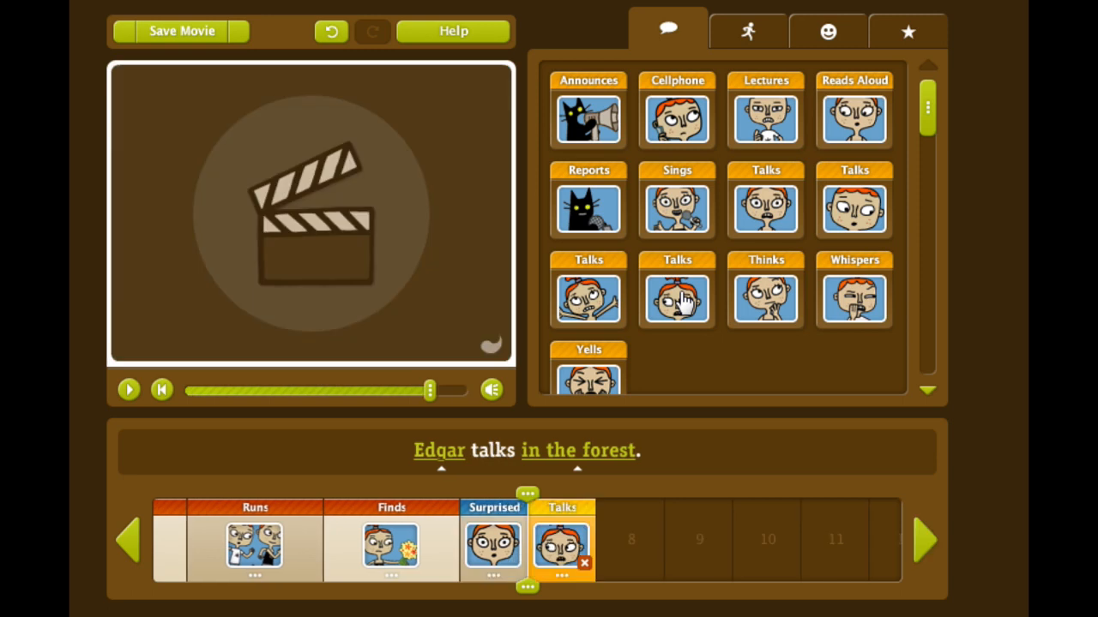
text(What is it?)
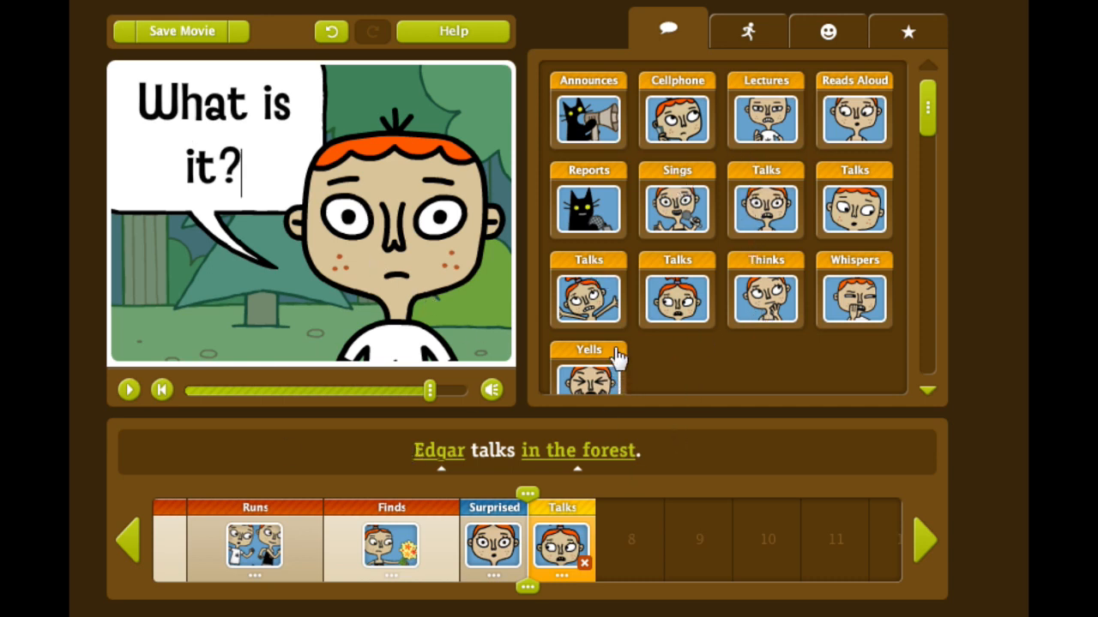
- Add a second Talks clip with Edgar repeating "What is it?", and preview the movie
click(677, 301)
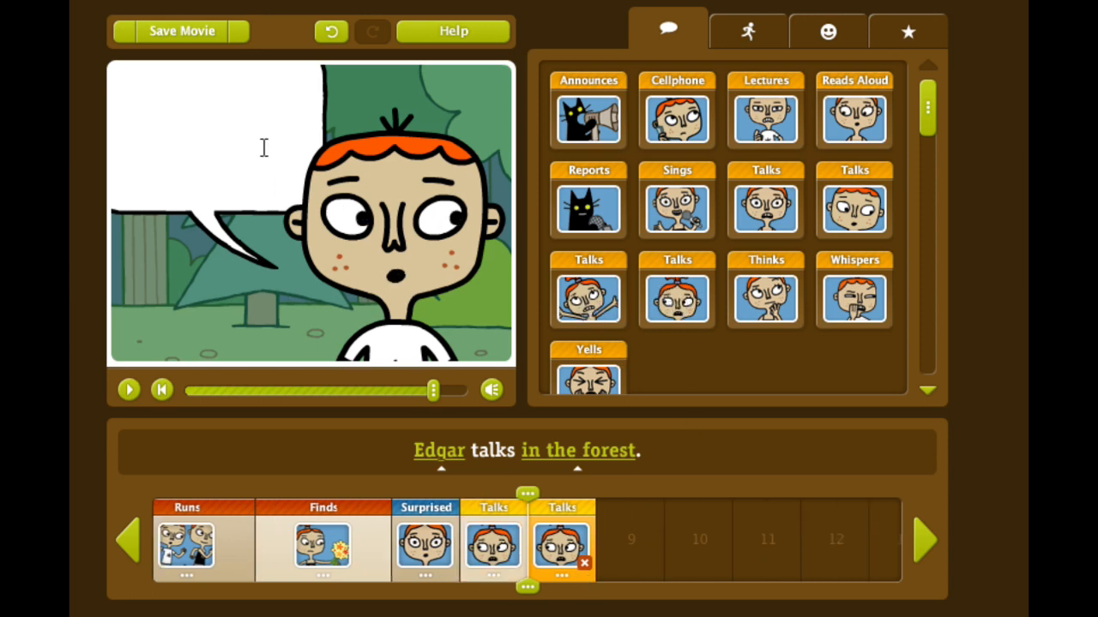
text(W)
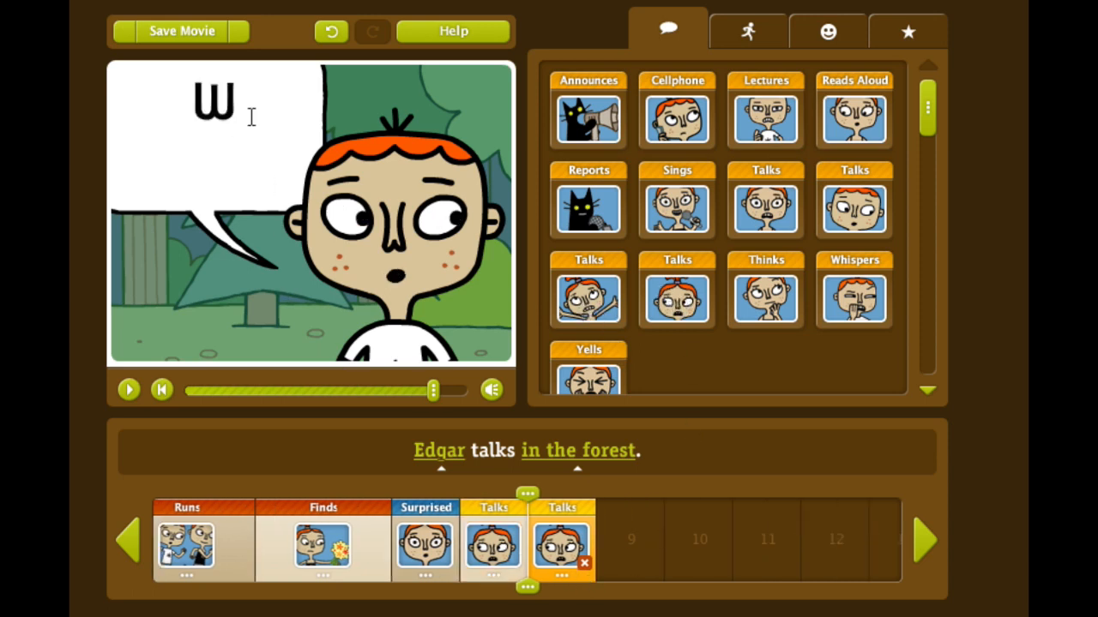
text(hat is it?)
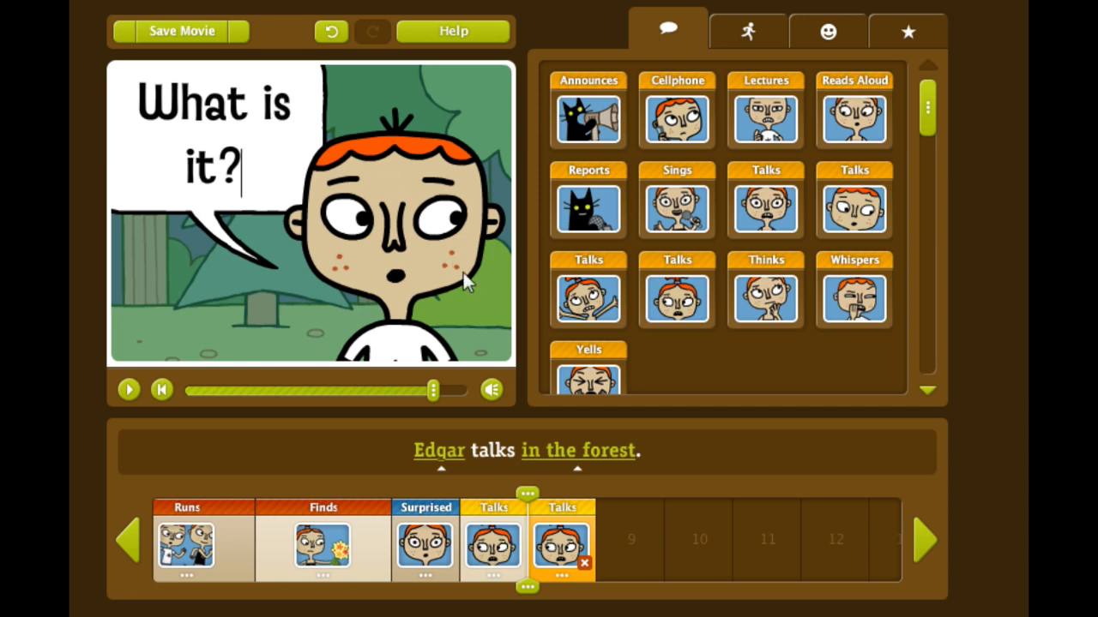
drag(434, 391, 172, 407)
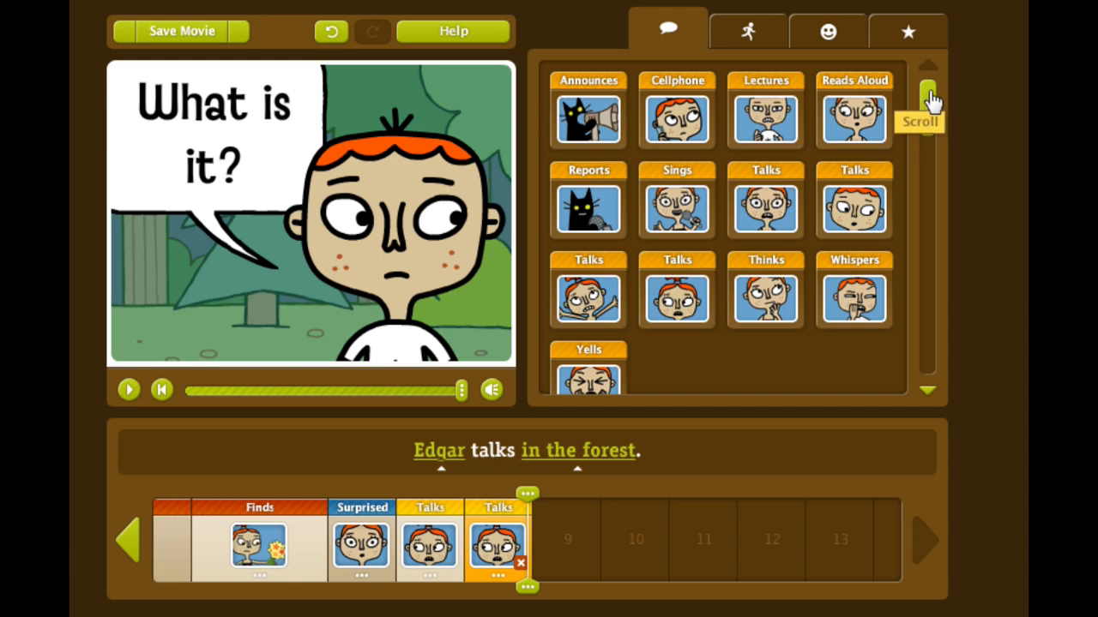
- Try a Surprised clip after the second Talks clip, but replace it with a Scared clip featuring Eva
click(845, 31)
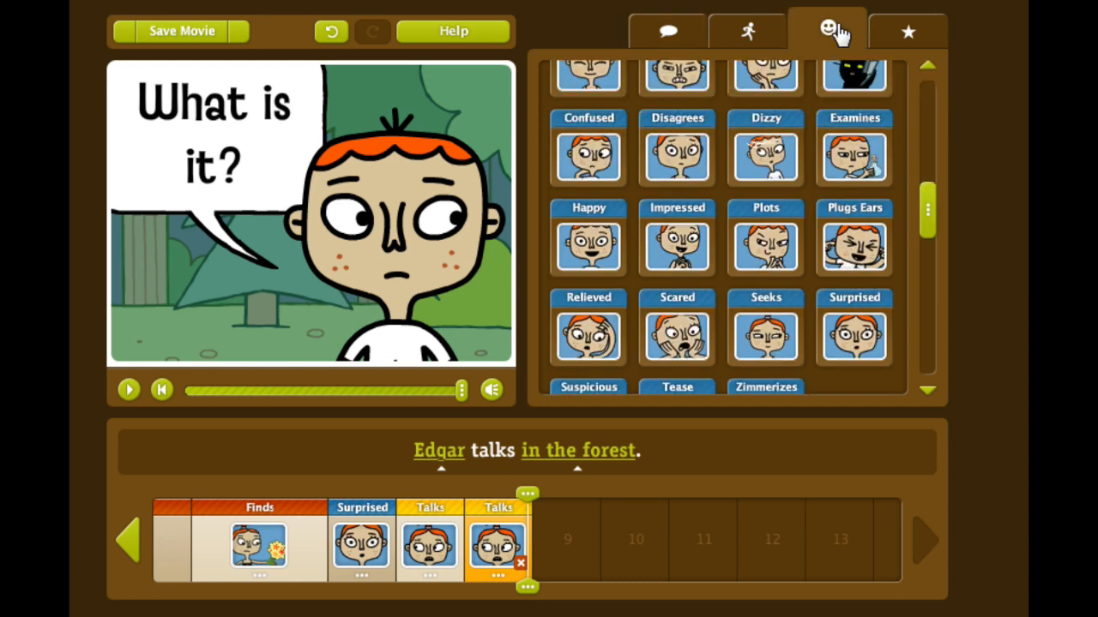
click(858, 343)
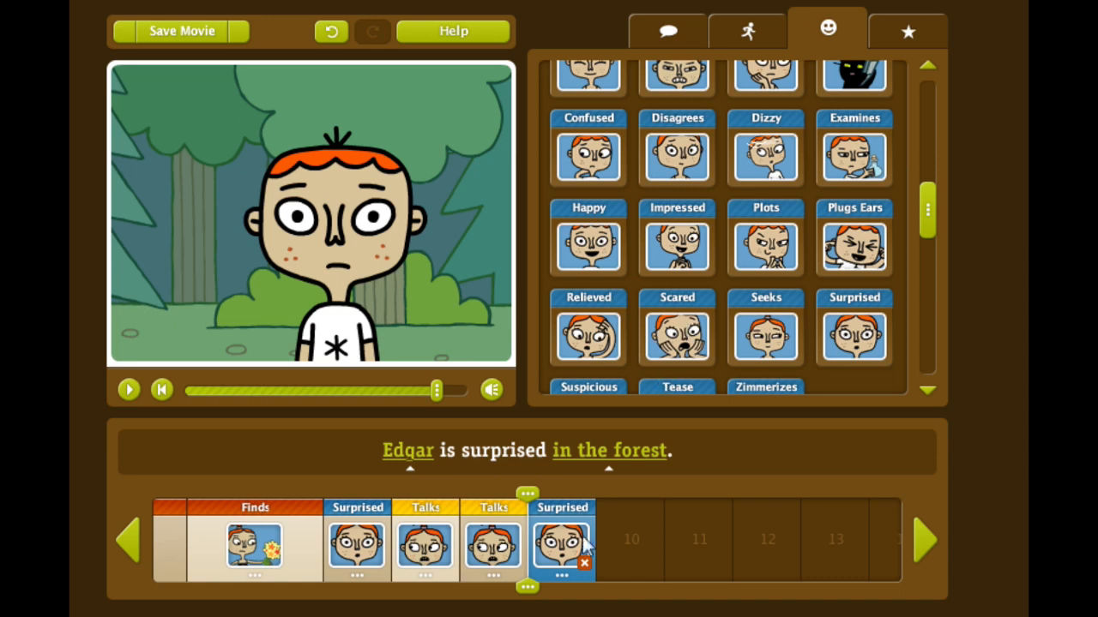
click(583, 566)
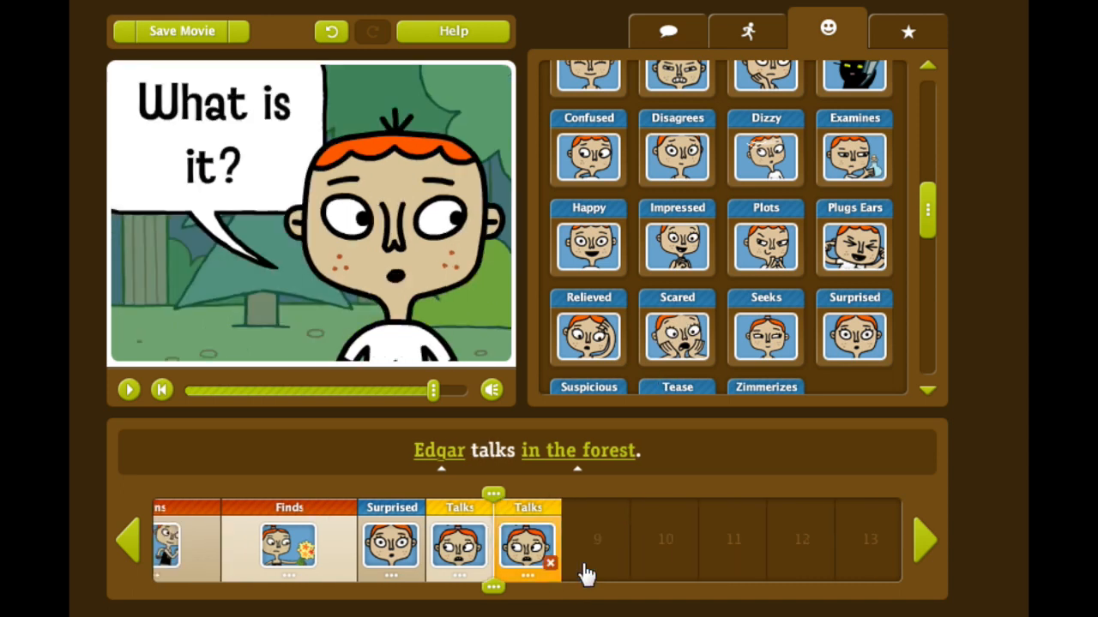
click(679, 333)
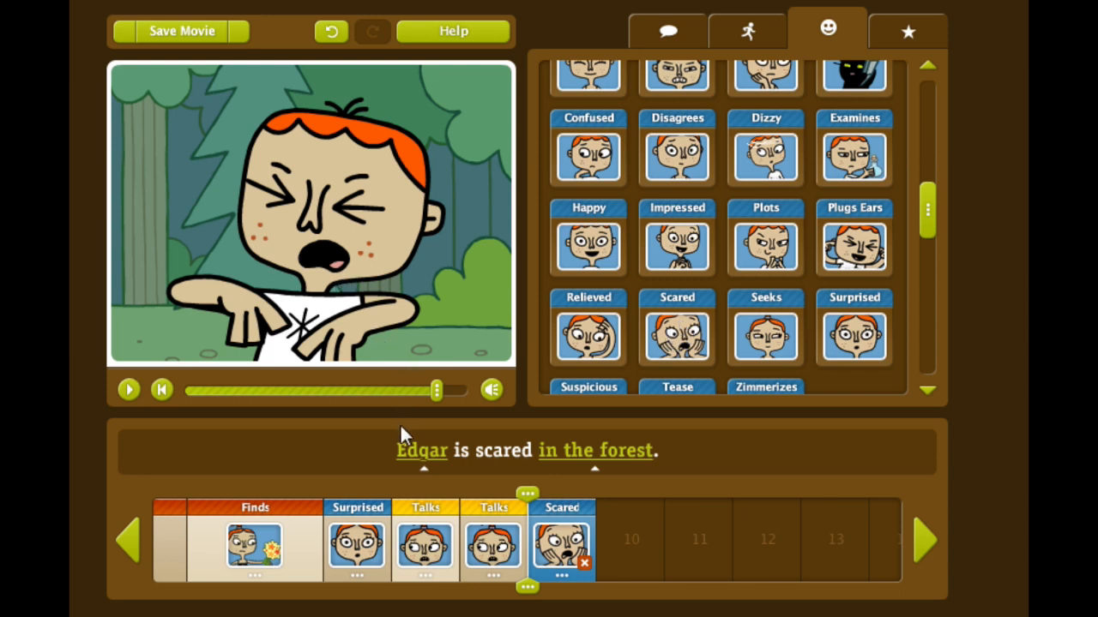
click(418, 462)
click(415, 502)
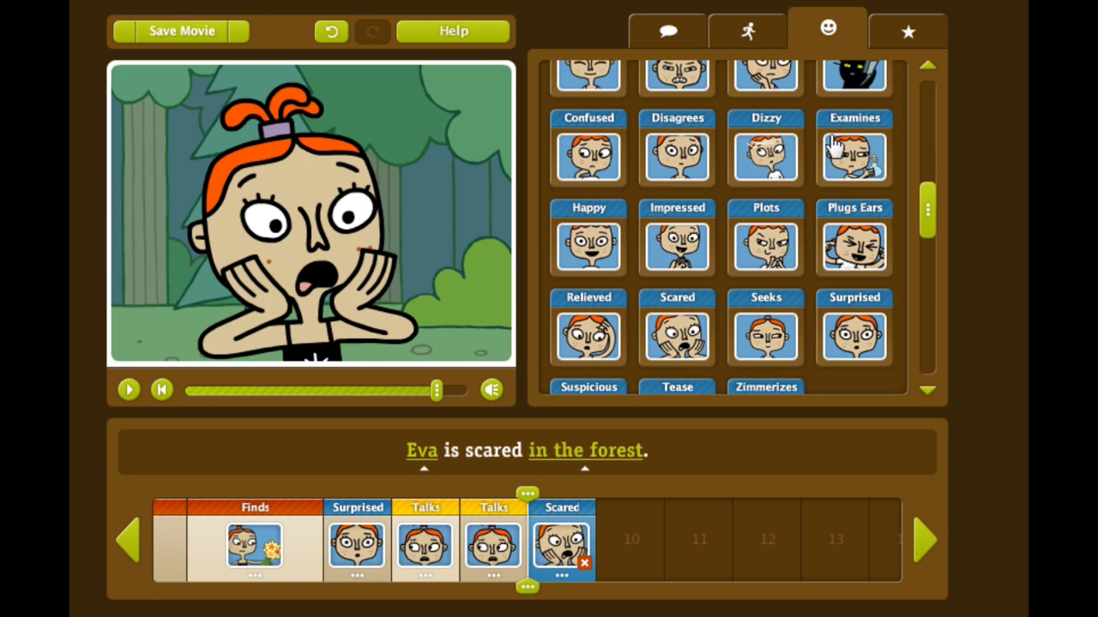
- Add a Talks clip with Eva saying "You have found a Mystery Box!" after the Scared clip, and preview it
click(665, 36)
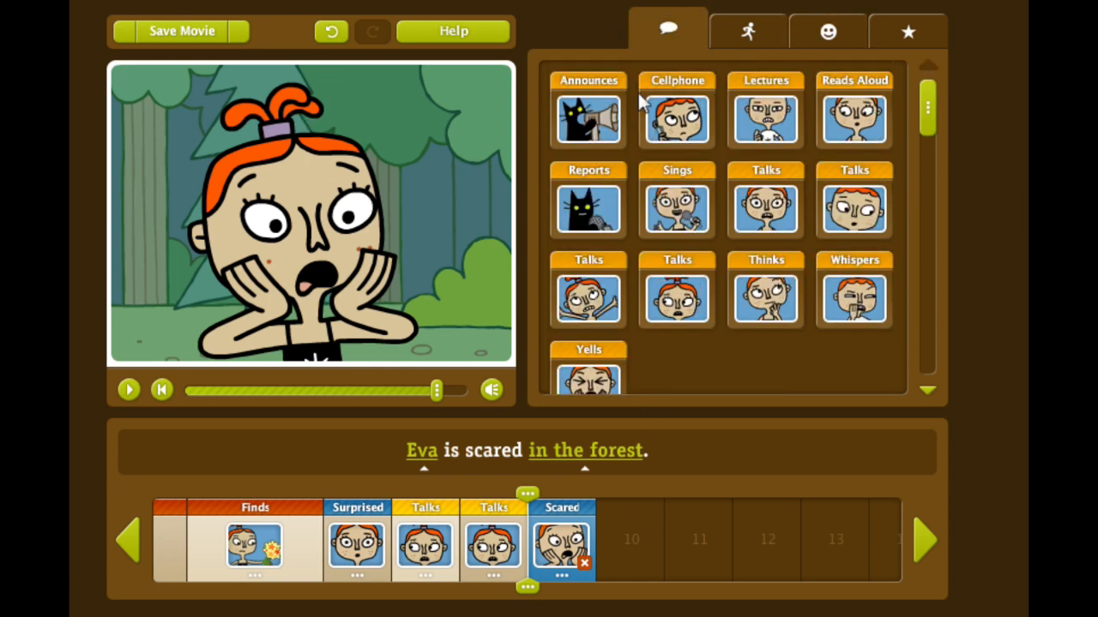
click(682, 302)
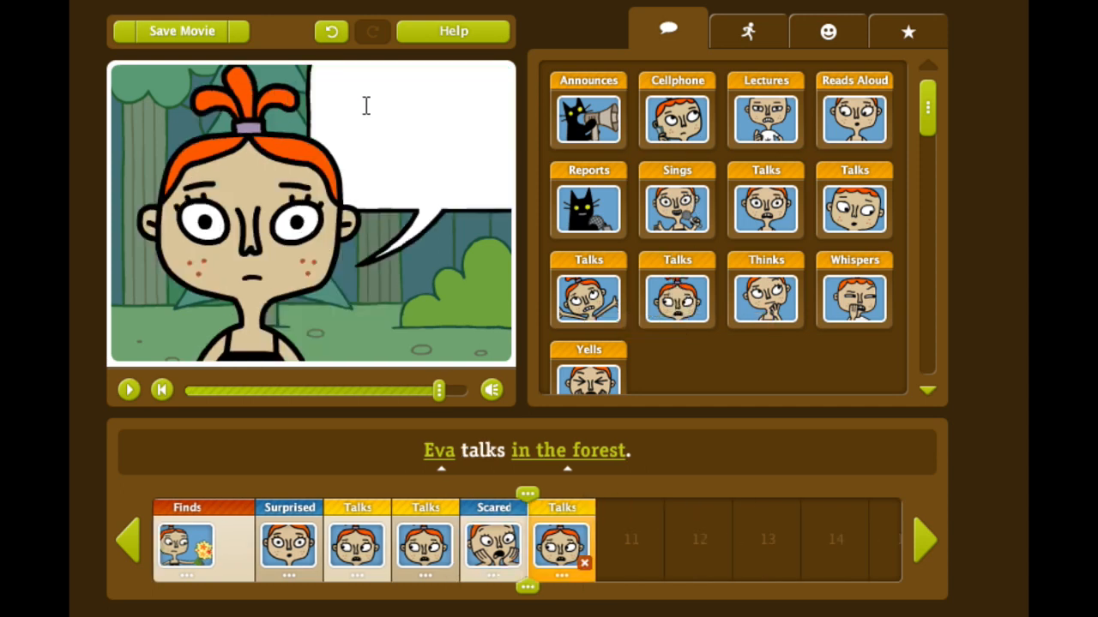
text(You have )
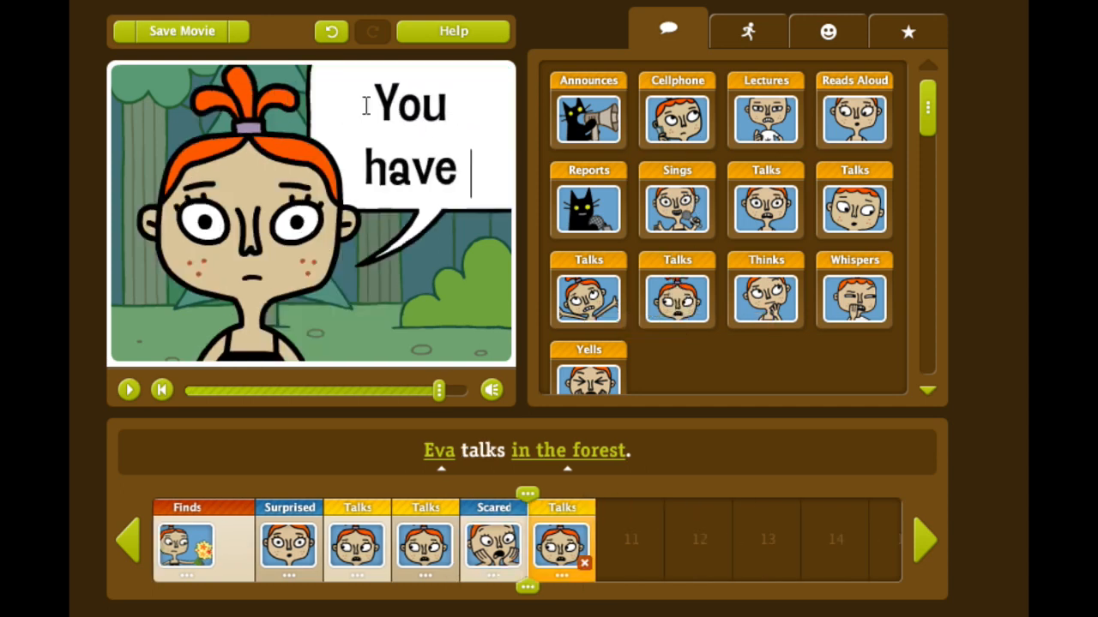
text(found a)
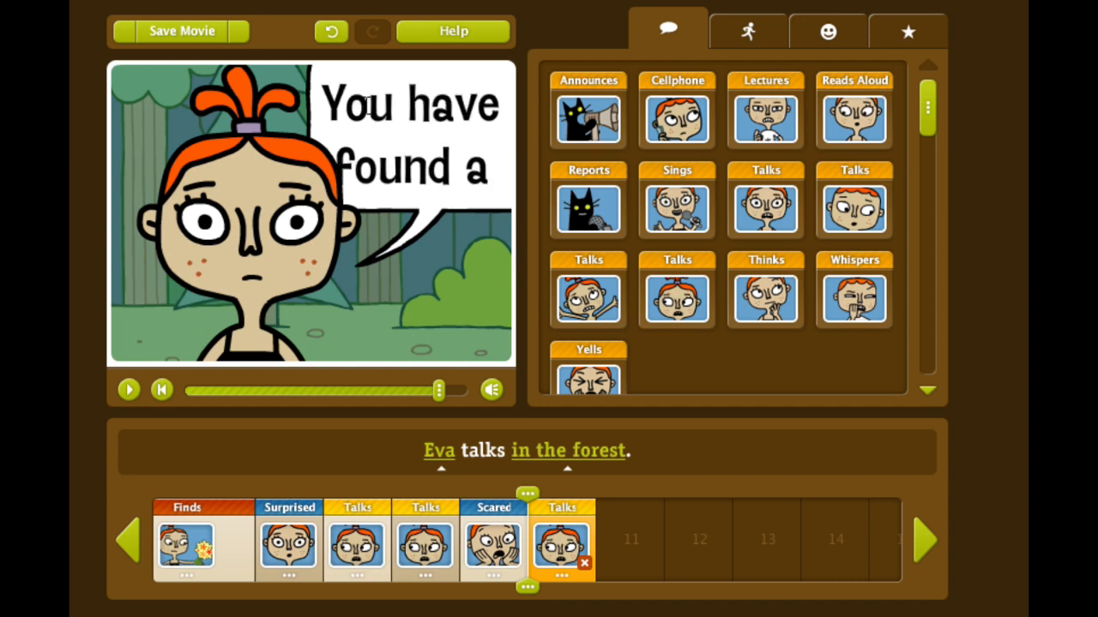
text( Mystery V)
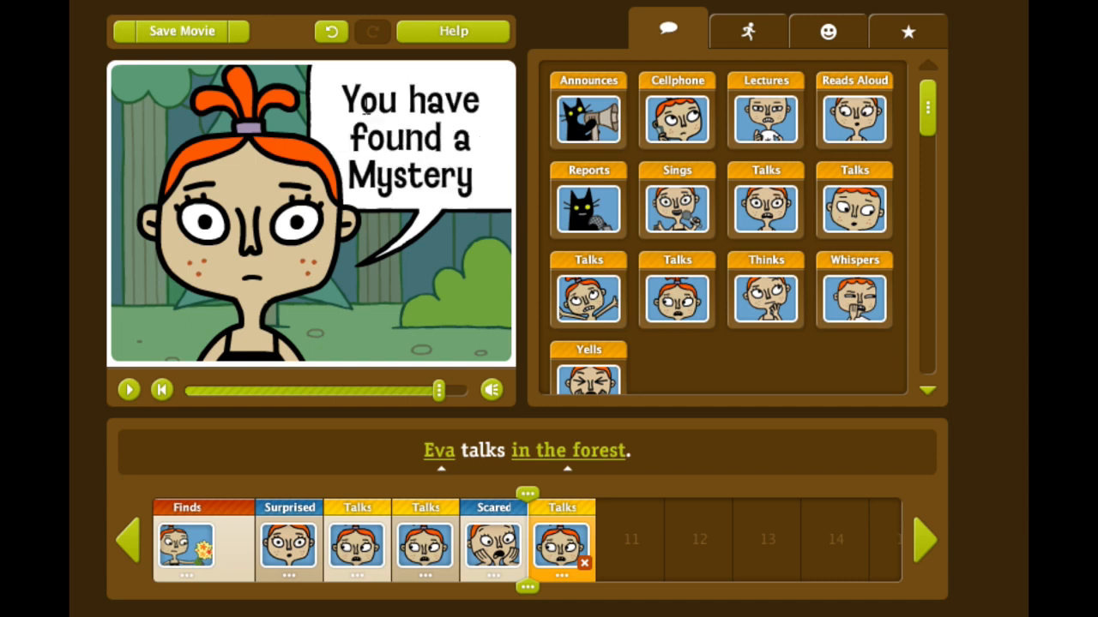
key(BackSpace)
text(Box!)
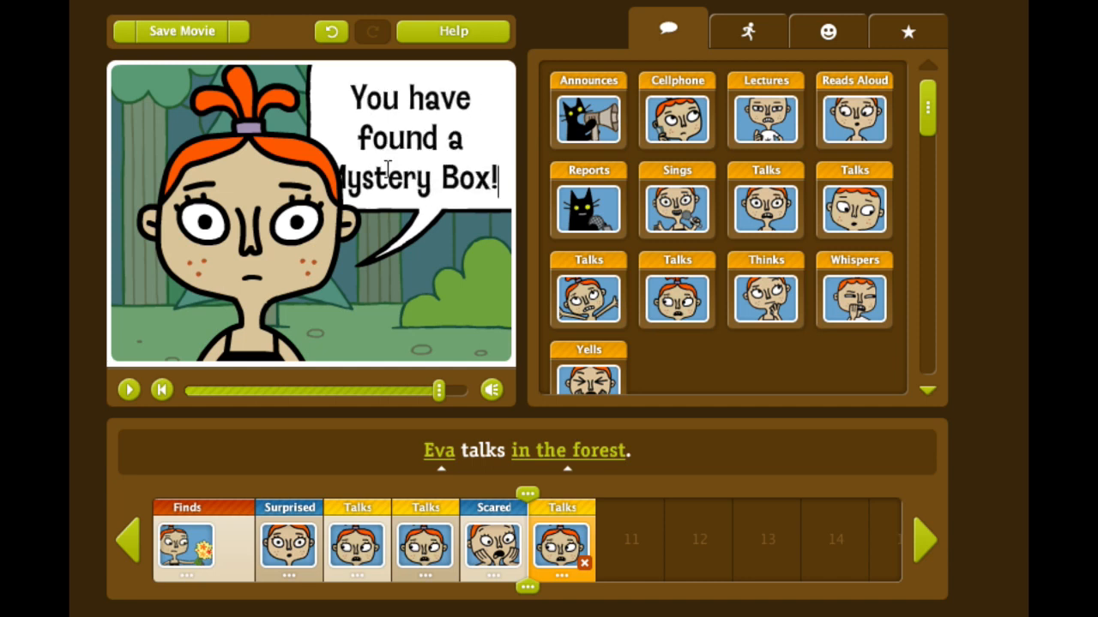
click(129, 393)
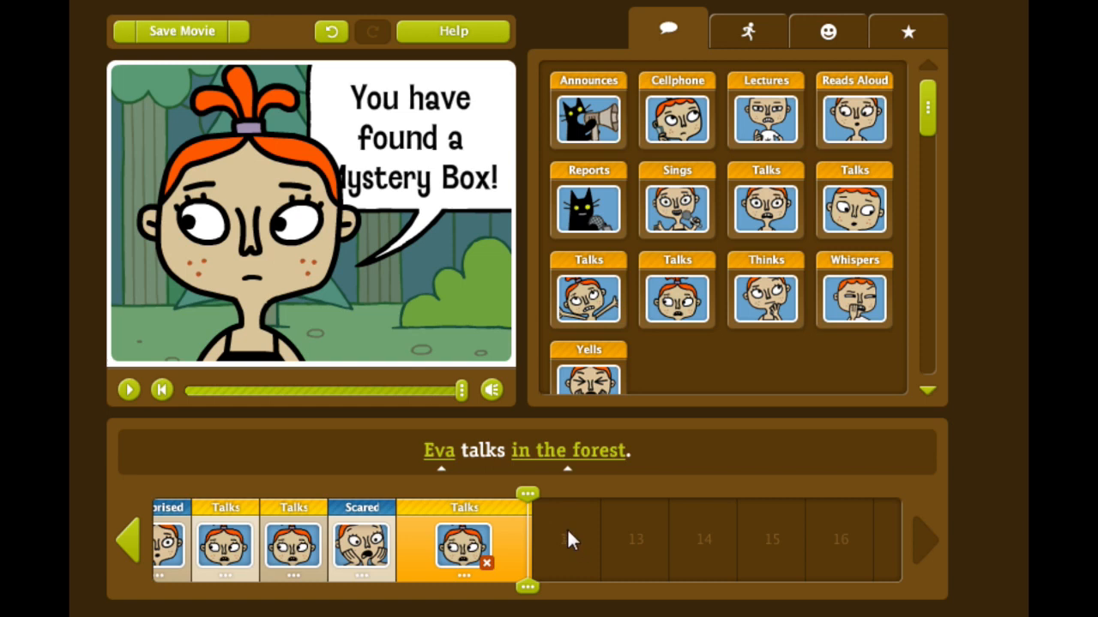
- Add another Talks clip for Eva and copy the speech text "You have found a Mystery Box!" into it from her previous clip
click(669, 296)
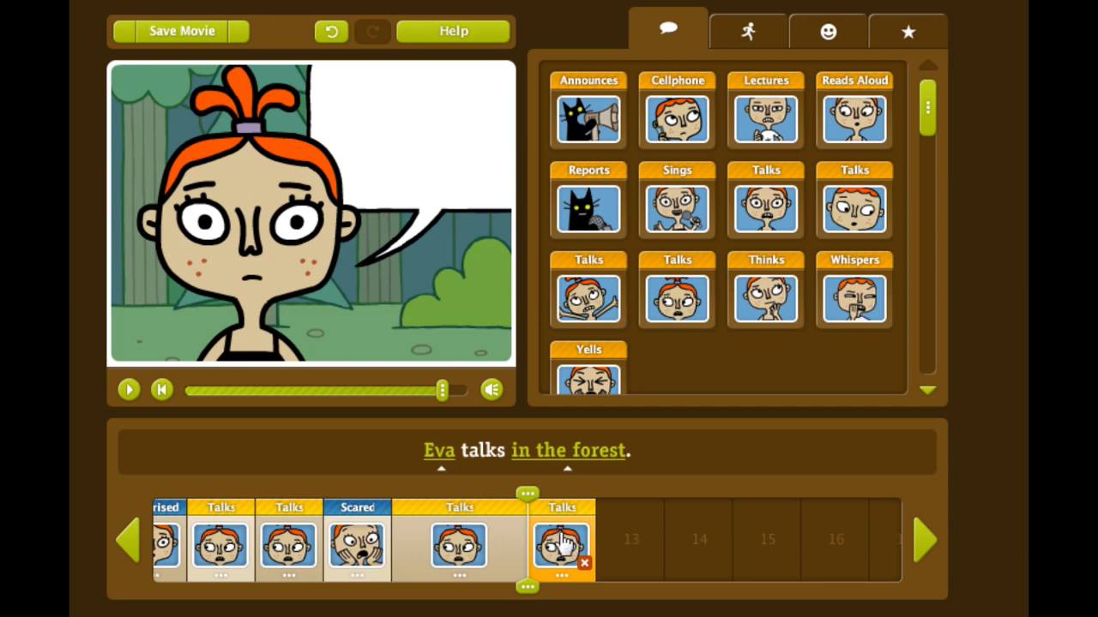
click(462, 553)
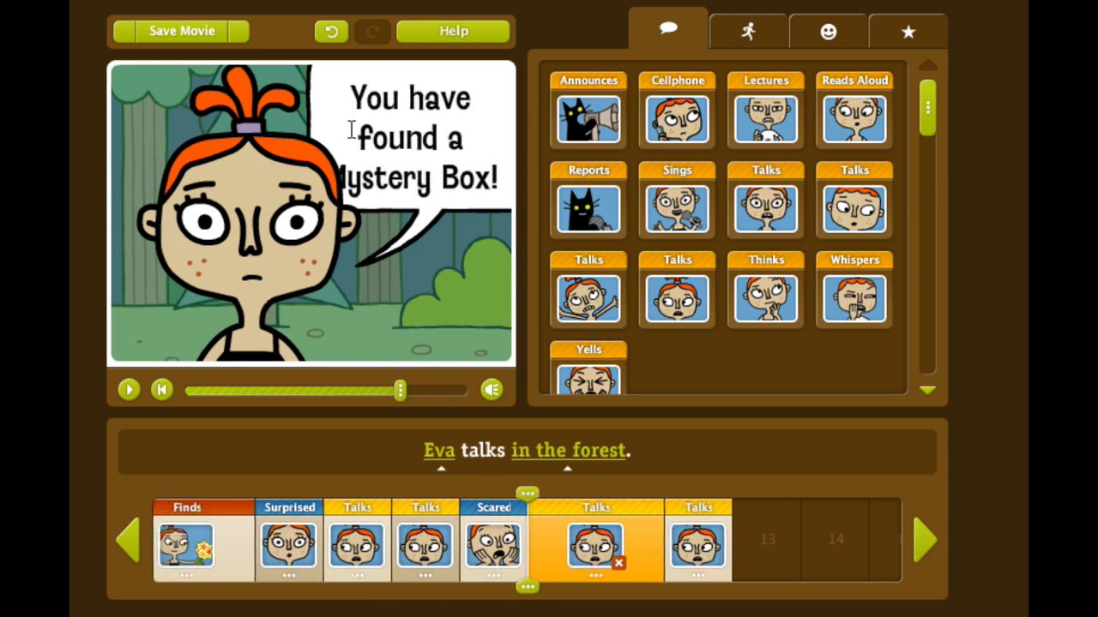
drag(347, 103, 502, 202)
key(ctrl+c)
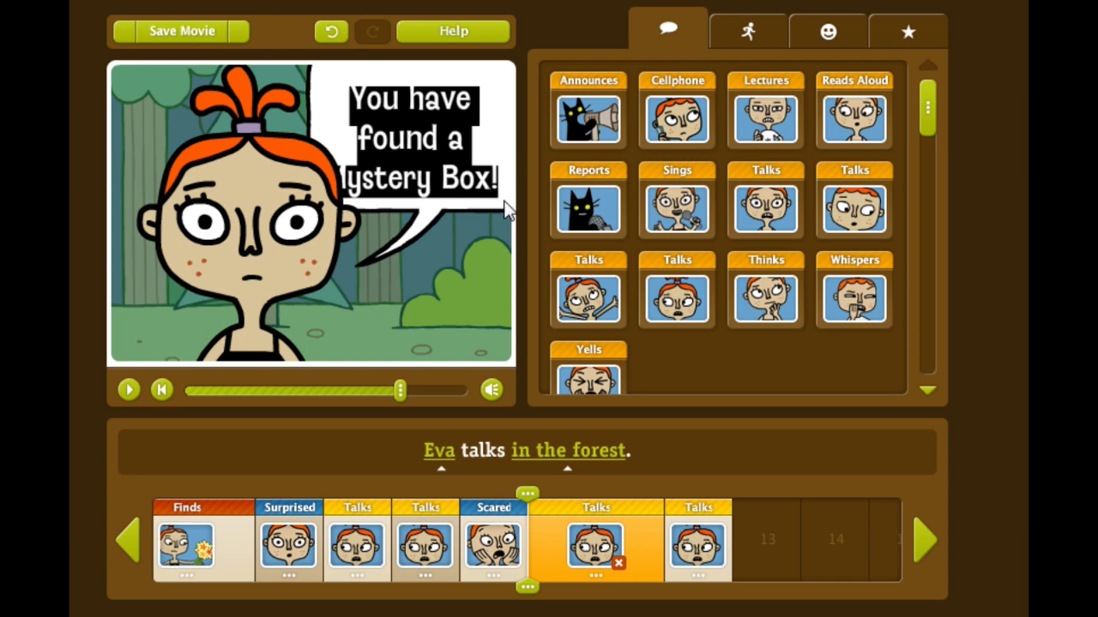
click(722, 542)
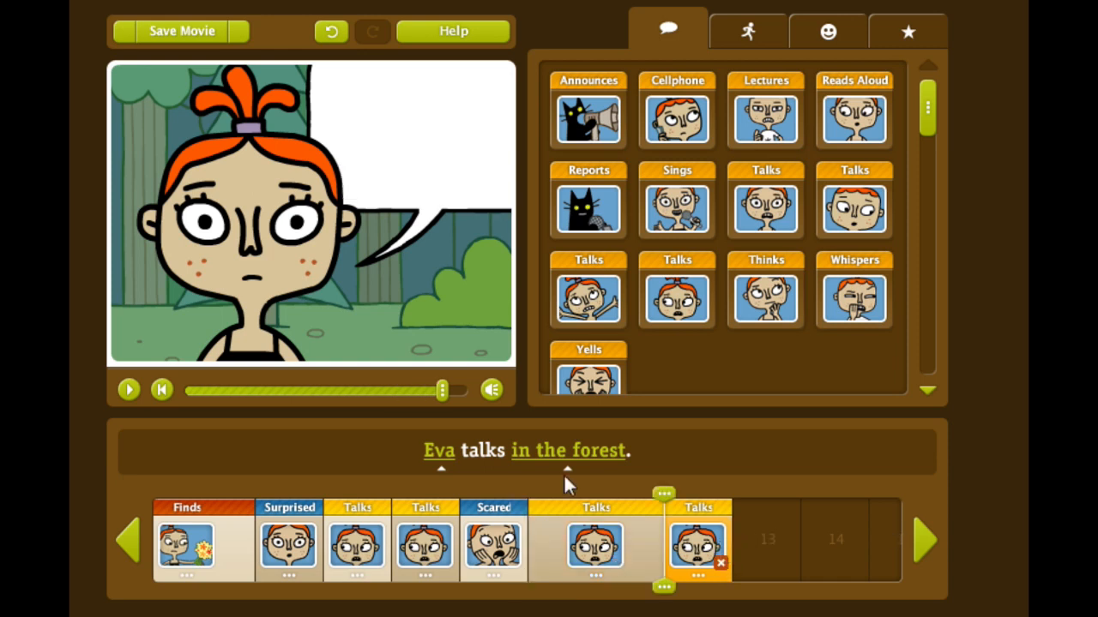
click(445, 151)
key(ctrl+v)
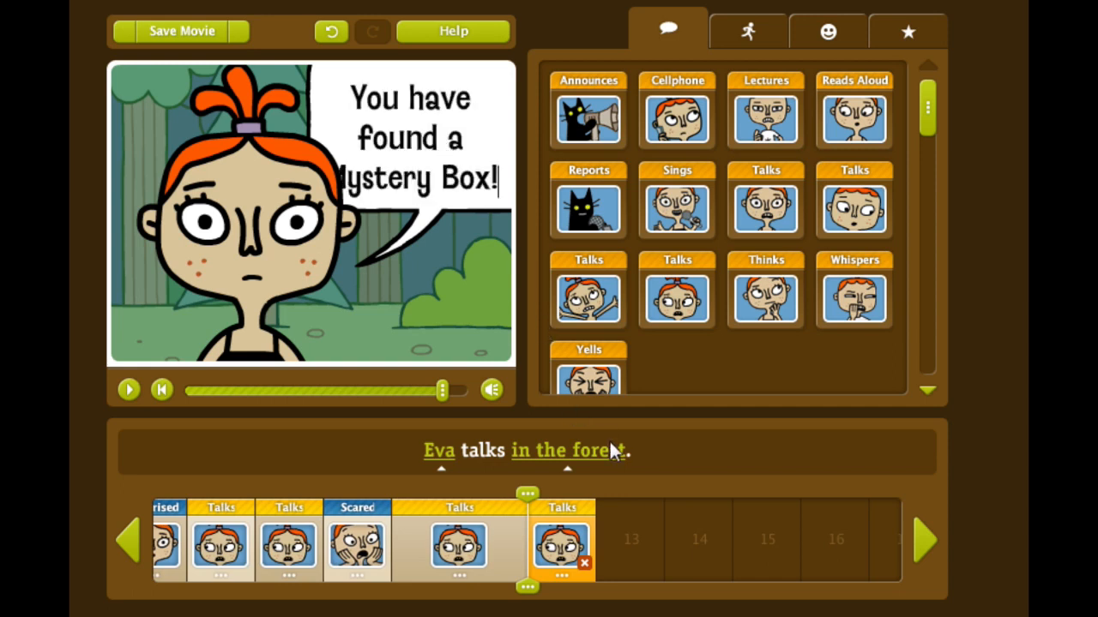
click(636, 547)
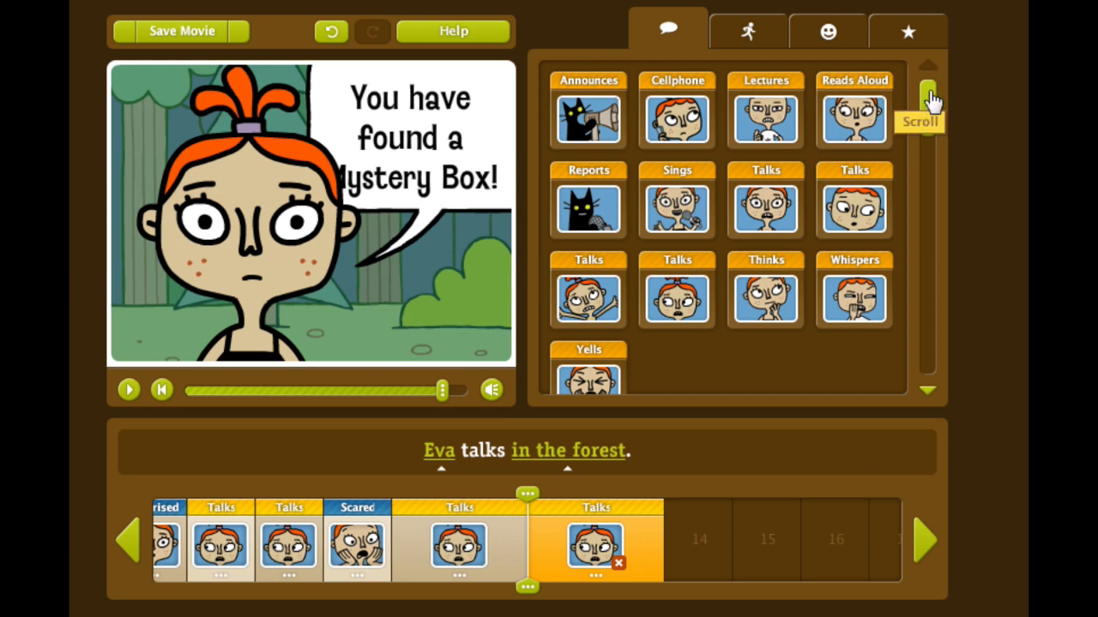
- Add a Thinks clip at the end of the movie and set Edgar as its character
click(777, 295)
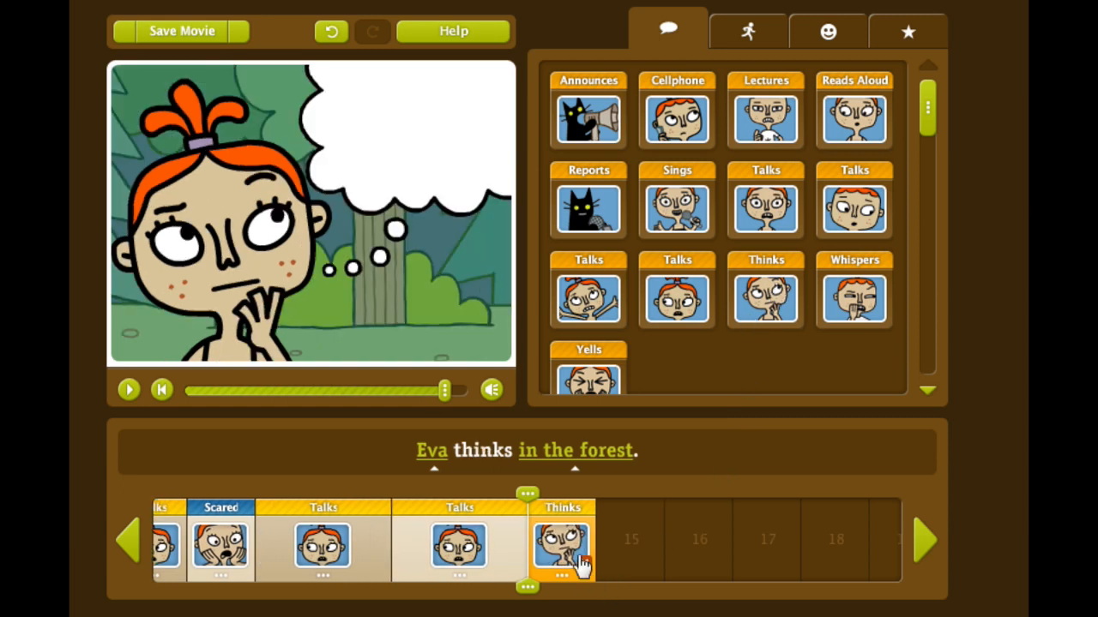
click(447, 463)
click(405, 485)
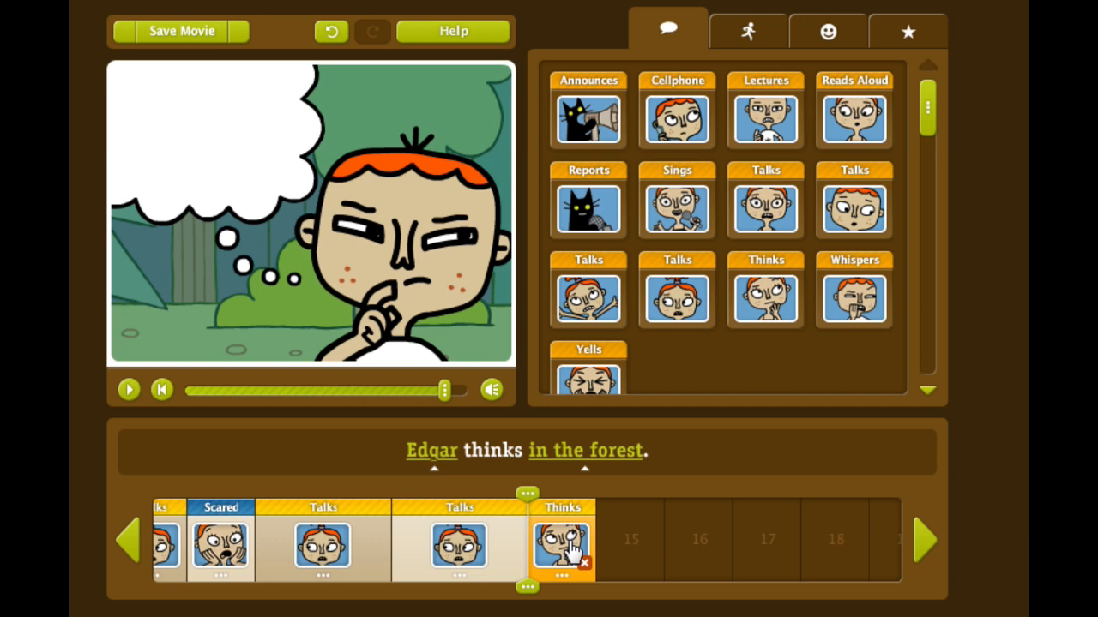
- Enter "I can give her a present!" as Edgar's thought in the Thinks clip
text(I can give hre)
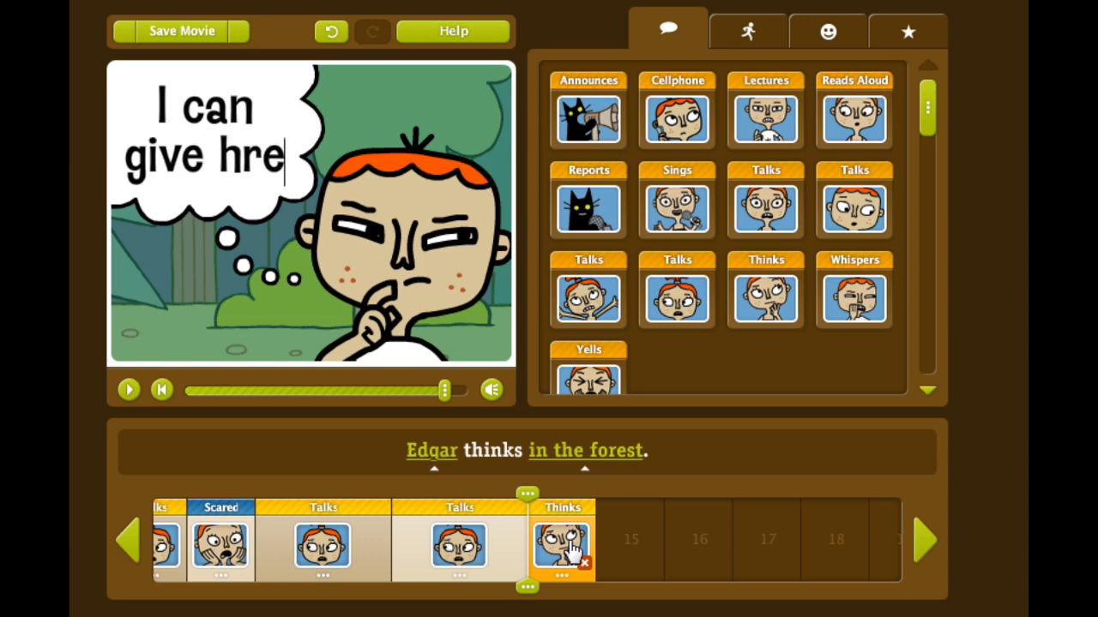
key(BackSpace)
key(BackSpace)
text(er a present)
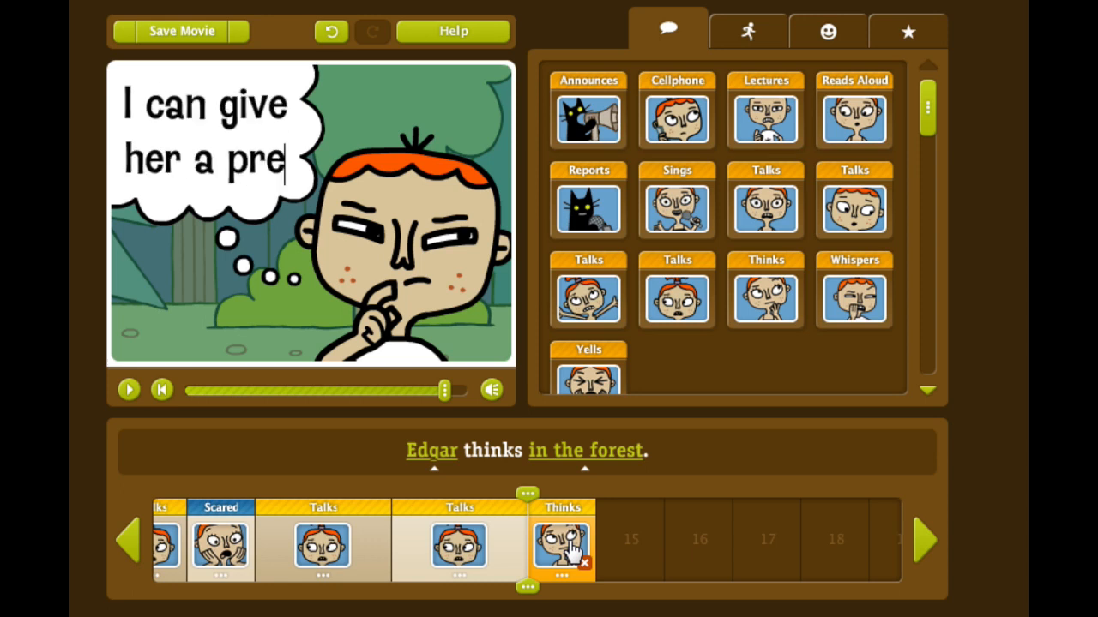
text(!)
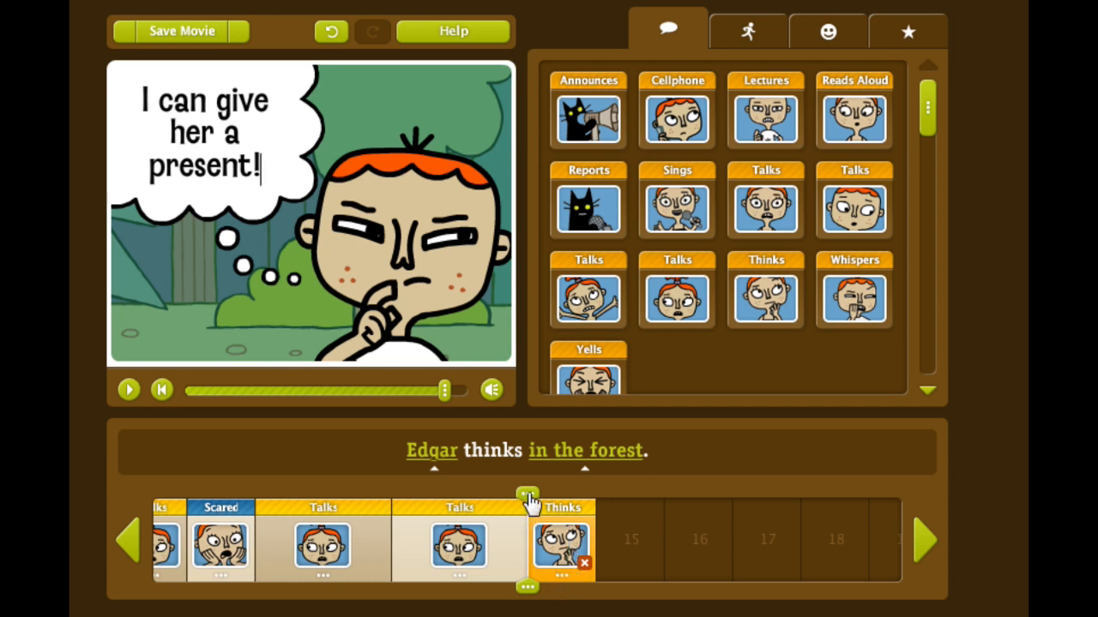
- Add a Gives clip after the Thinks clip in which Edgar gives Eva a mystery box, and preview it
click(746, 29)
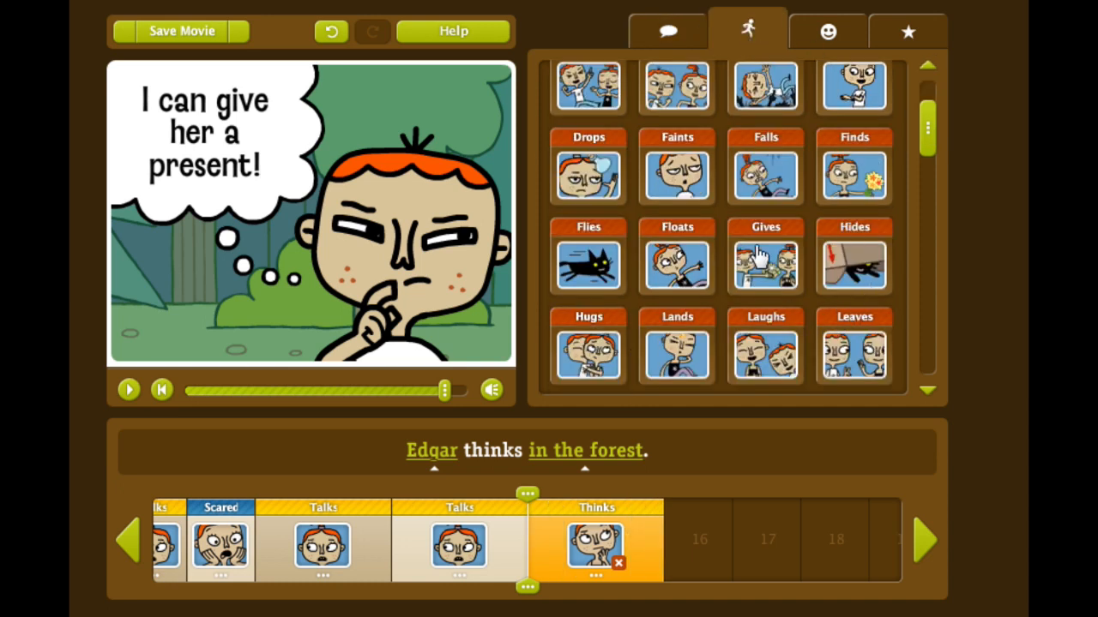
click(758, 255)
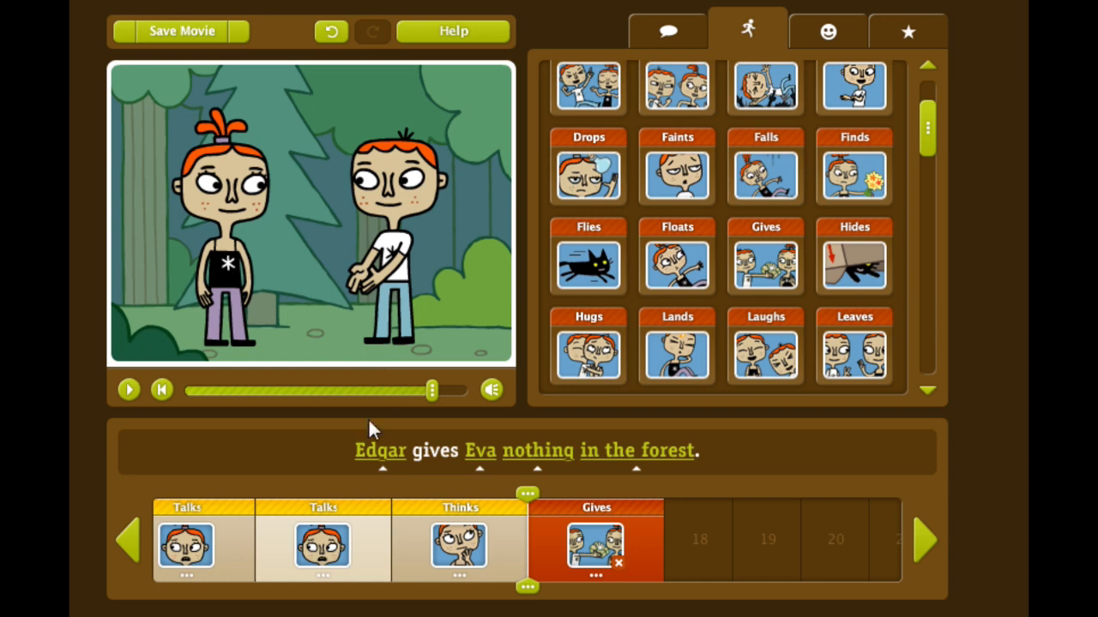
click(542, 461)
click(530, 463)
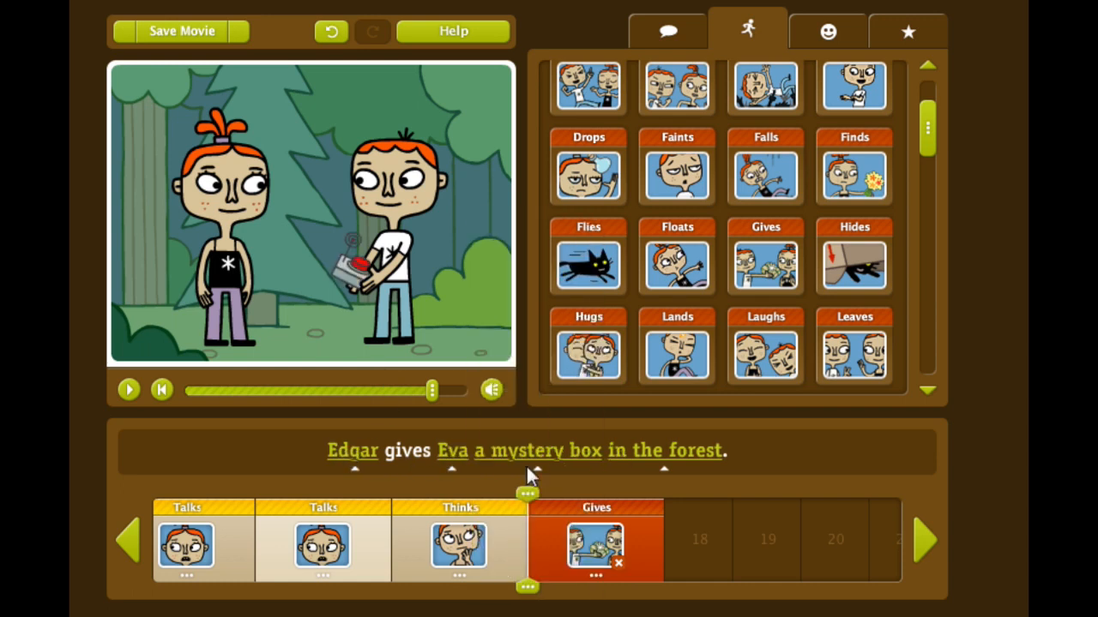
click(128, 391)
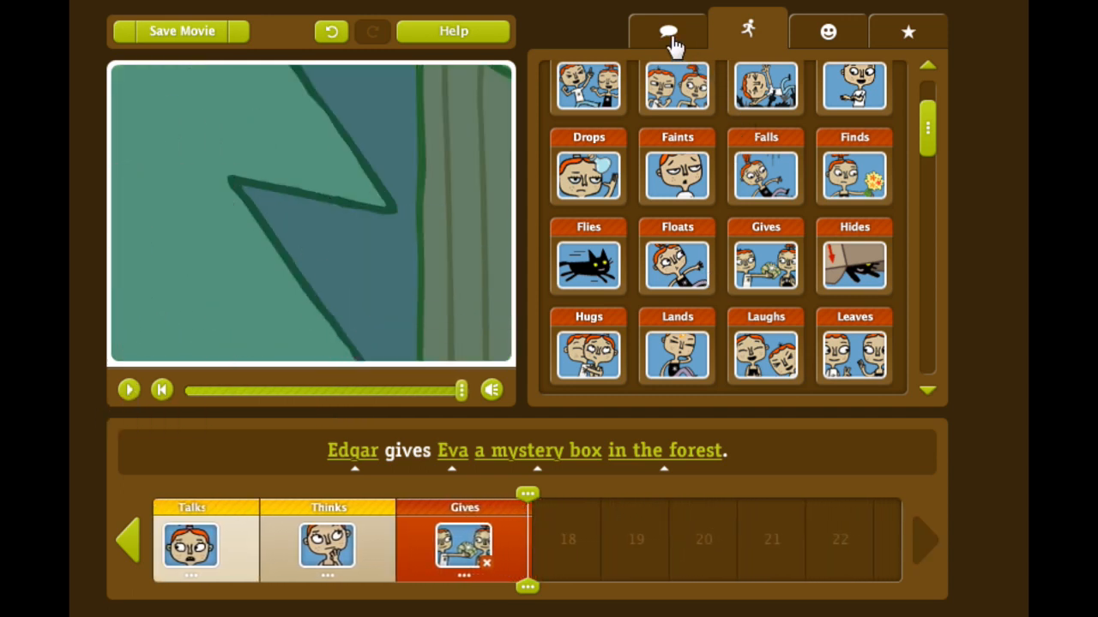
- Add a Happy clip after the Gives clip and set Eva as its character
click(845, 34)
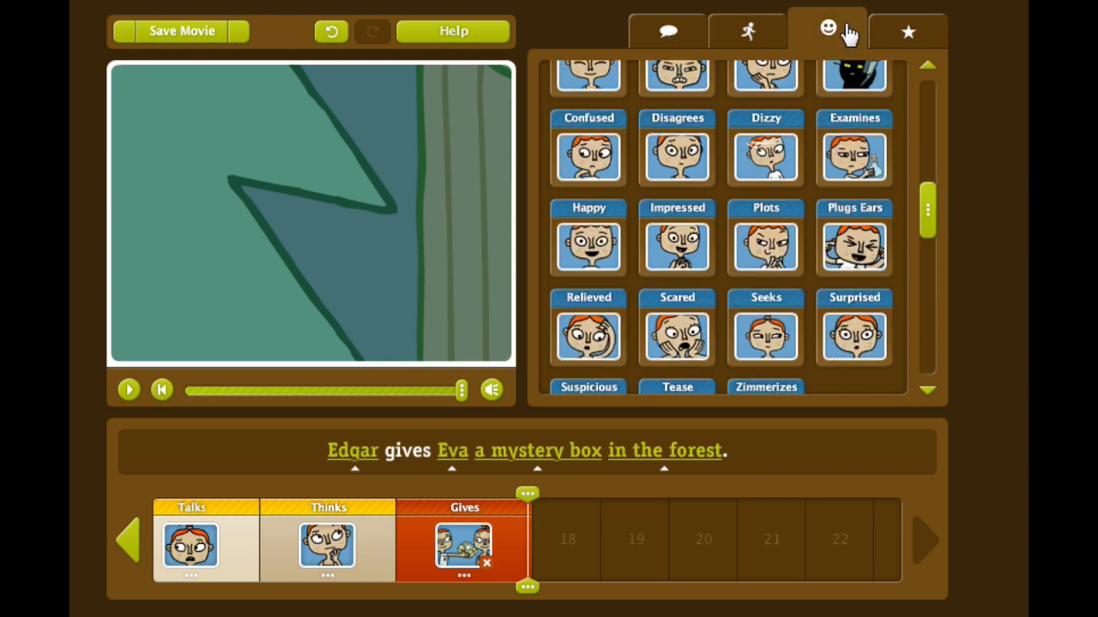
click(590, 234)
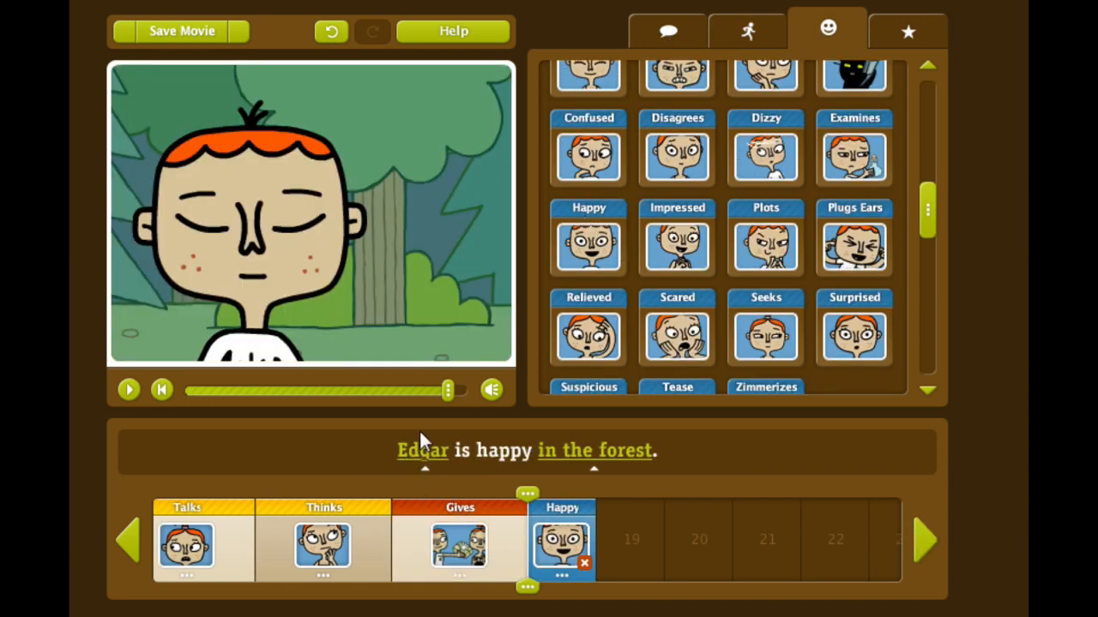
click(421, 463)
click(385, 513)
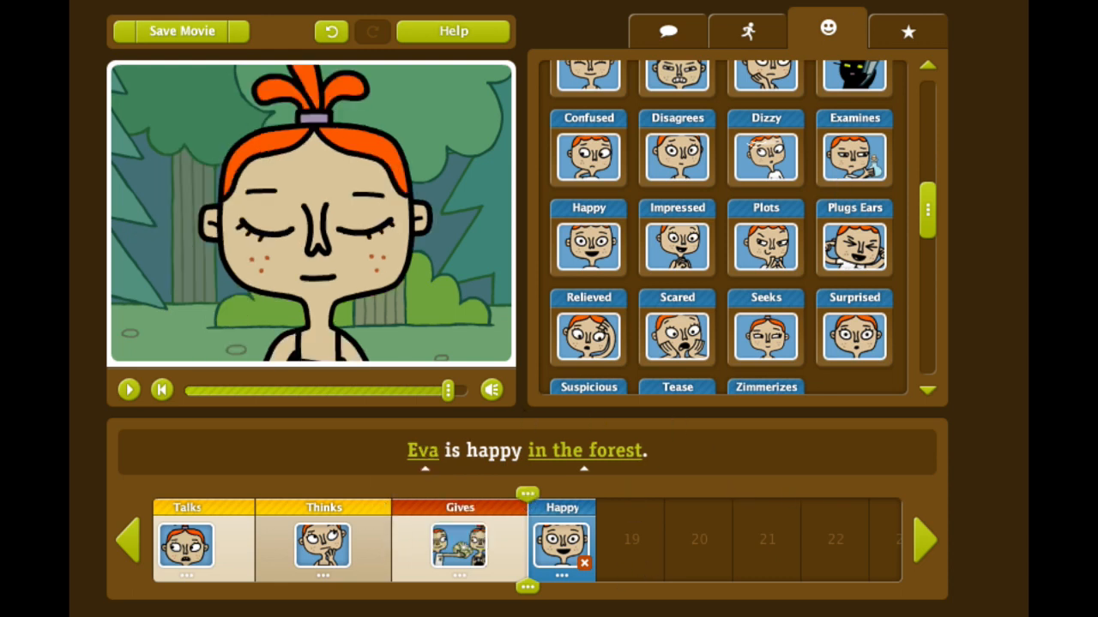
- Add a Talks clip with Eva saying "Oh! You have given me a present!", followed by an Impressed clip of her
click(668, 34)
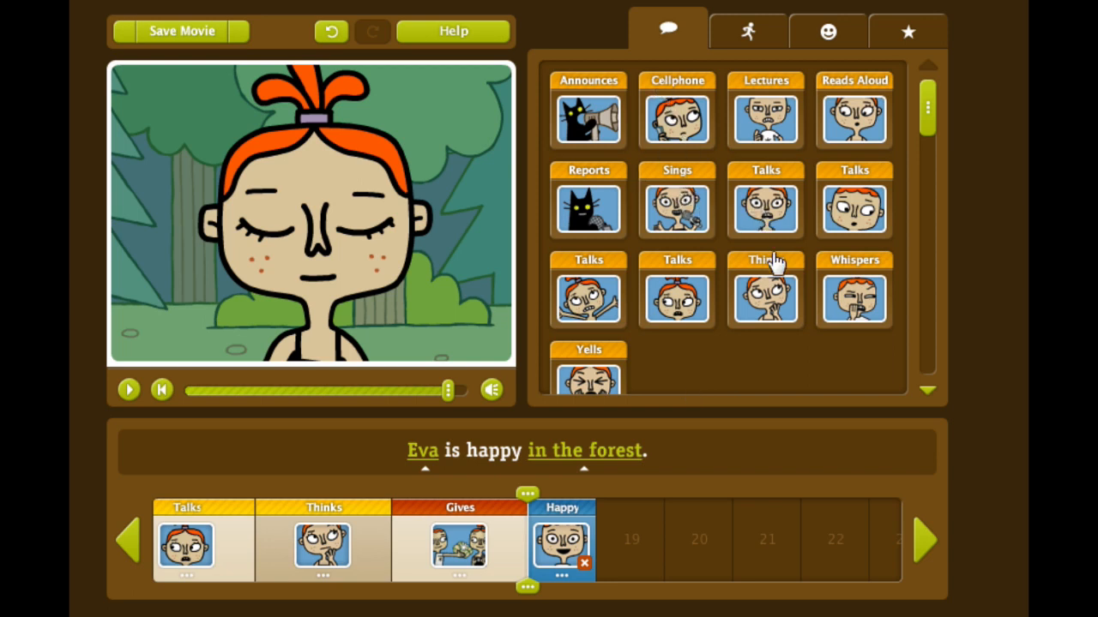
click(762, 204)
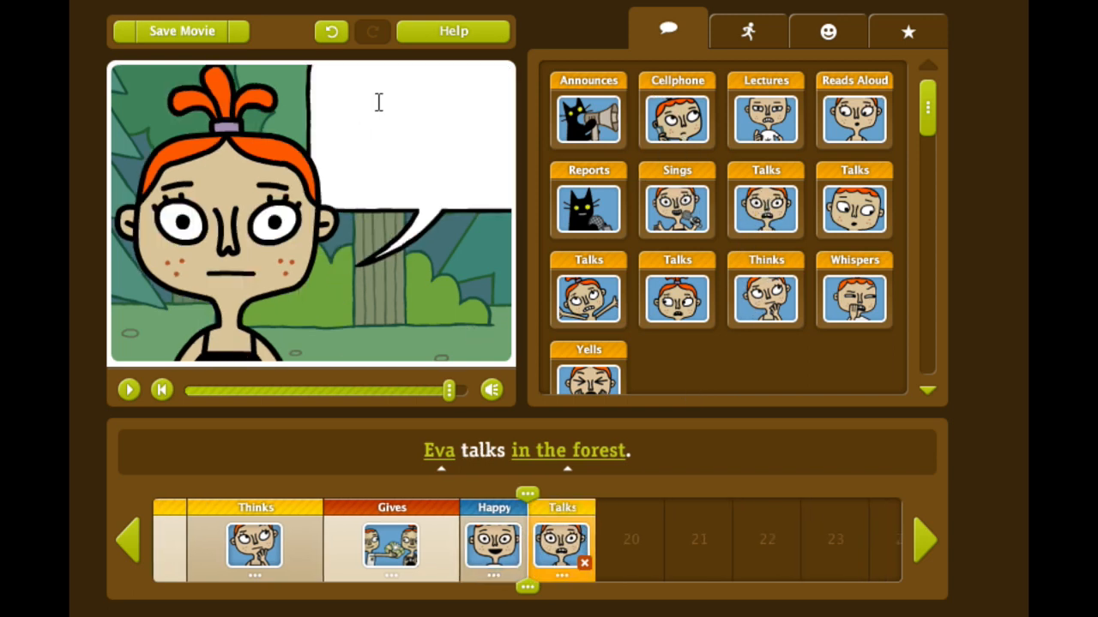
text(Oh! You have given me a present!)
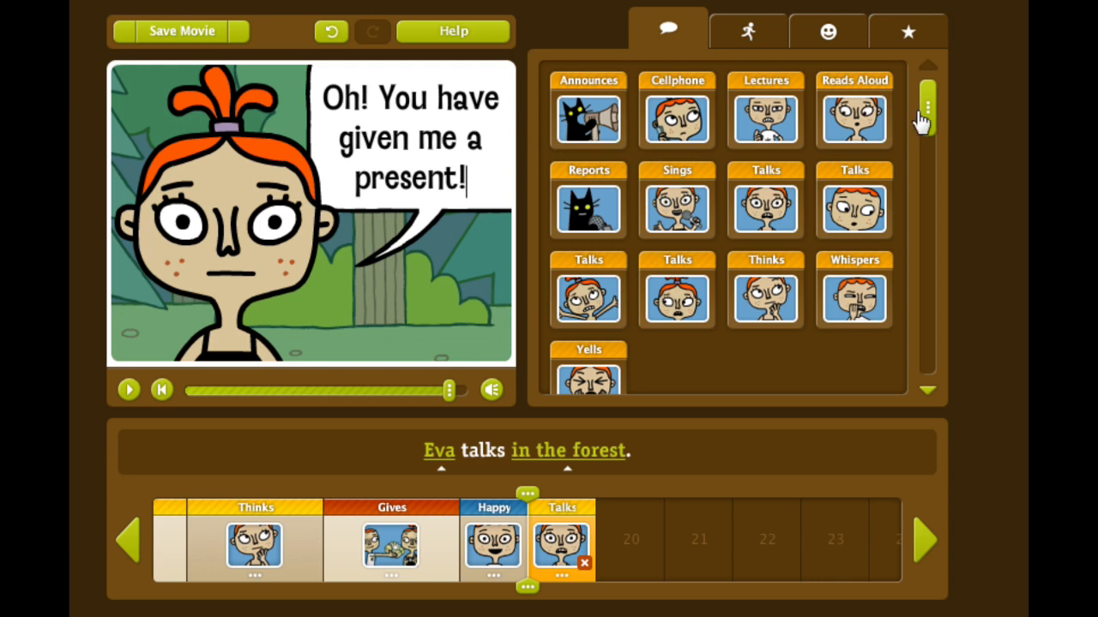
click(826, 36)
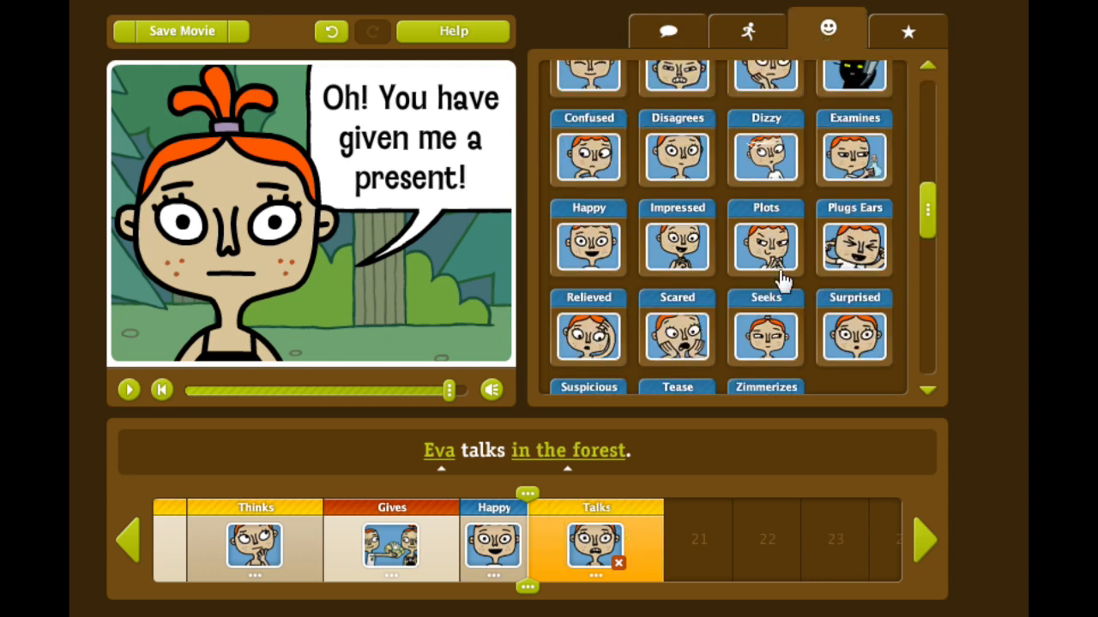
click(691, 241)
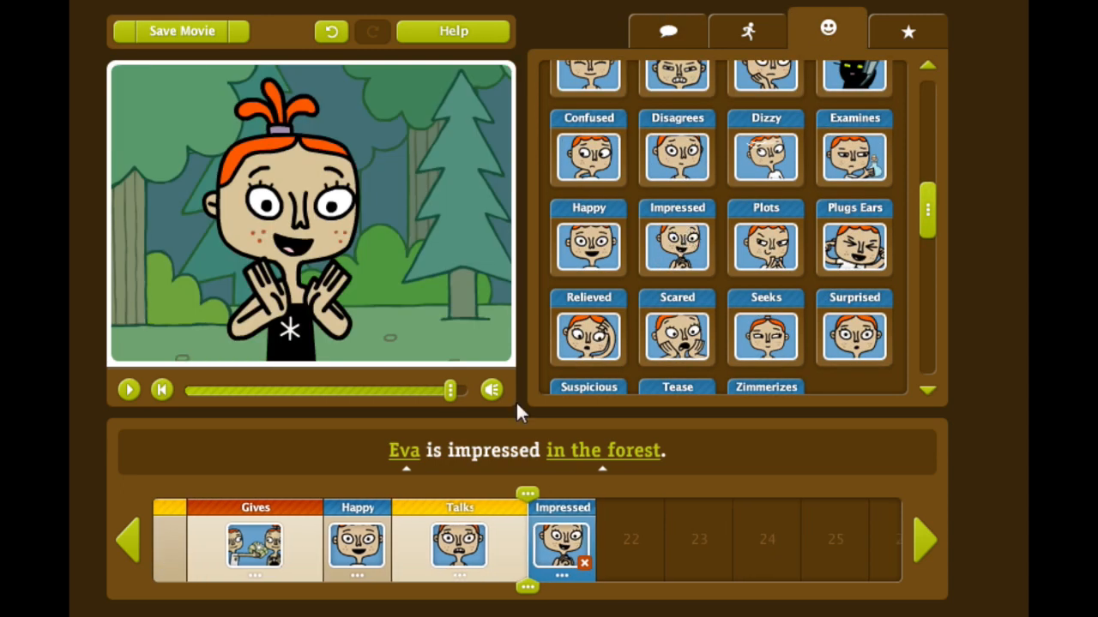
- Add a Hugs clip of Eva hugging Edgar, set the held object to Mystery Box, and preview it
click(735, 37)
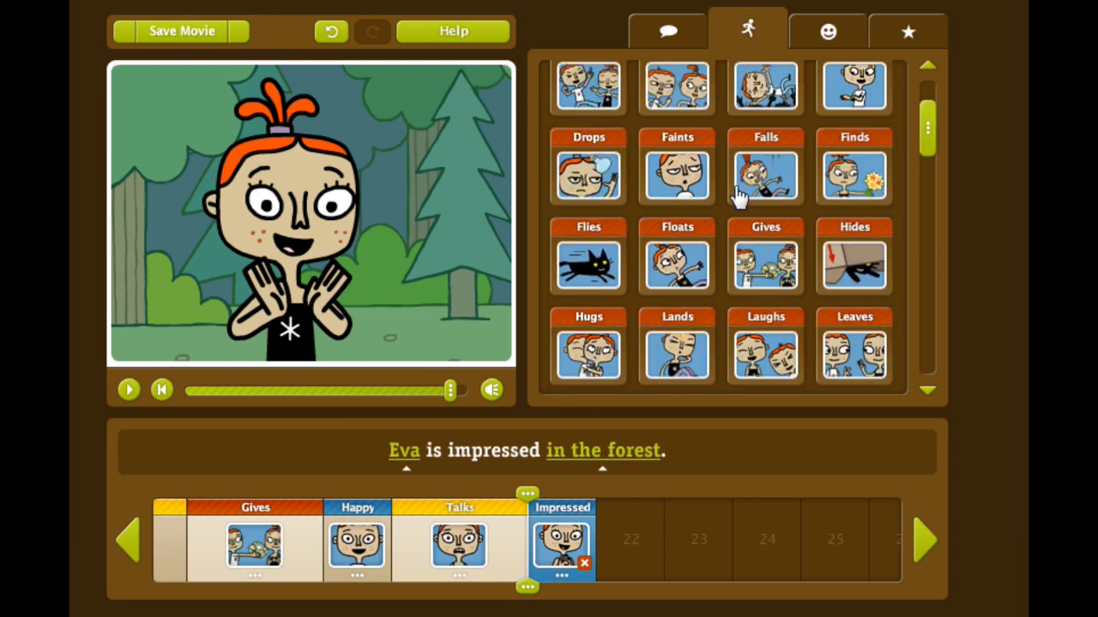
drag(922, 120, 912, 222)
click(586, 183)
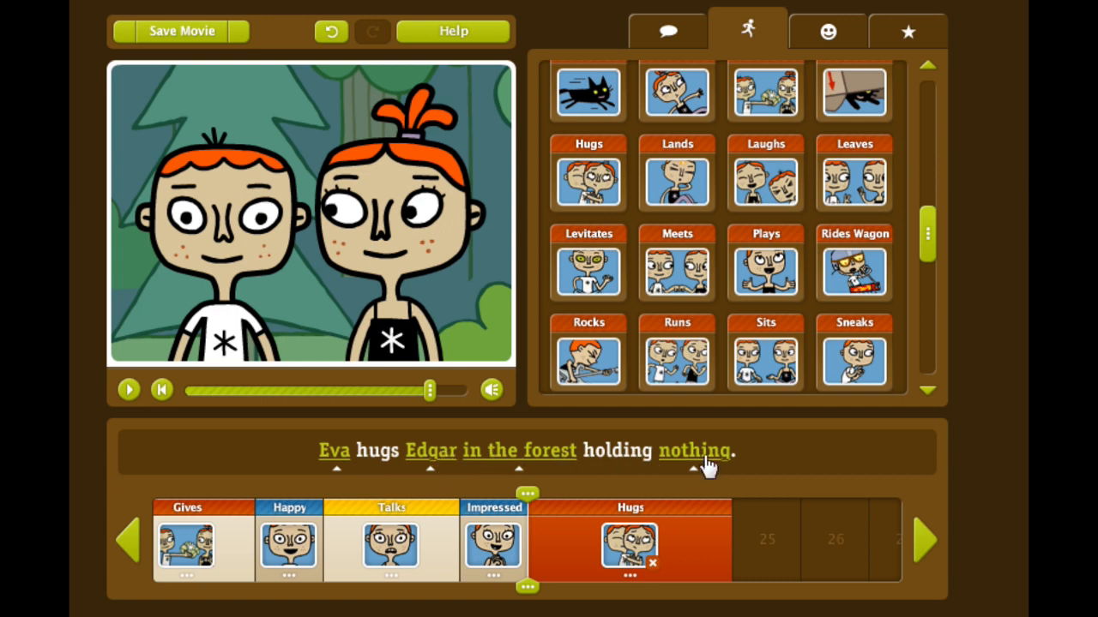
click(693, 466)
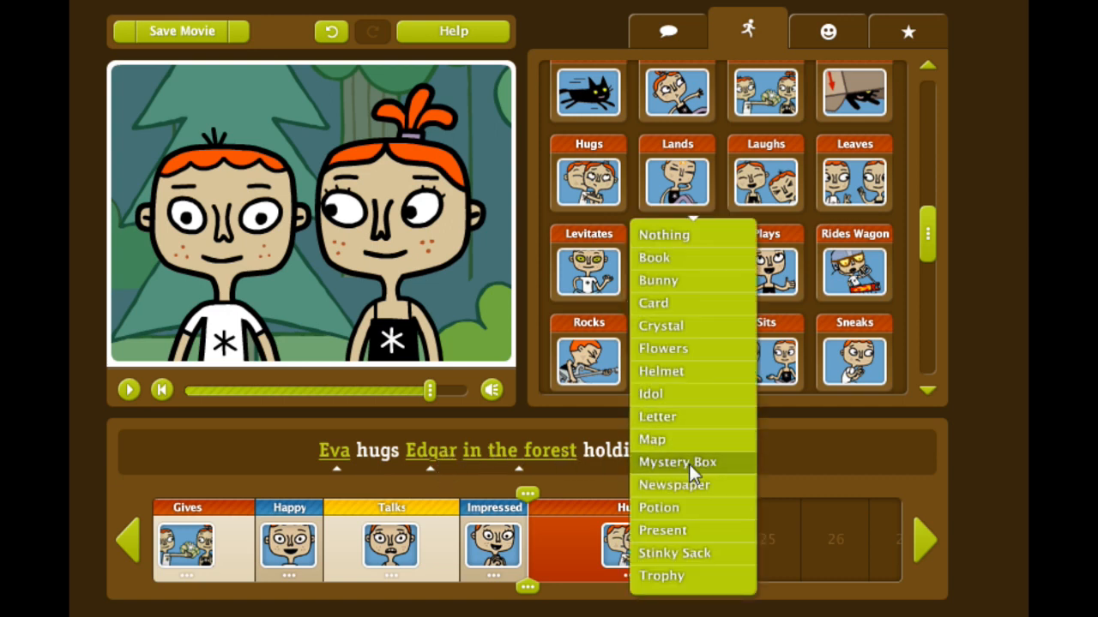
click(689, 462)
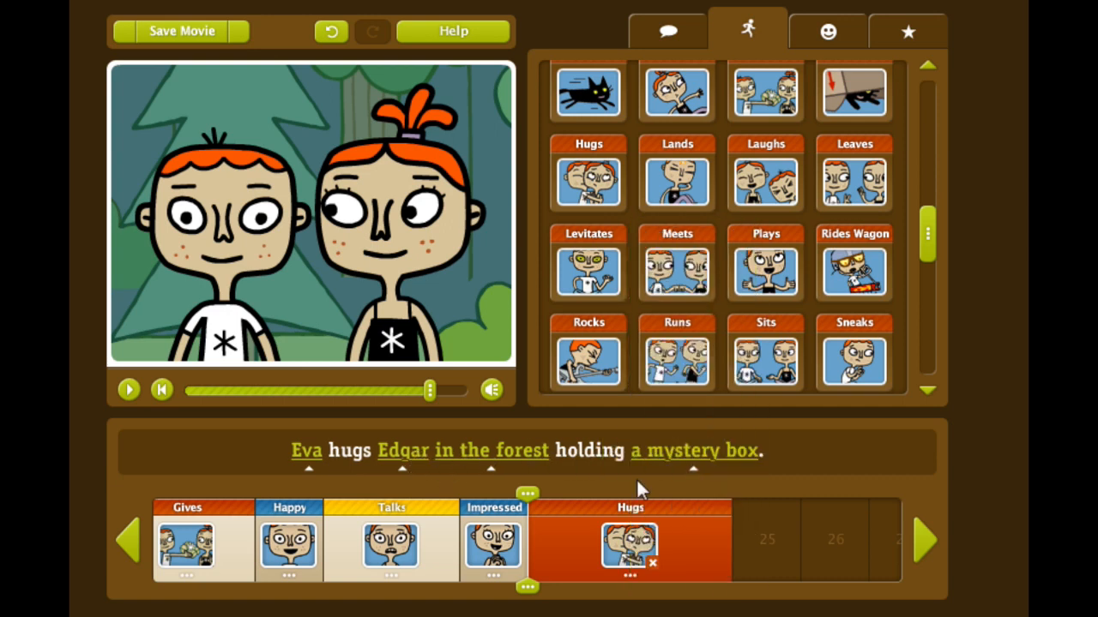
click(128, 396)
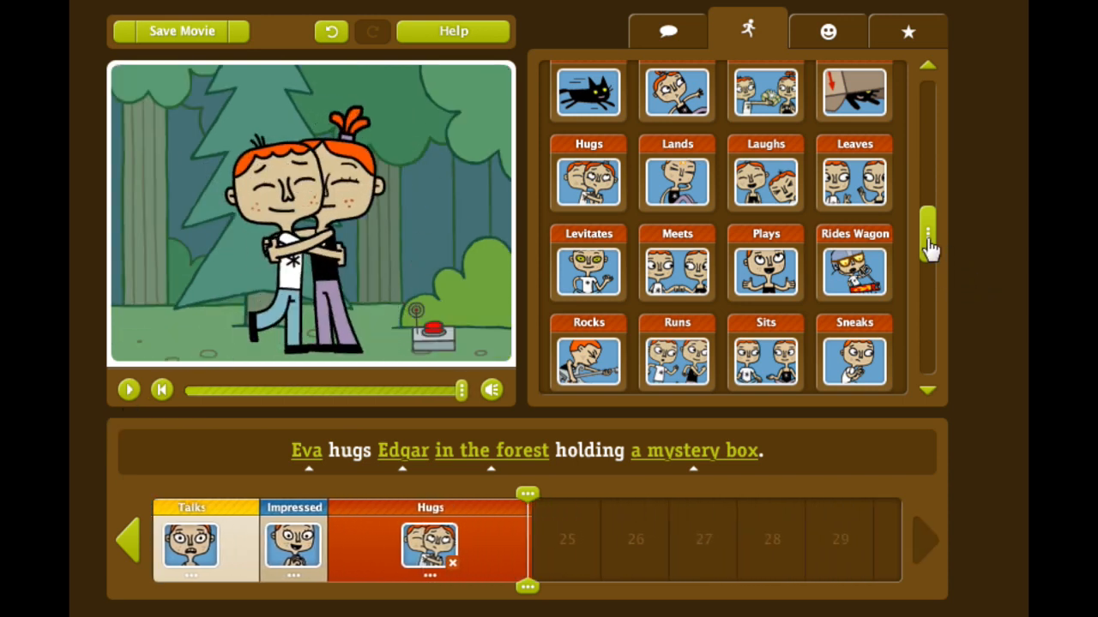
- Add a Celebrates clip with Eva and Edgar after the Hugs clip and preview it
drag(931, 249, 938, 76)
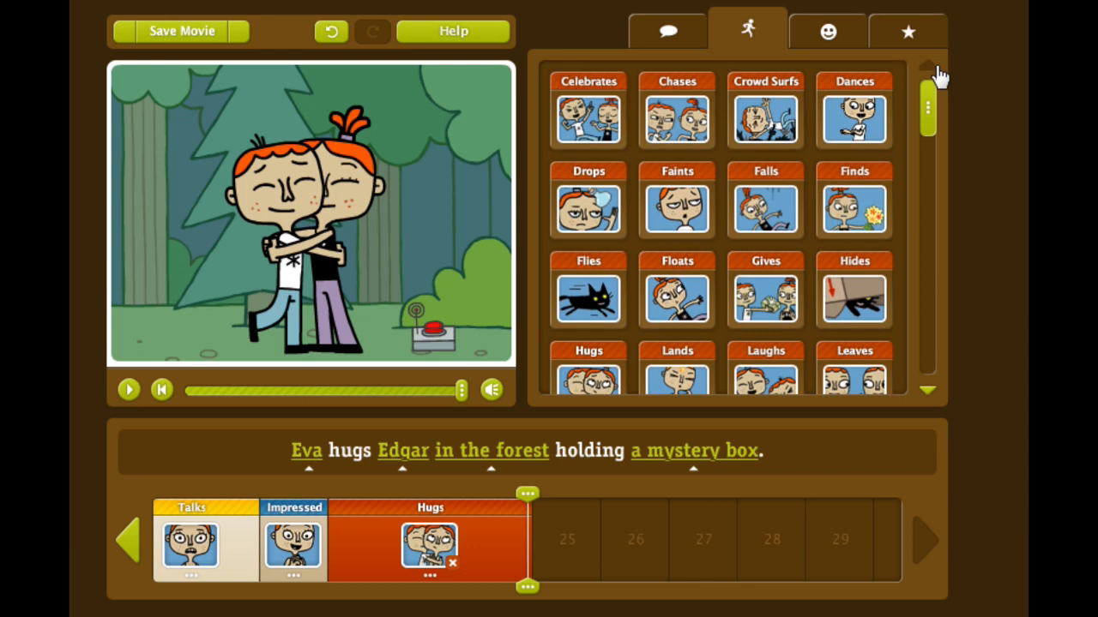
click(589, 113)
click(129, 391)
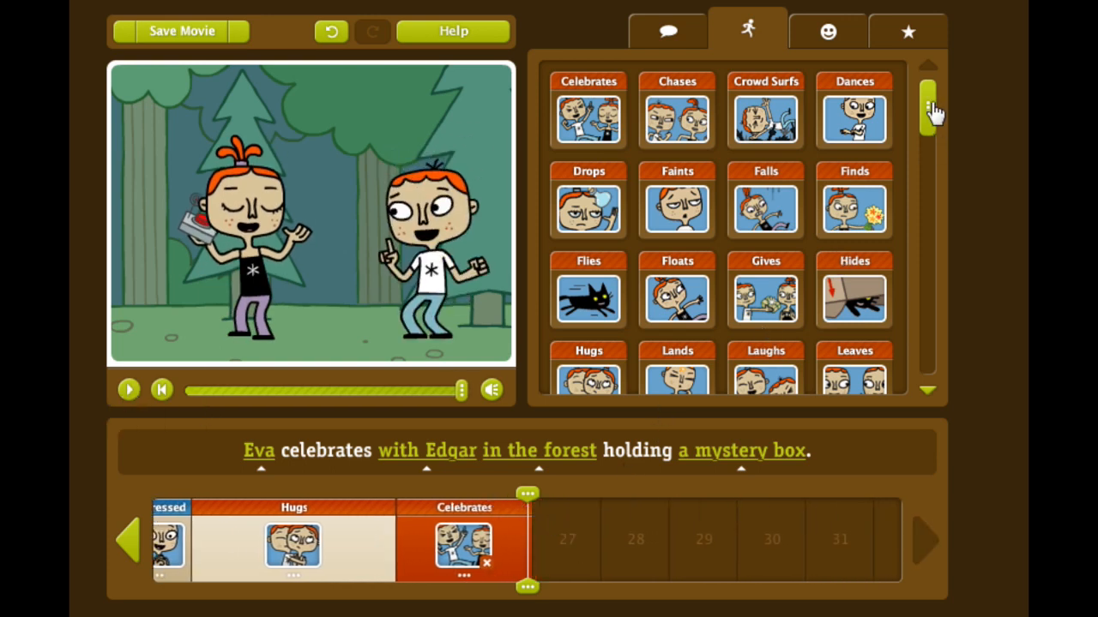
- Add a Scared clip featuring Eva after the Celebrates clip
drag(928, 120, 929, 163)
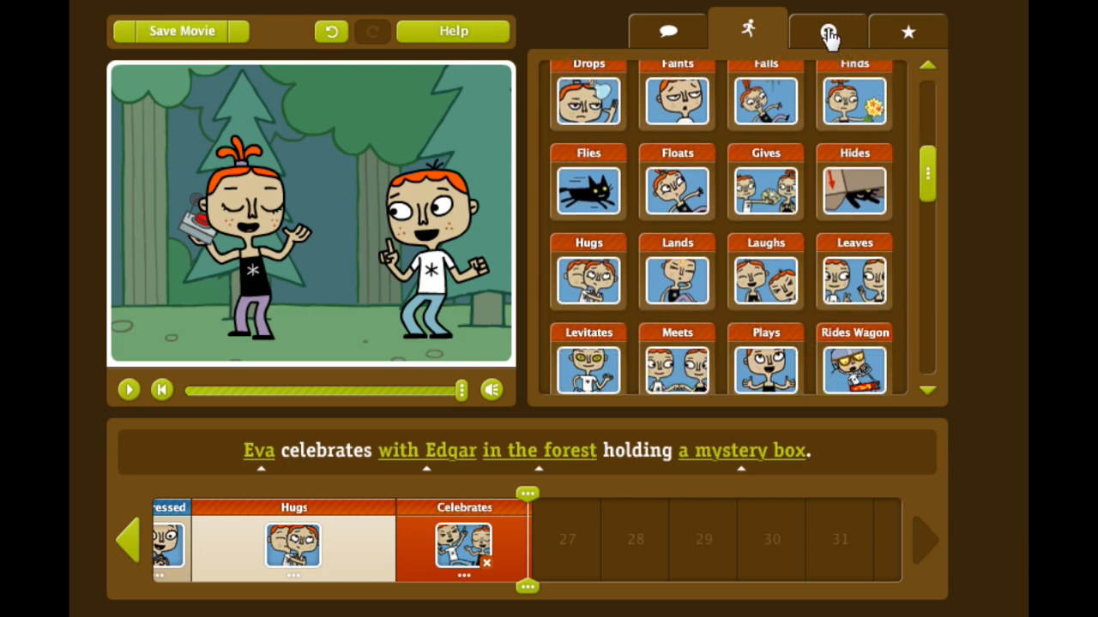
click(828, 33)
click(668, 329)
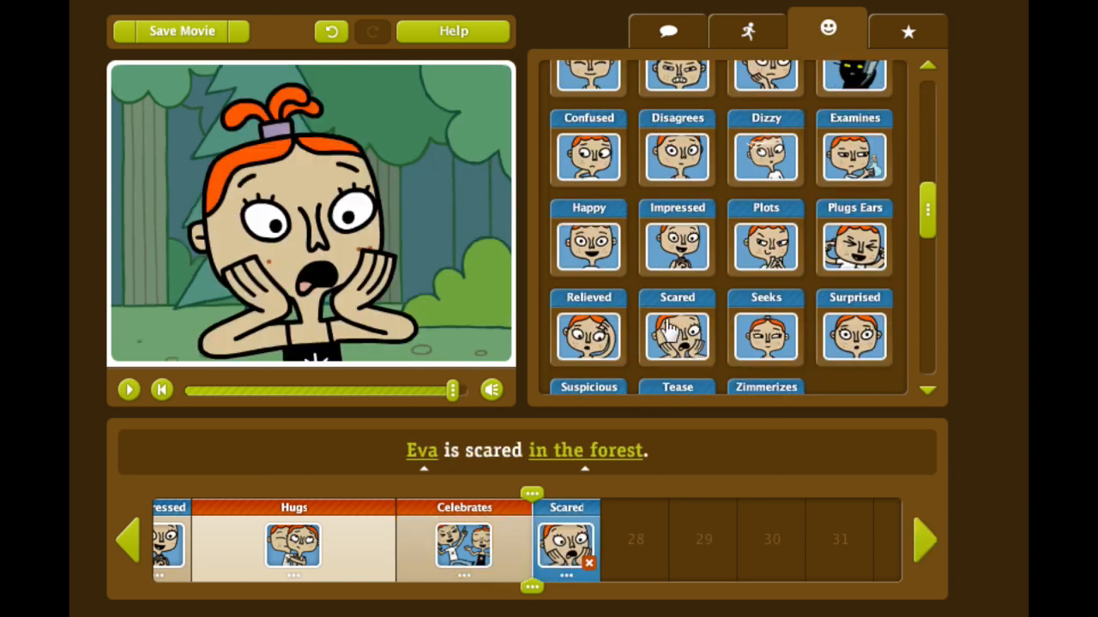
- Add a Talks clip after the Scared clip with Eva saying "Where is my present?"
click(668, 31)
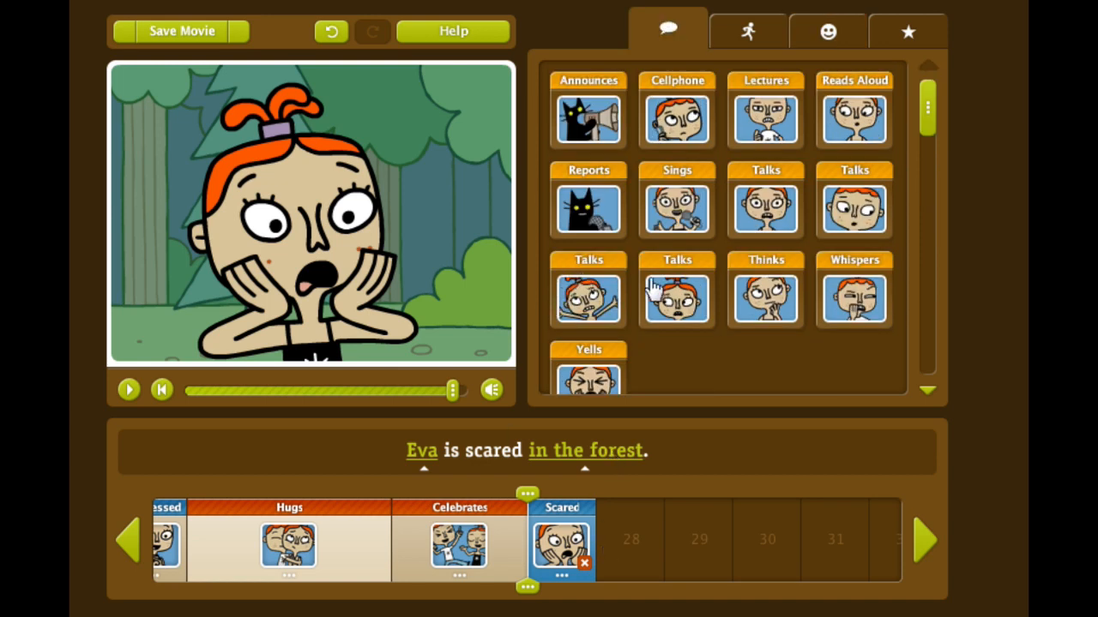
click(761, 213)
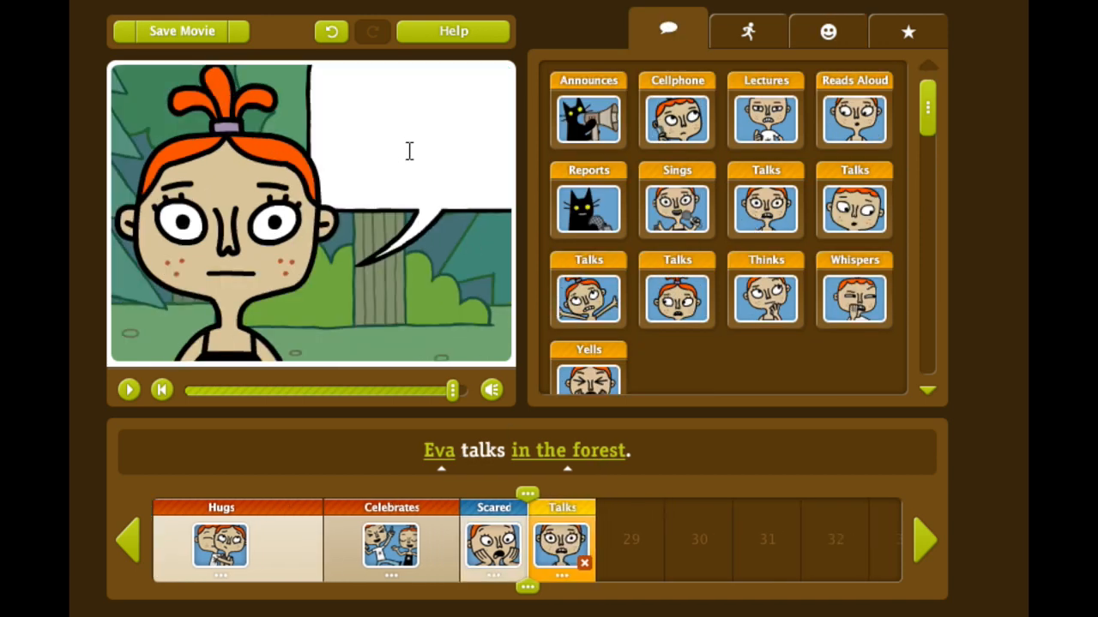
text(Wh)
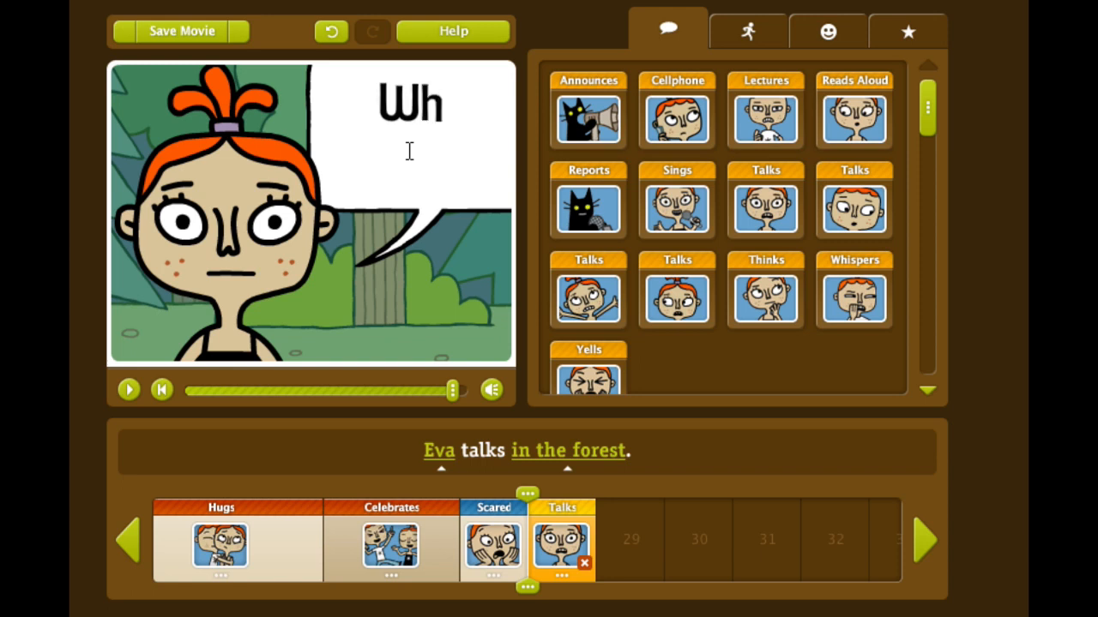
text(ere is my present)
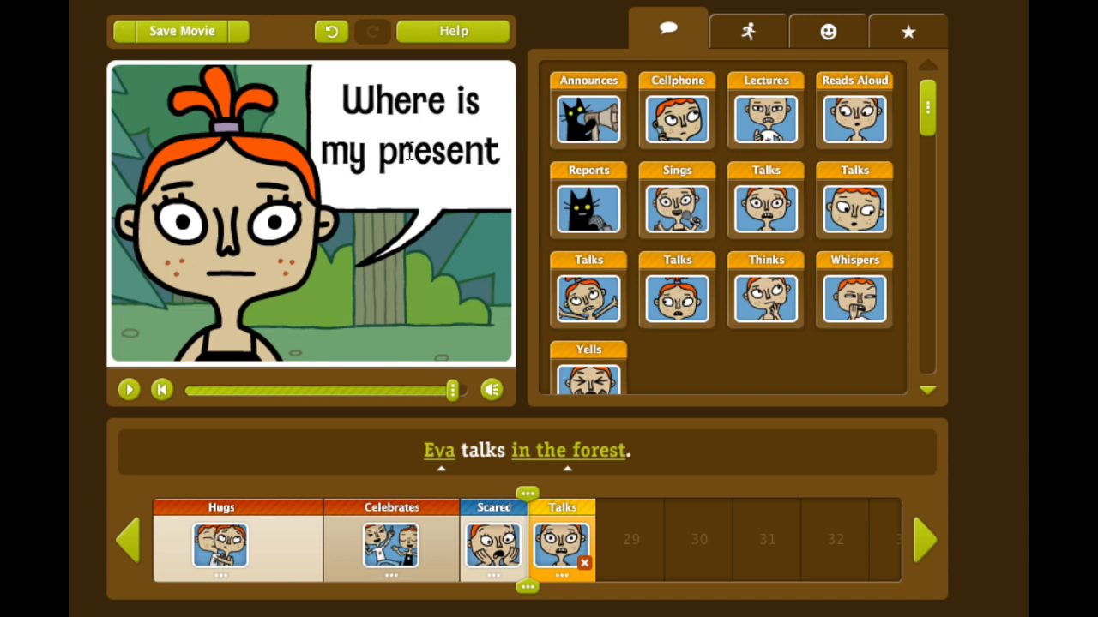
text(&)
key(BackSpace)
text(?)
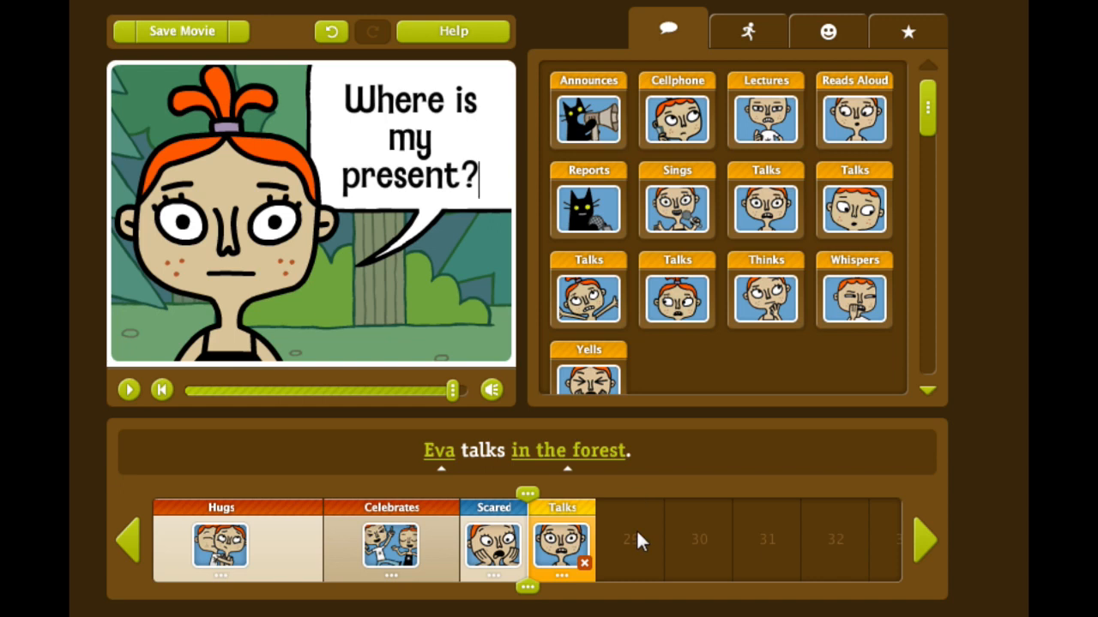
- Add a Talks clip after Eva's present question, with Edgar as the speaker saying "13 has taken it!"
click(752, 31)
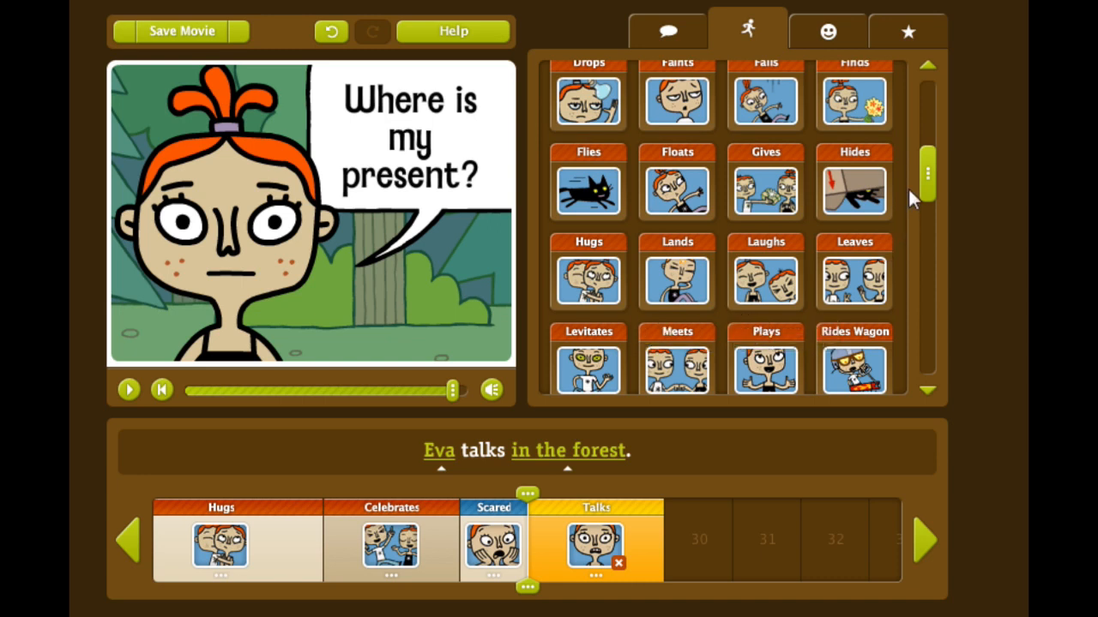
click(669, 32)
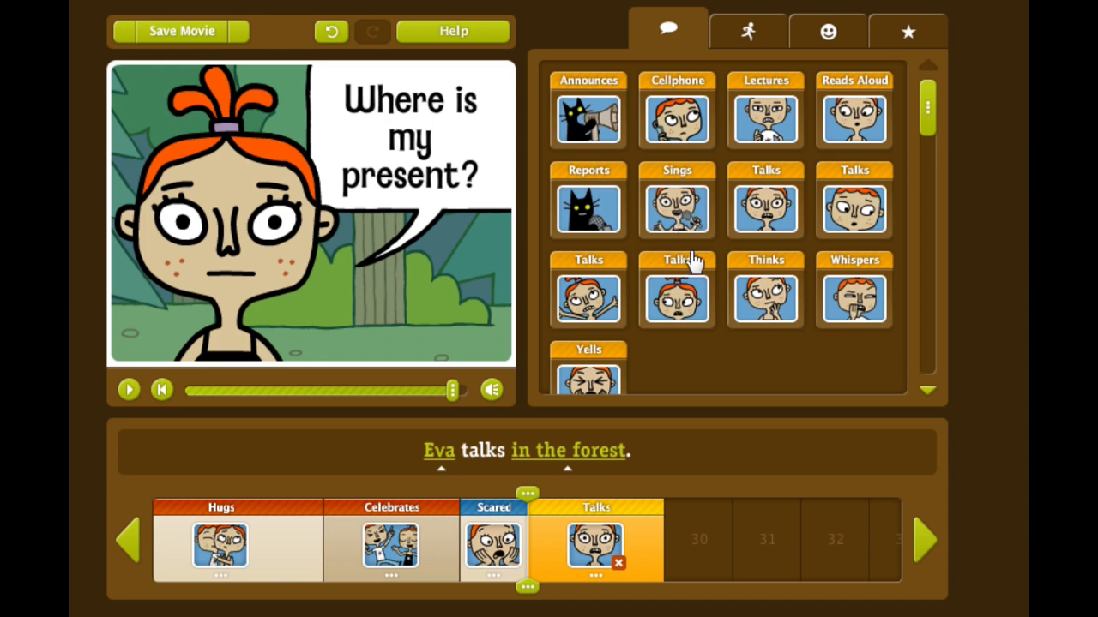
click(680, 298)
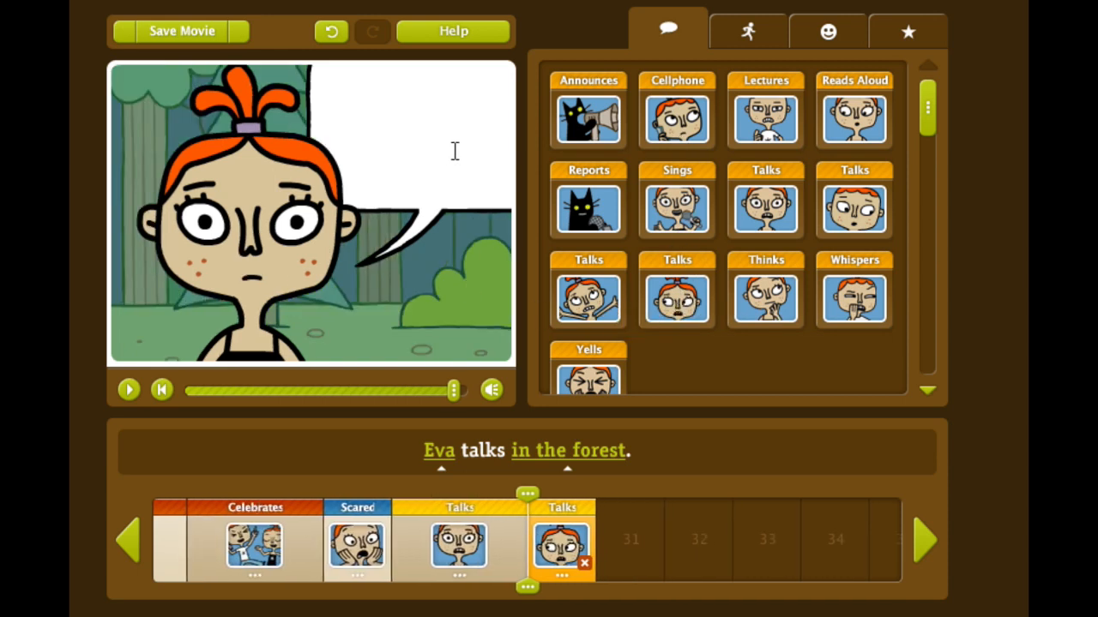
click(435, 448)
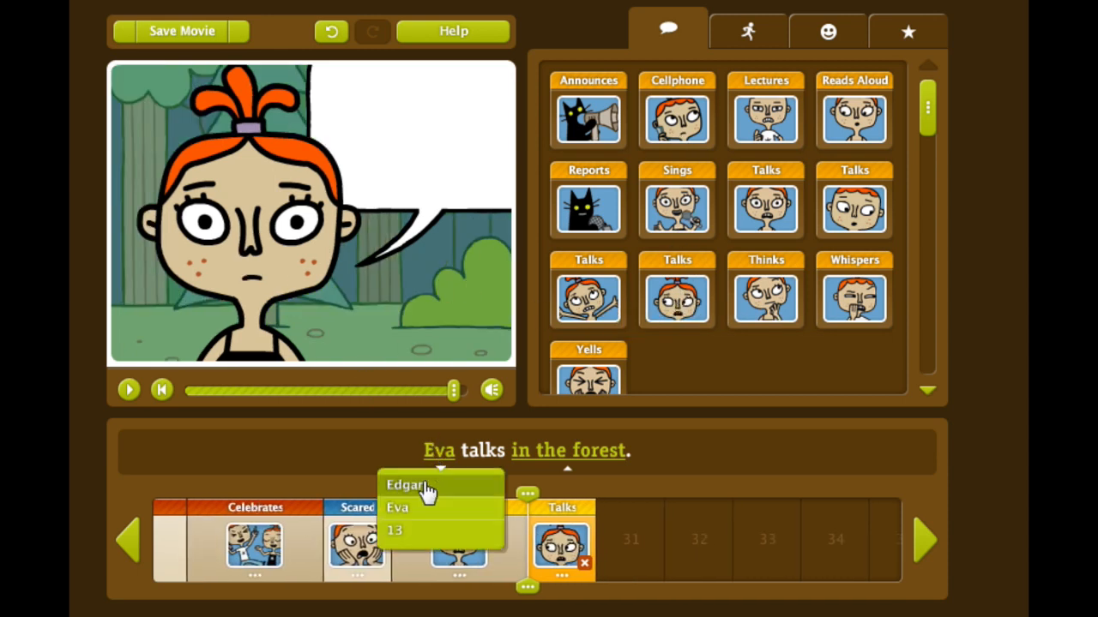
click(423, 486)
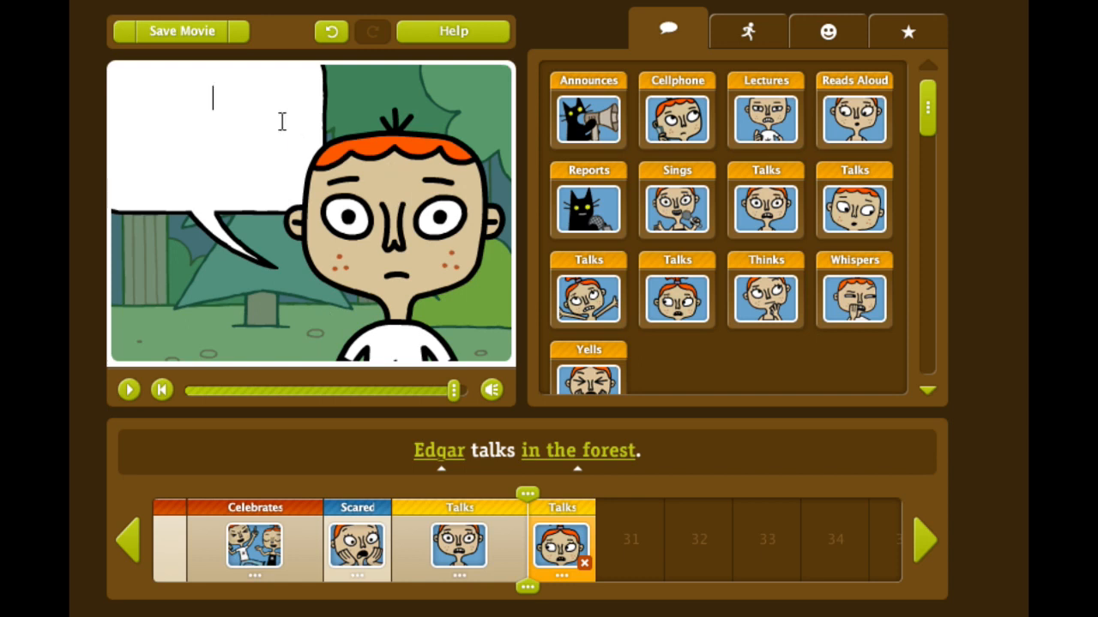
text(13 has take)
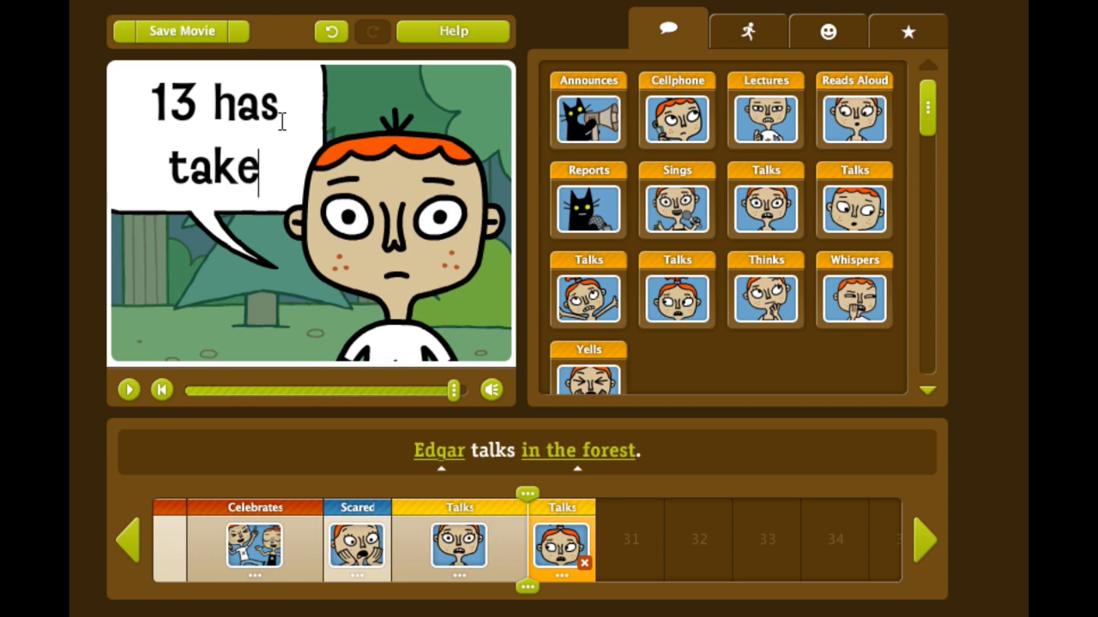
text(n it!)
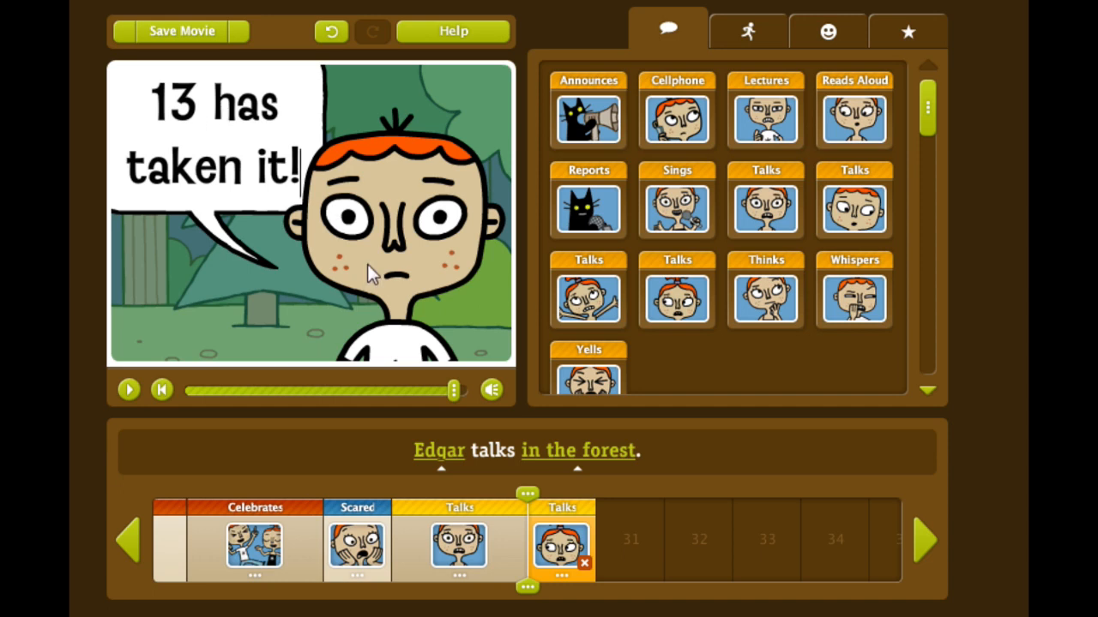
- Add an Angry clip featuring Edgar after his "13 has taken it!" clip
click(849, 38)
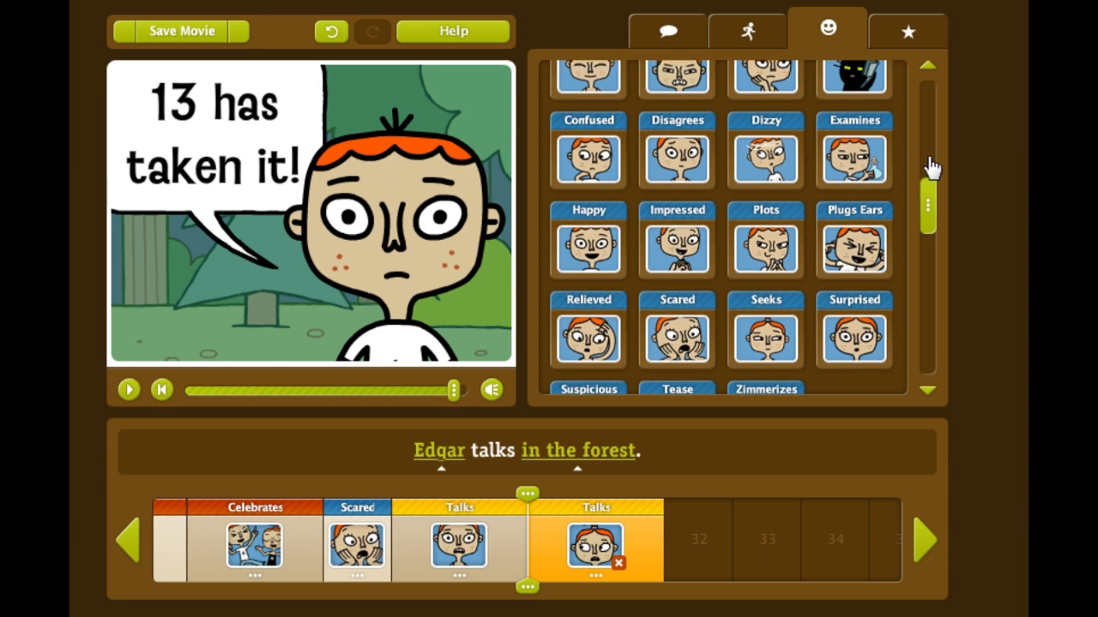
drag(932, 169, 931, 86)
click(693, 127)
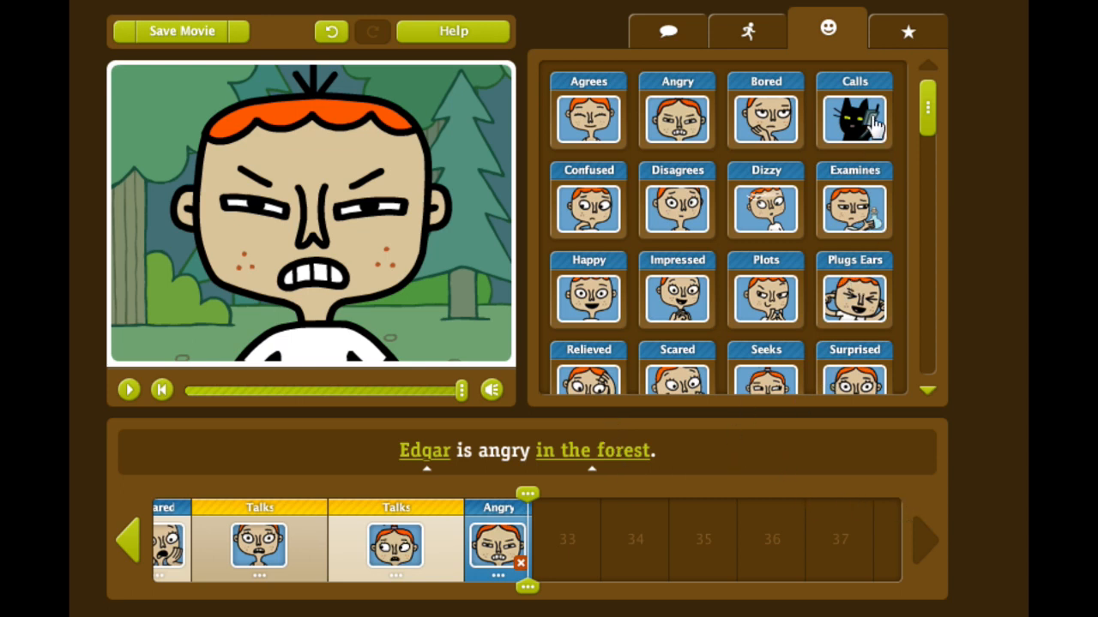
- Add a Talks clip after the Angry clip with Eva saying "Oh, no! He is good! He hasn't done it!"
click(751, 33)
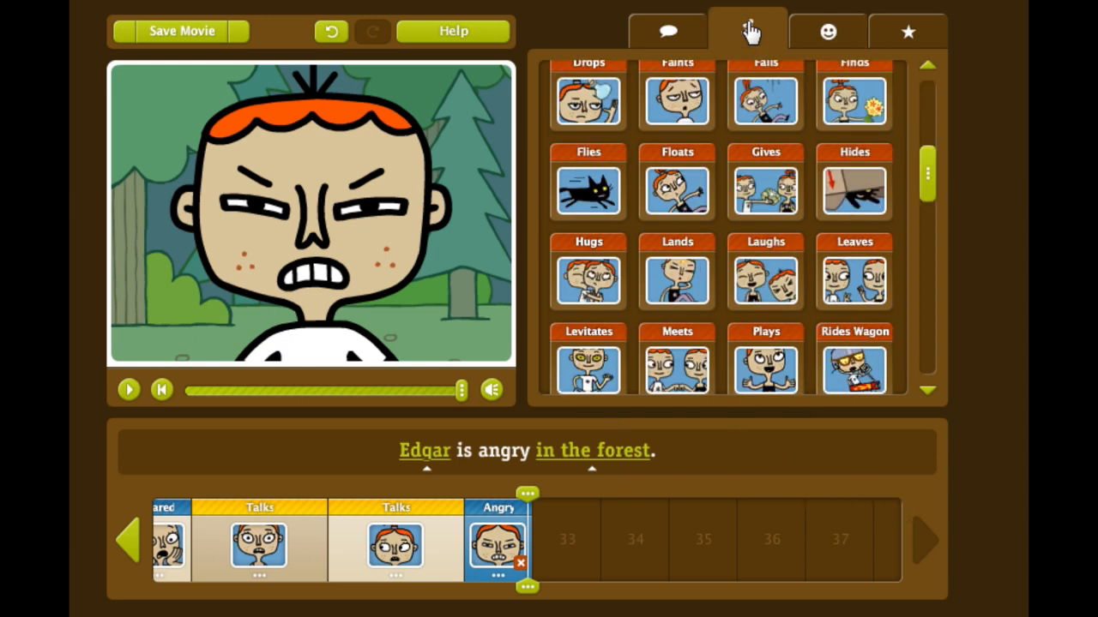
click(667, 34)
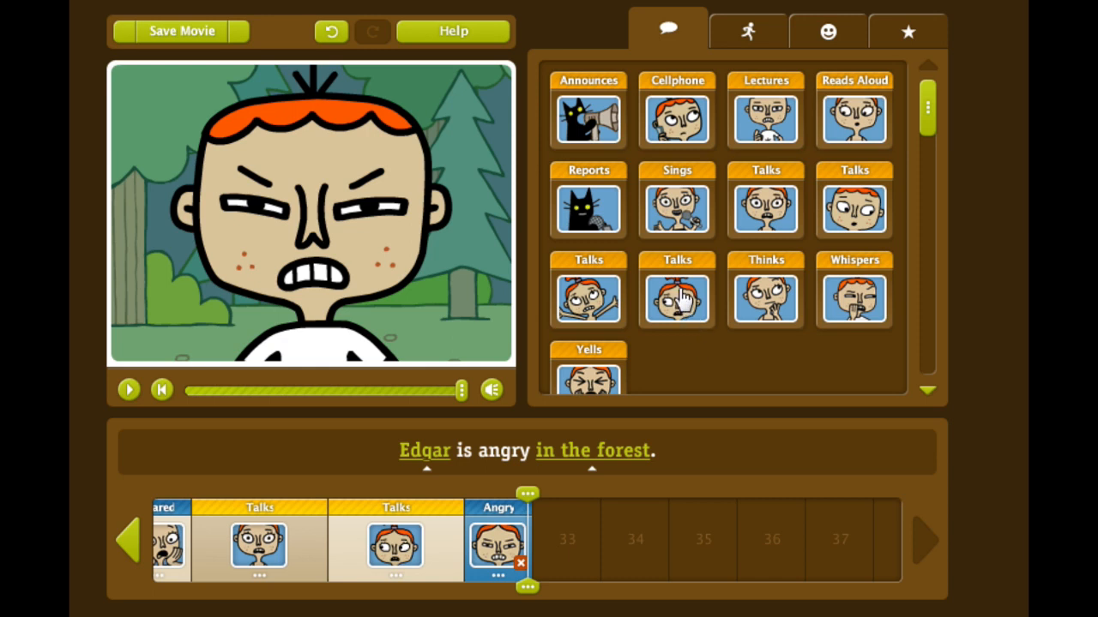
click(776, 218)
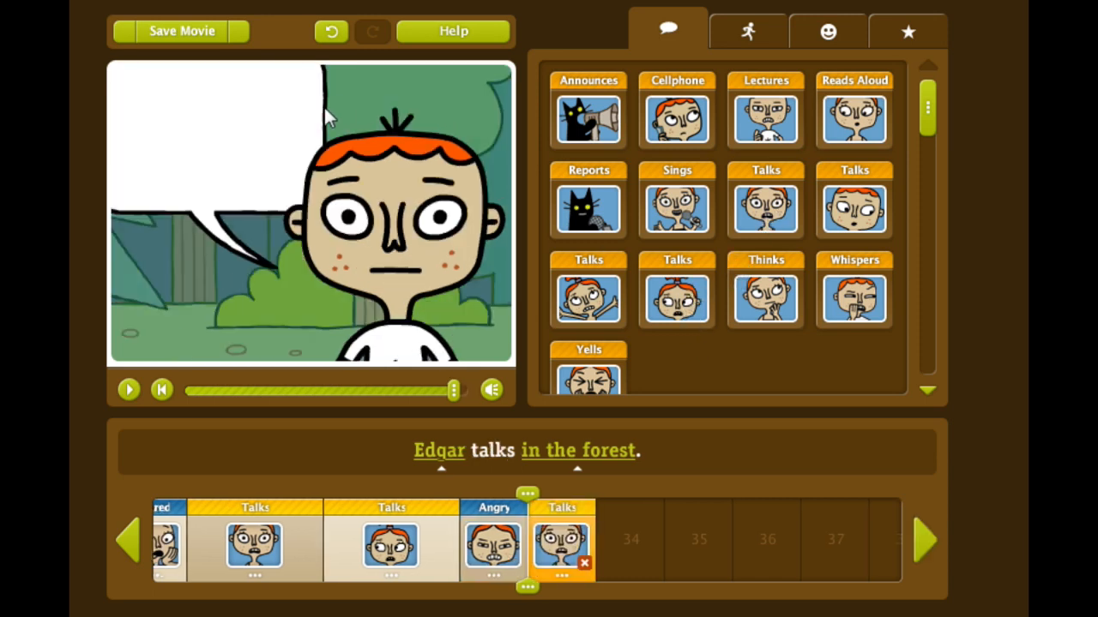
click(443, 468)
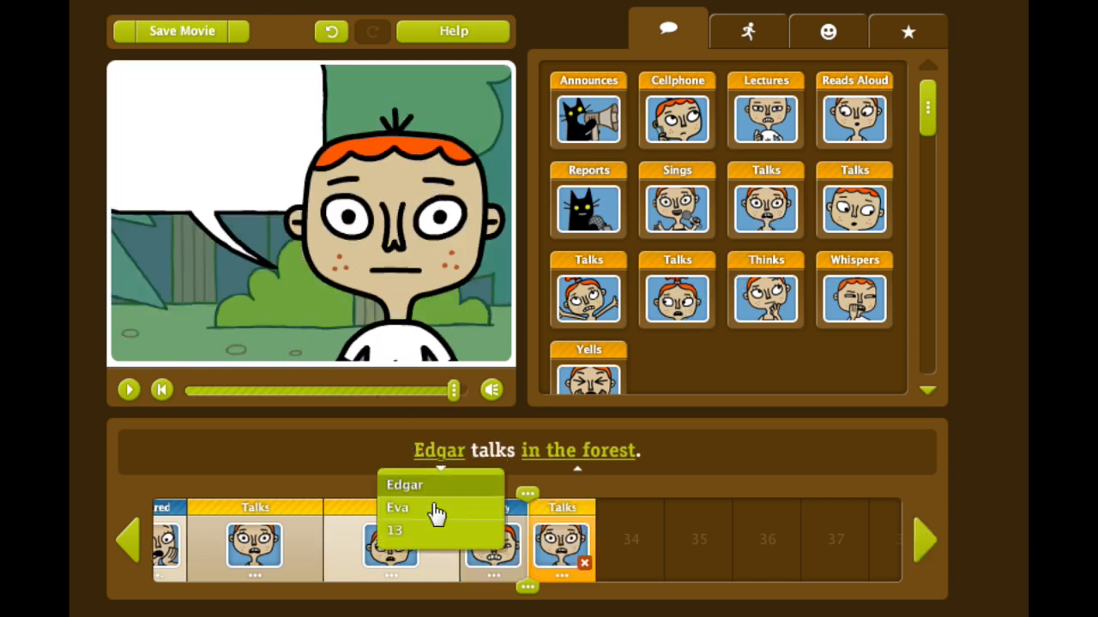
click(422, 513)
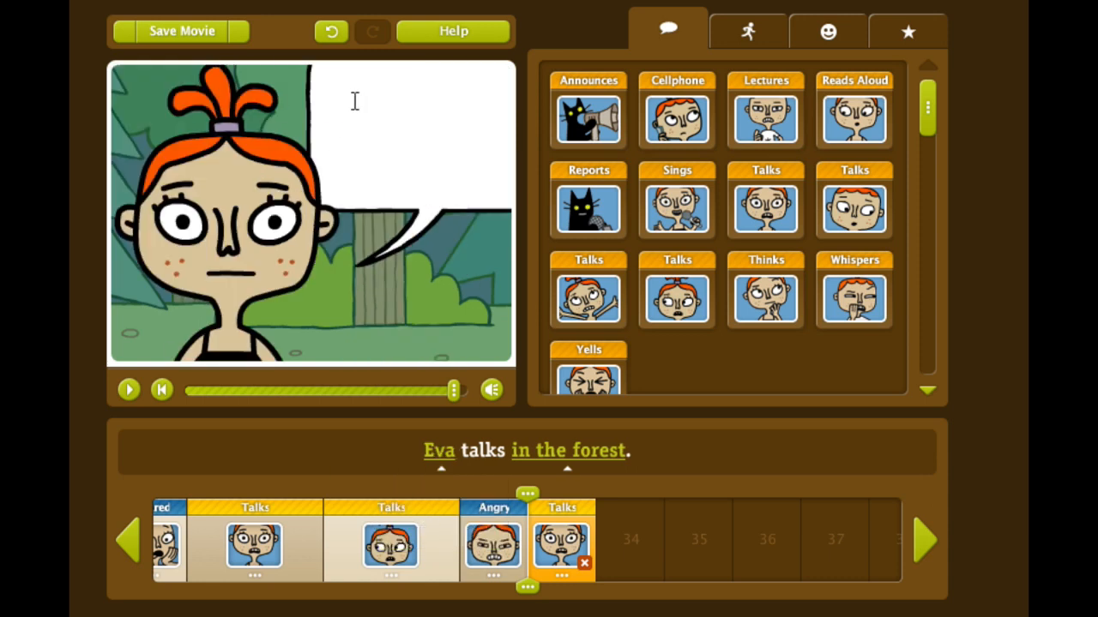
text(Oh, no!)
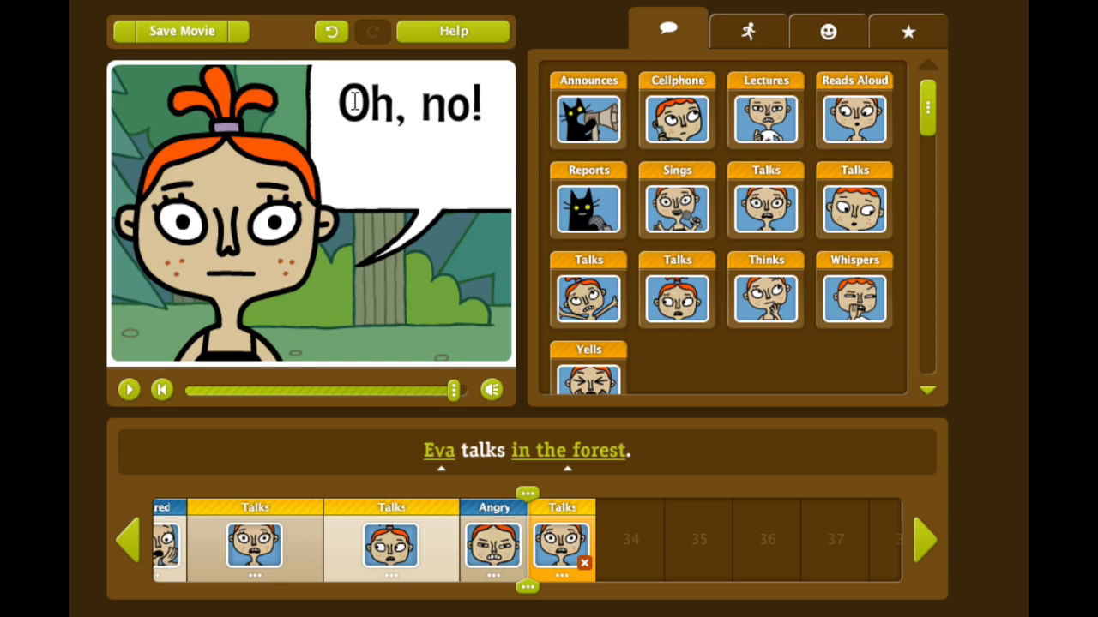
text( He is)
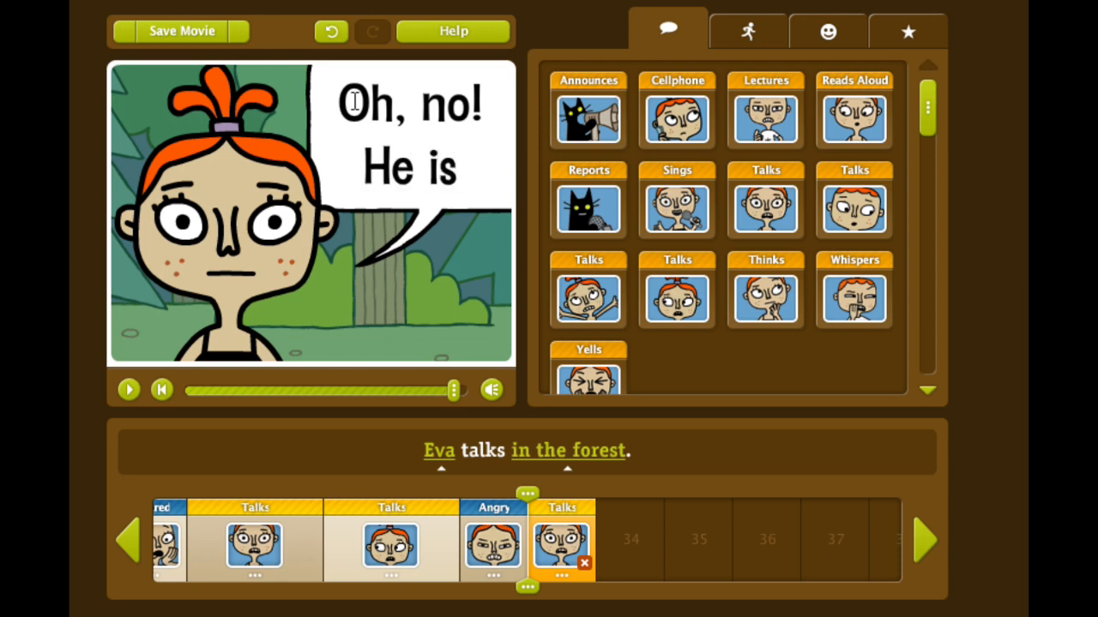
text( good! H)
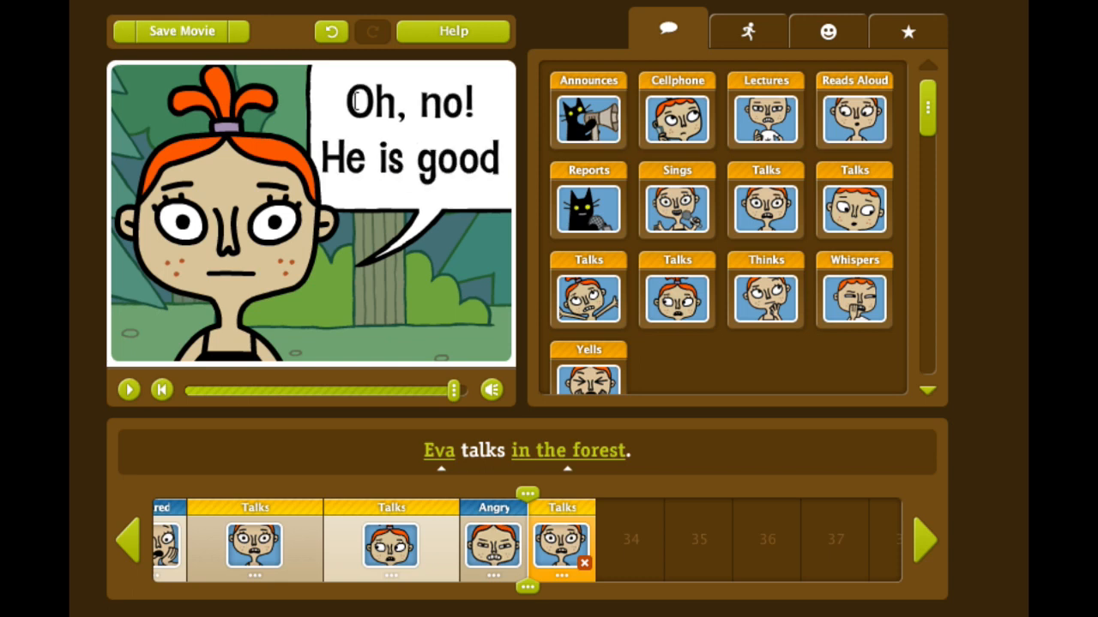
text(sn)
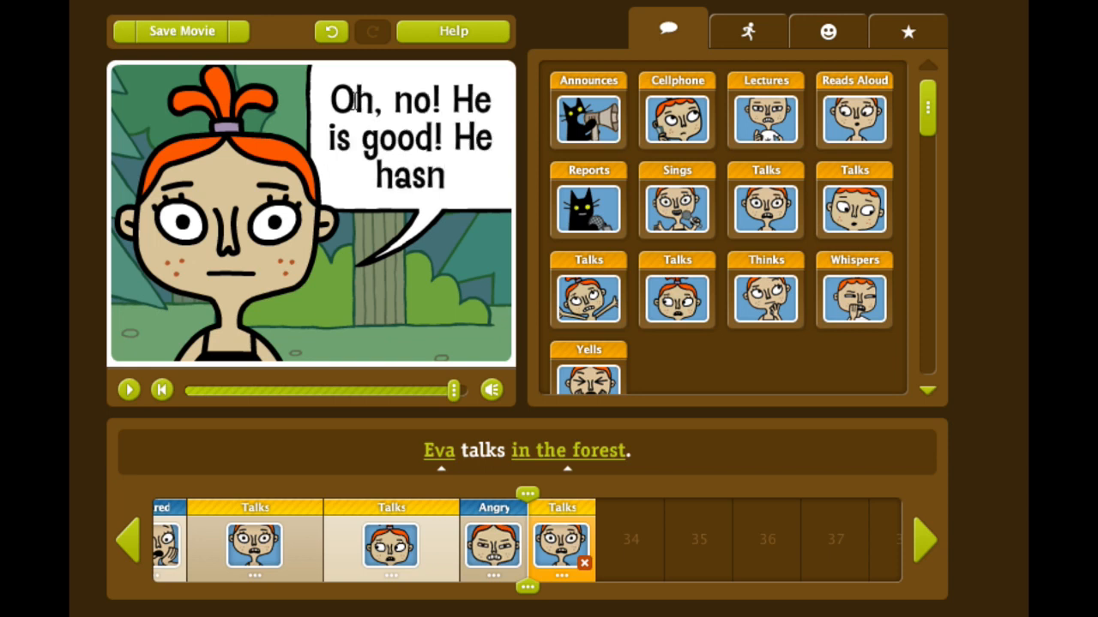
text('t done u)
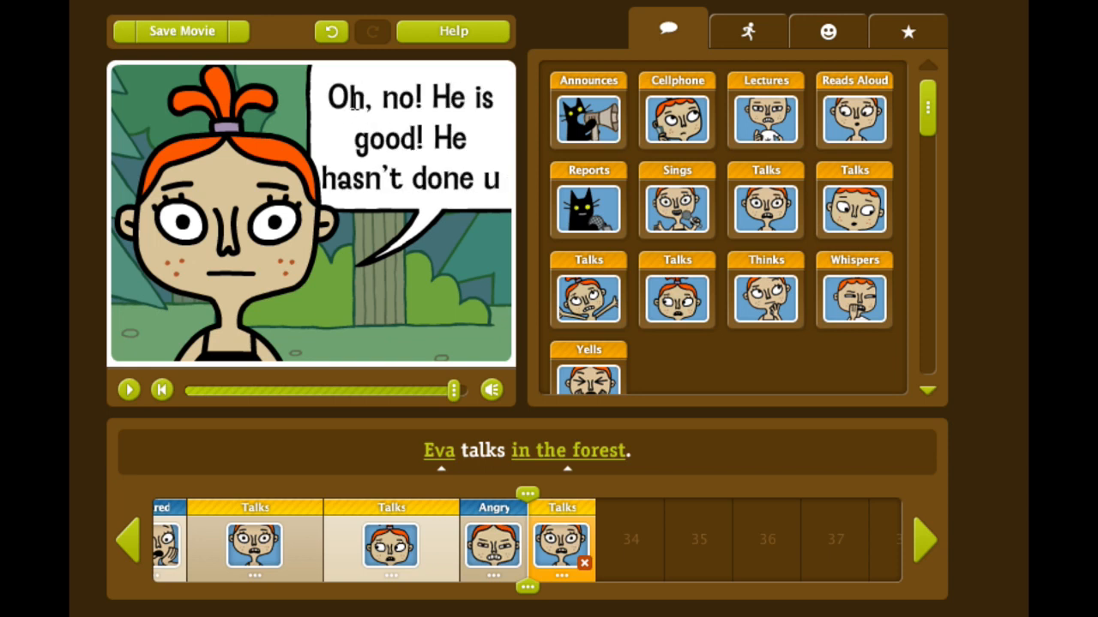
key(BackSpace)
text(it!)
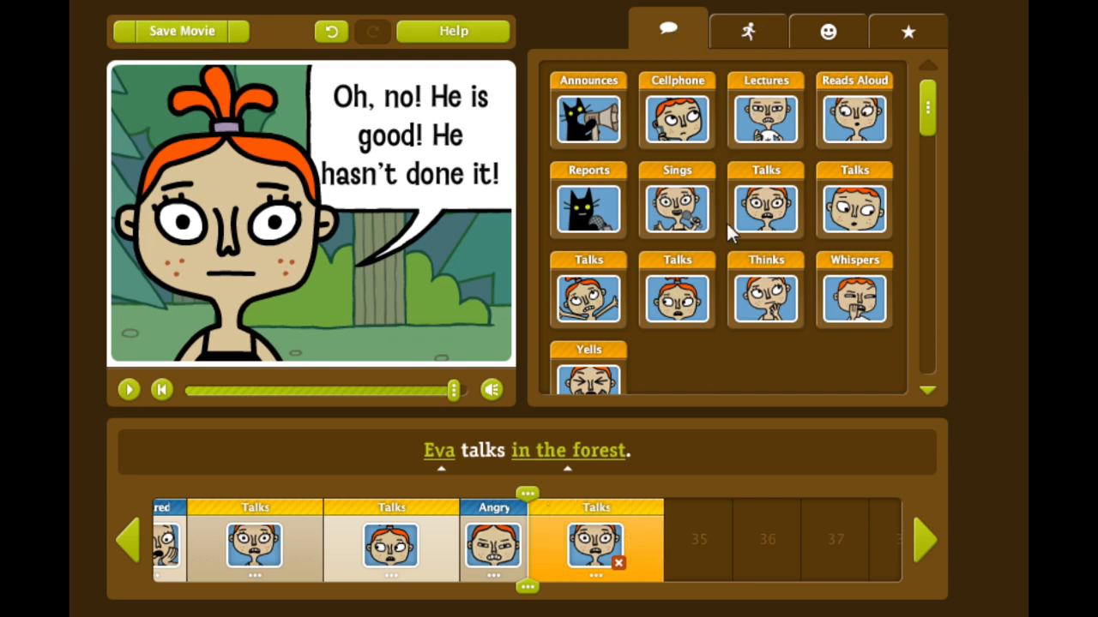
- Add another Talks clip at the end with Edgar saying "Yes, he has! Look!"
click(655, 321)
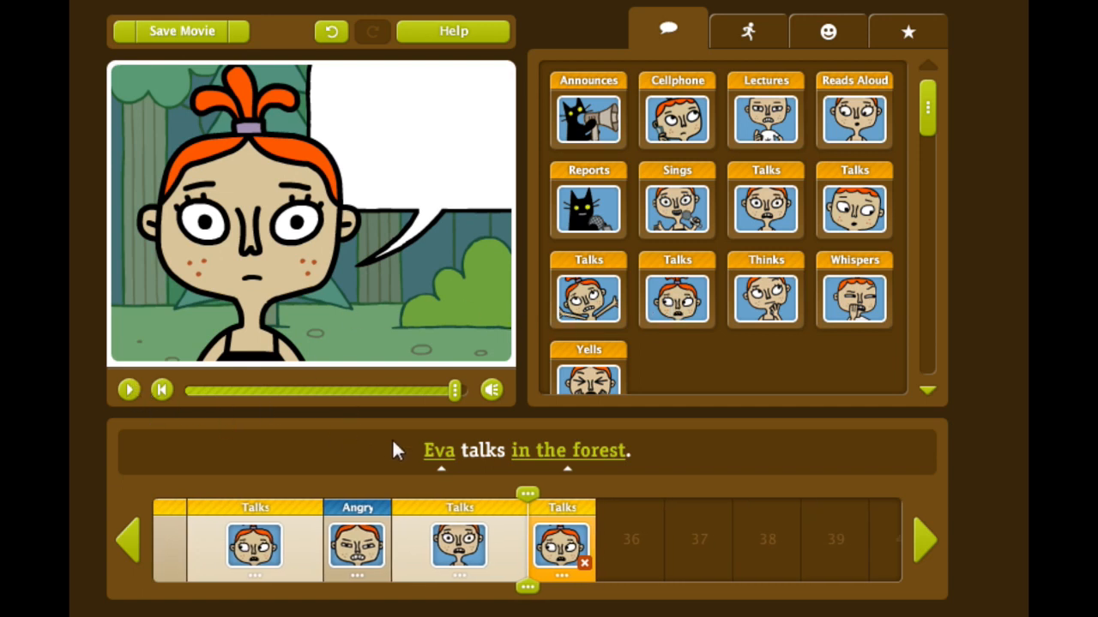
click(439, 457)
click(426, 484)
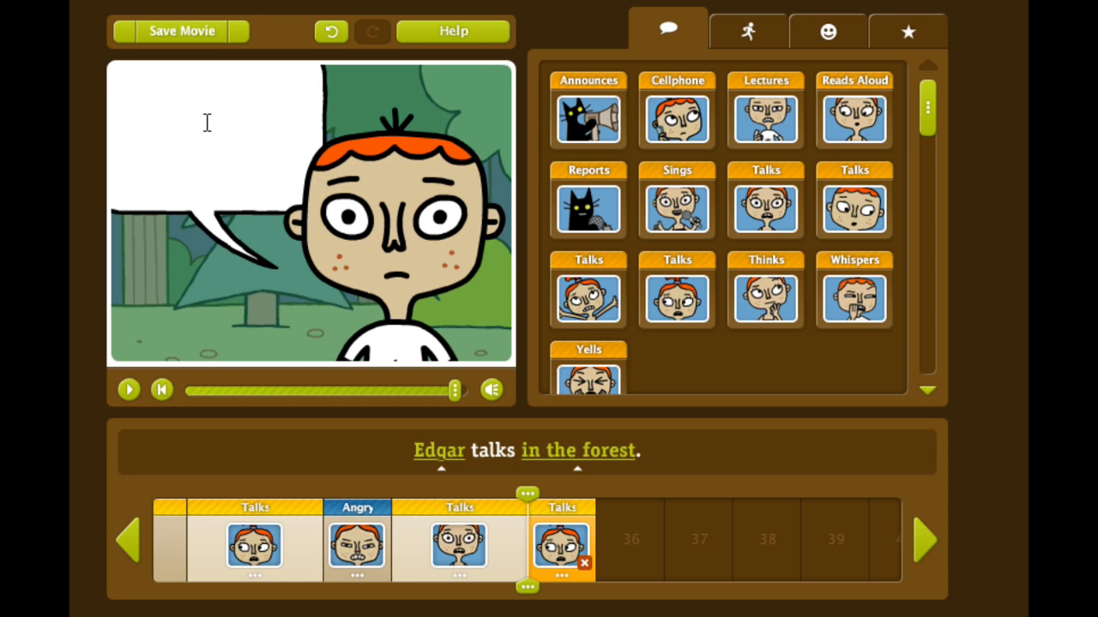
text(Yes, he has! Look!)
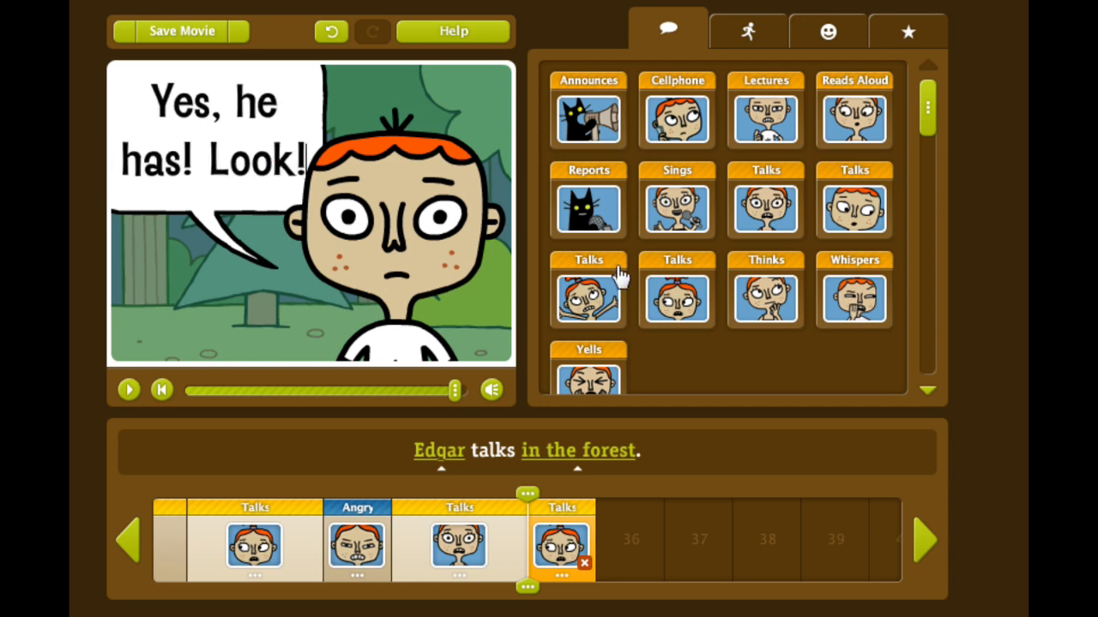
- Add a Flies clip with 13 as the character, set the held object to a mystery box, and preview it
click(747, 32)
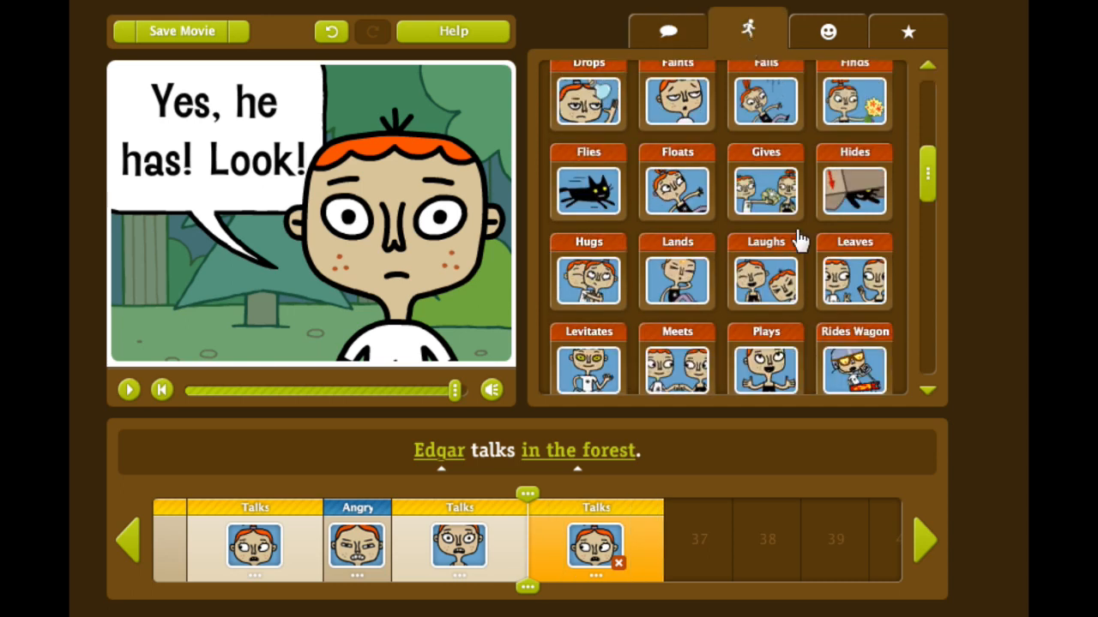
click(582, 185)
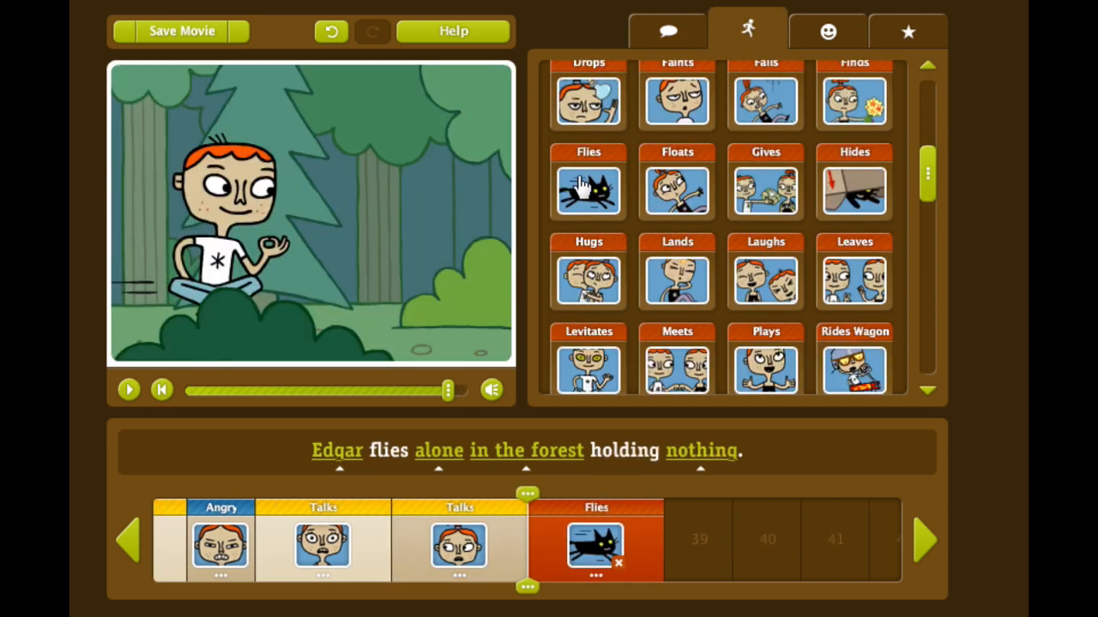
click(342, 473)
click(307, 535)
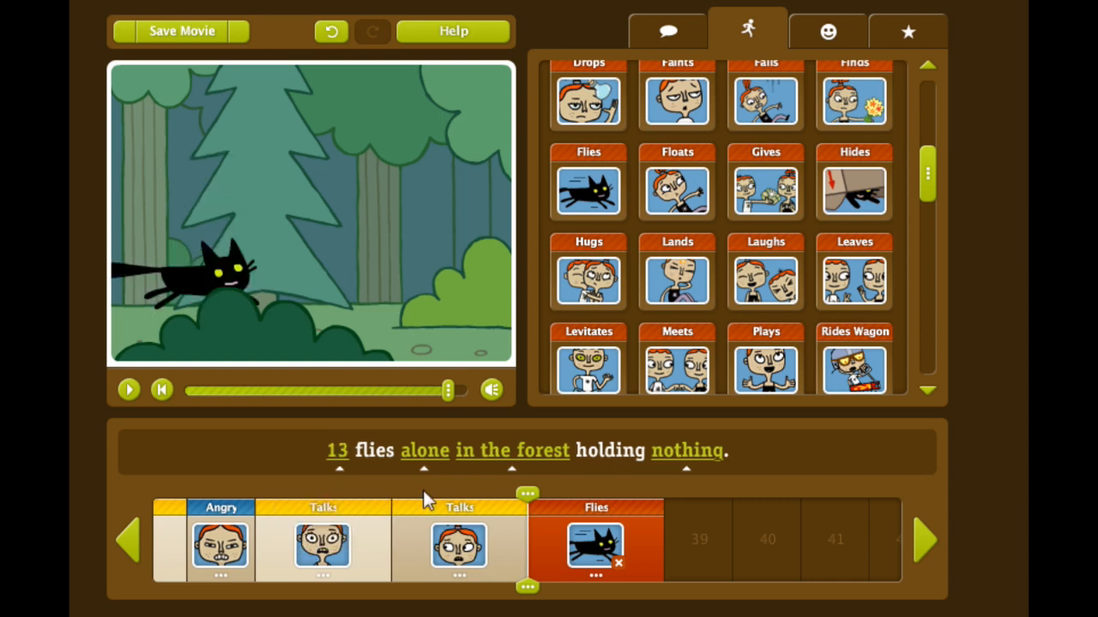
click(691, 454)
click(668, 463)
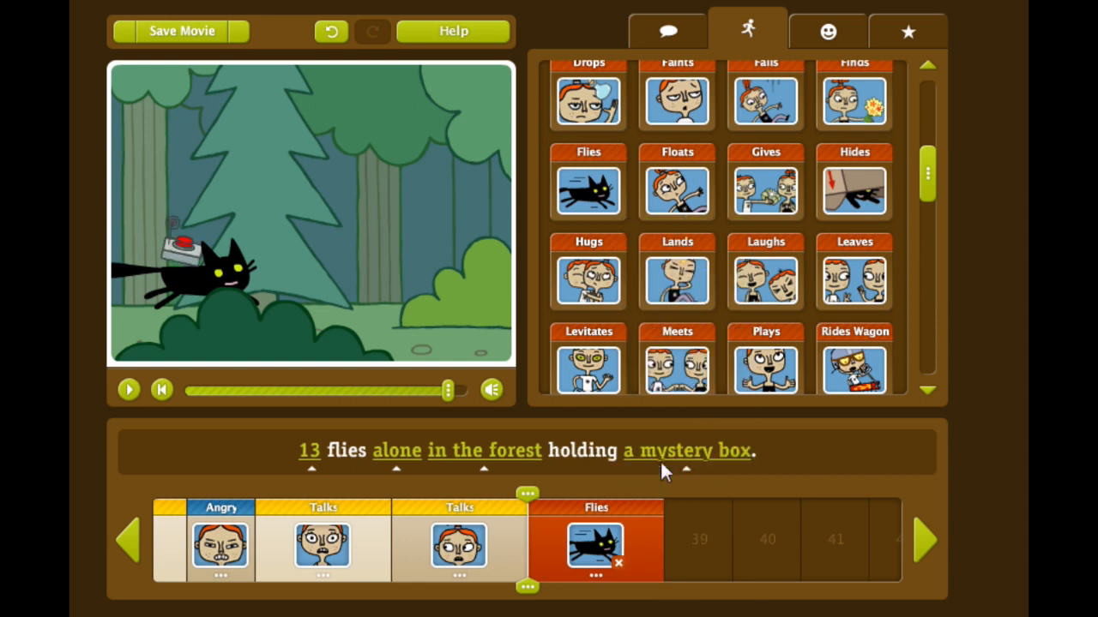
click(128, 391)
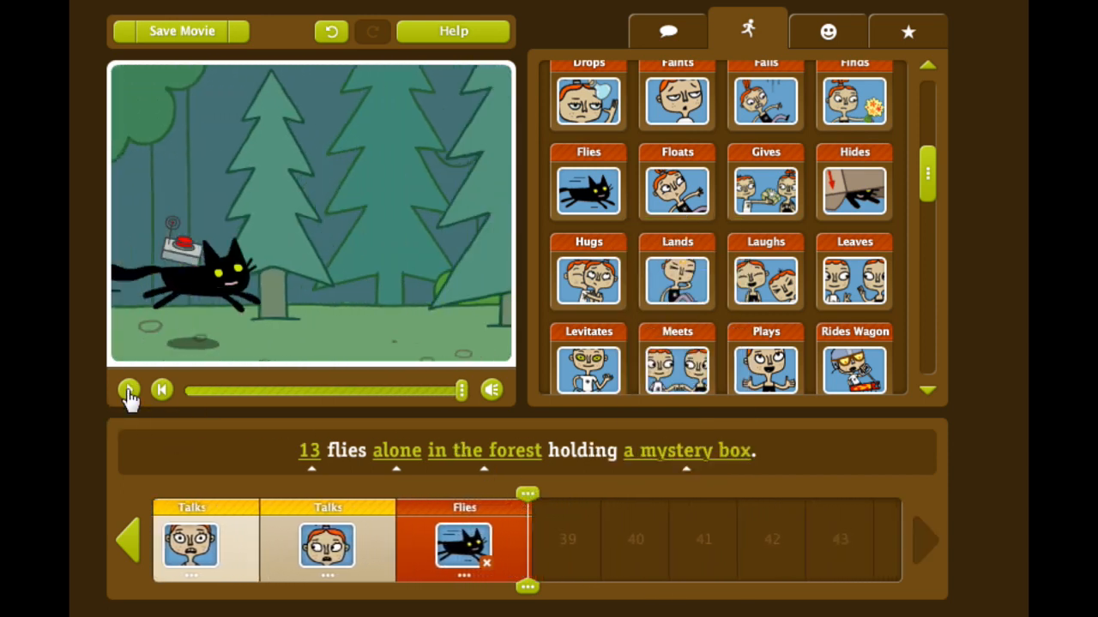
- Add a Yells clip after the Flies clip with Edgar yelling "13, stop!!!"
click(668, 31)
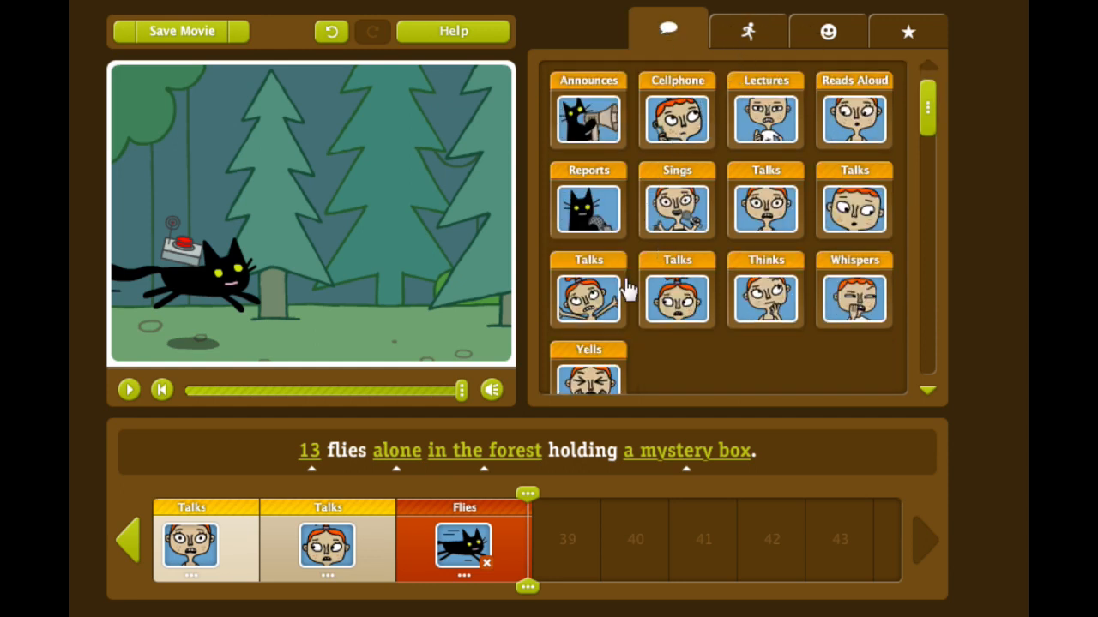
click(577, 380)
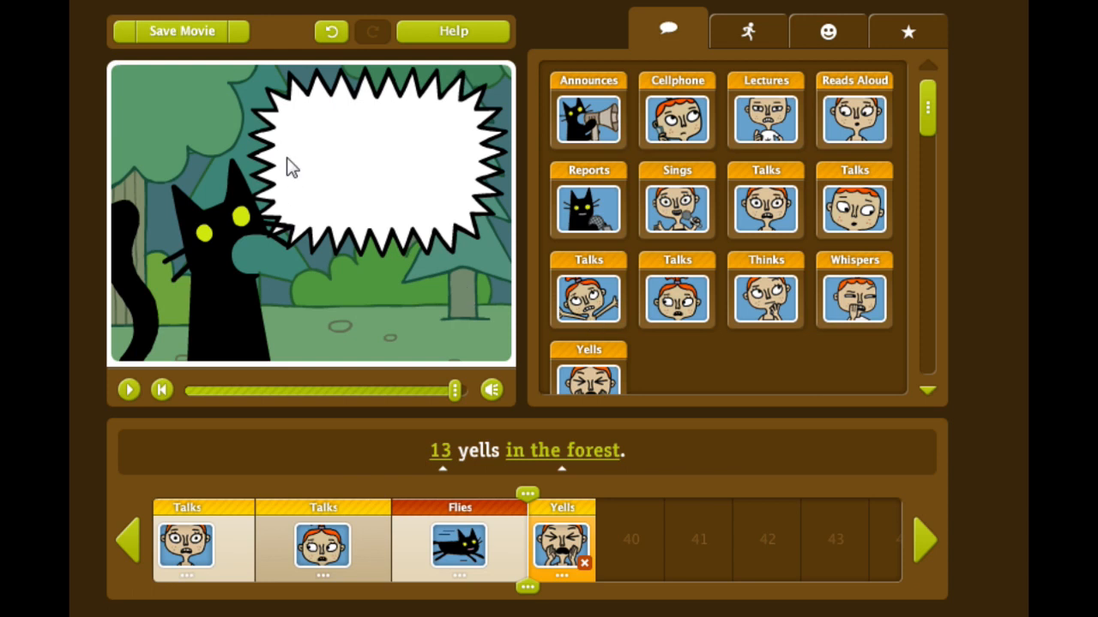
click(440, 462)
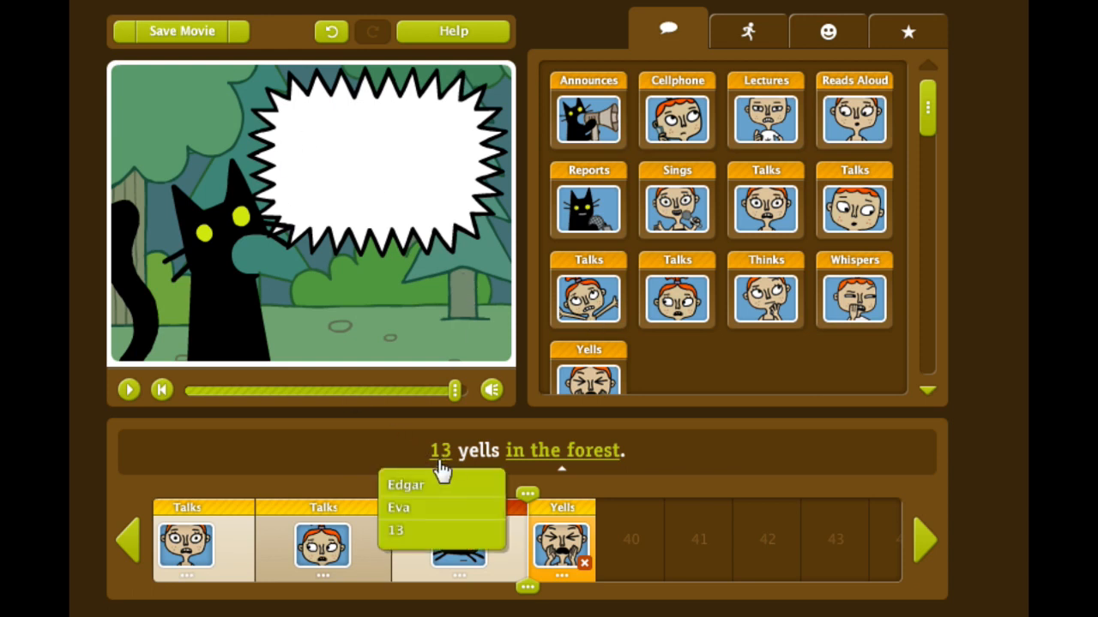
click(415, 484)
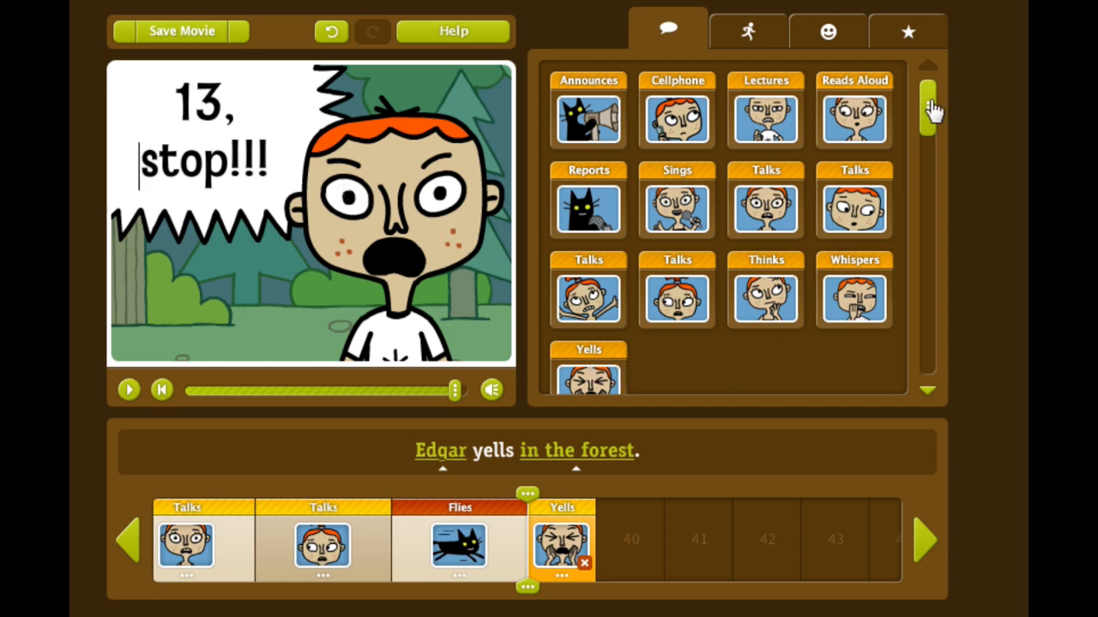
- Add a Chases clip after Edgar's yell with Edgar chasing 13, set the held object to a mystery box, and preview it
click(764, 35)
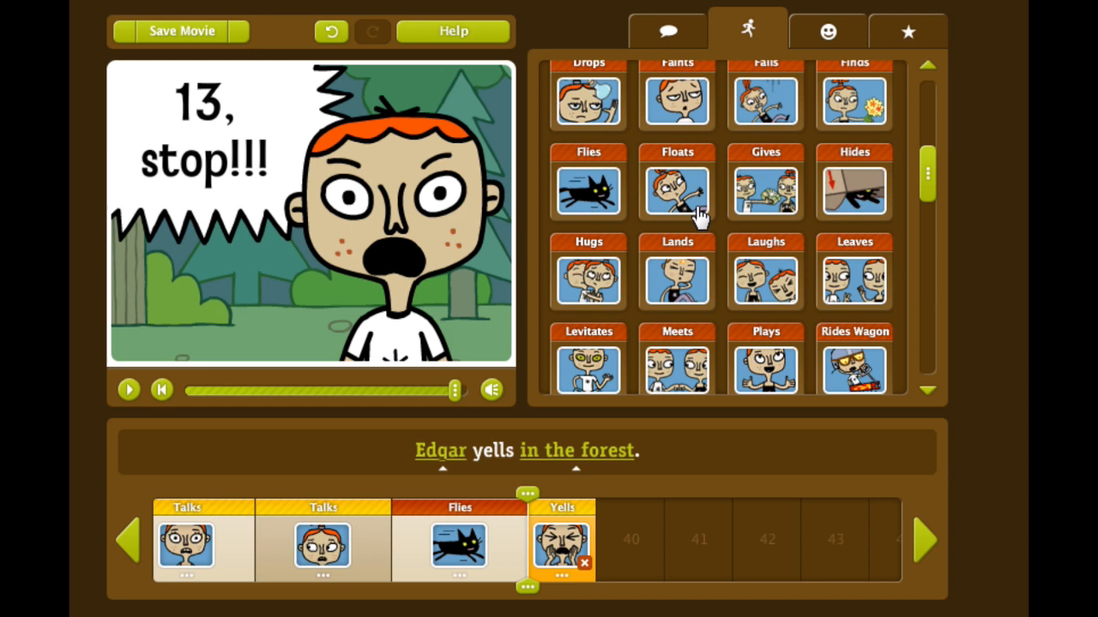
drag(934, 191, 933, 99)
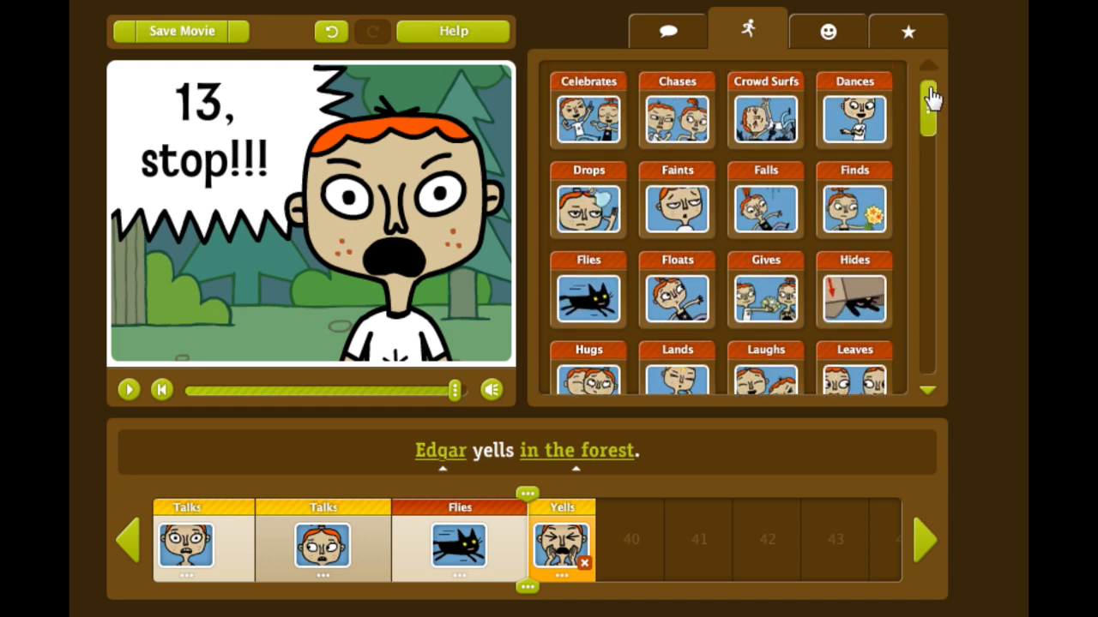
click(677, 120)
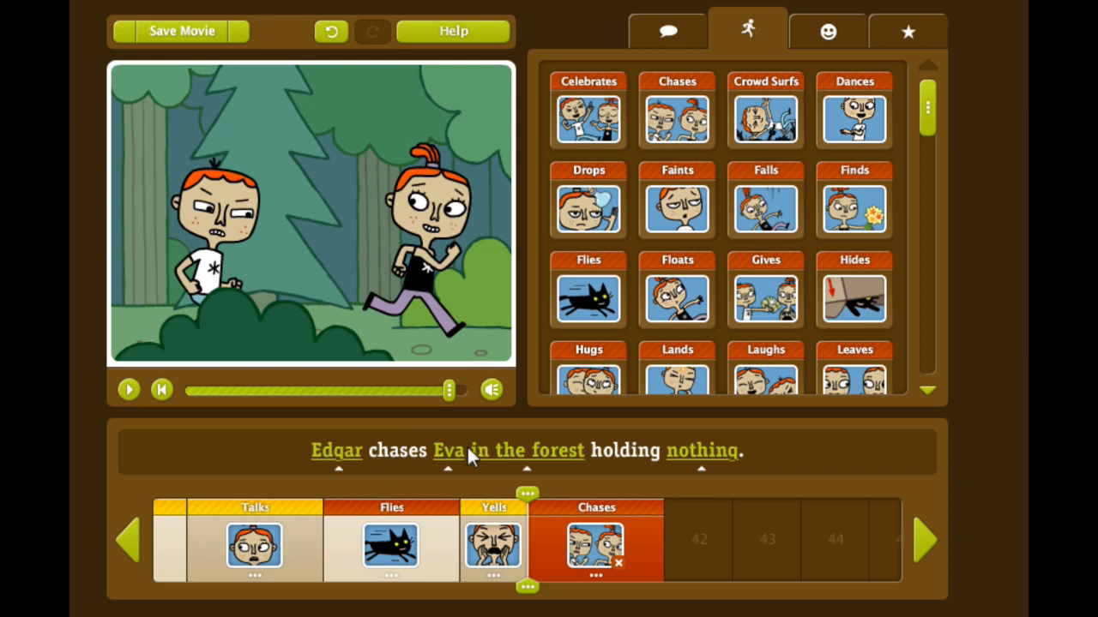
click(448, 468)
click(430, 510)
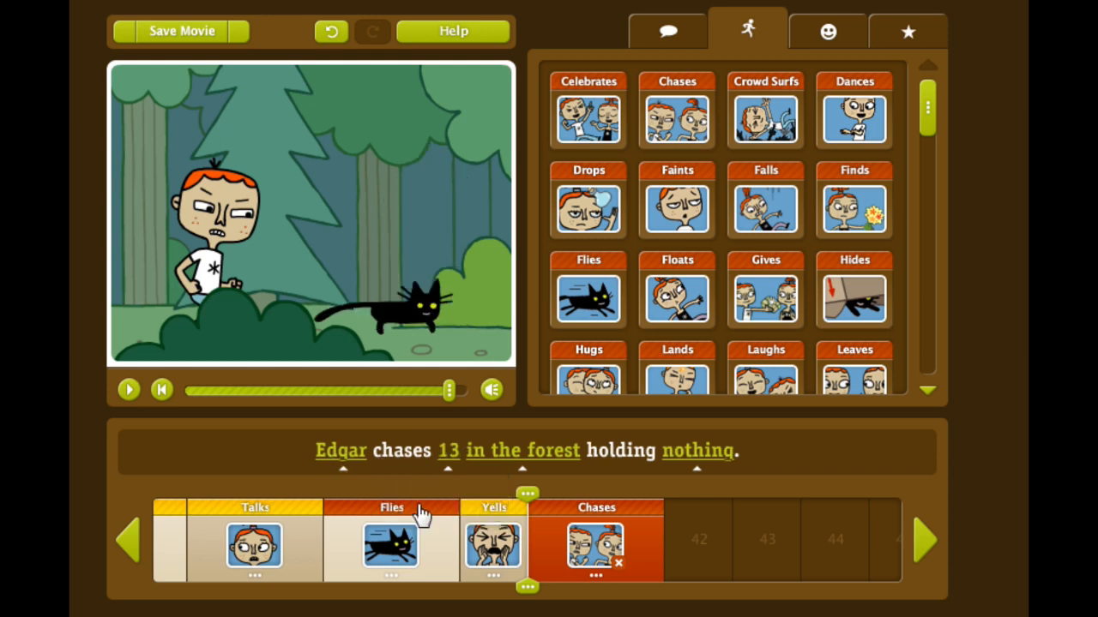
click(706, 463)
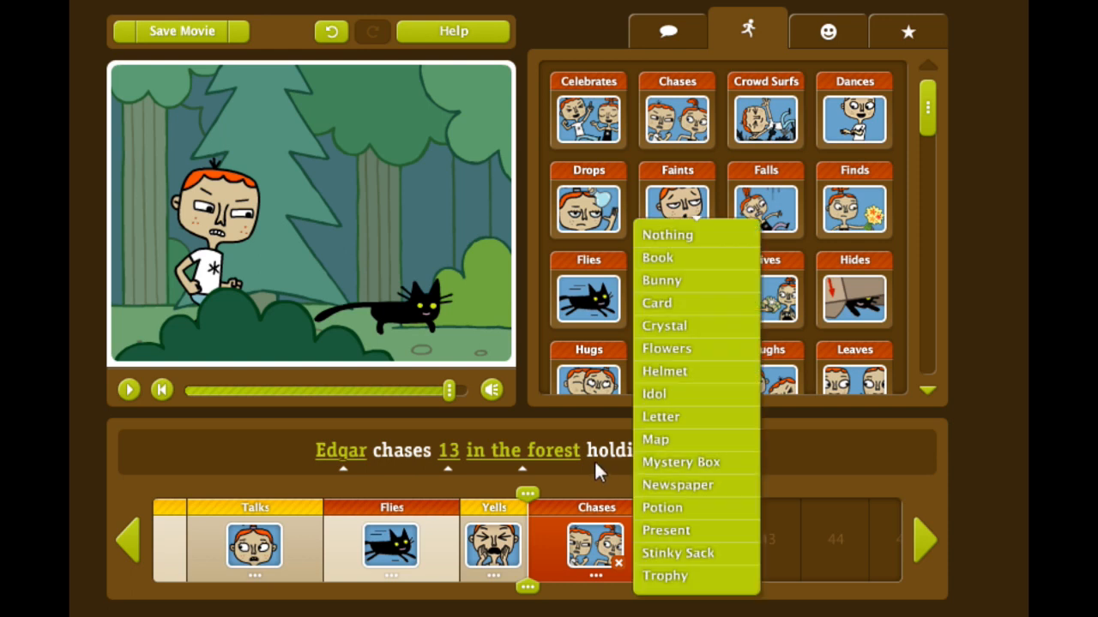
click(713, 463)
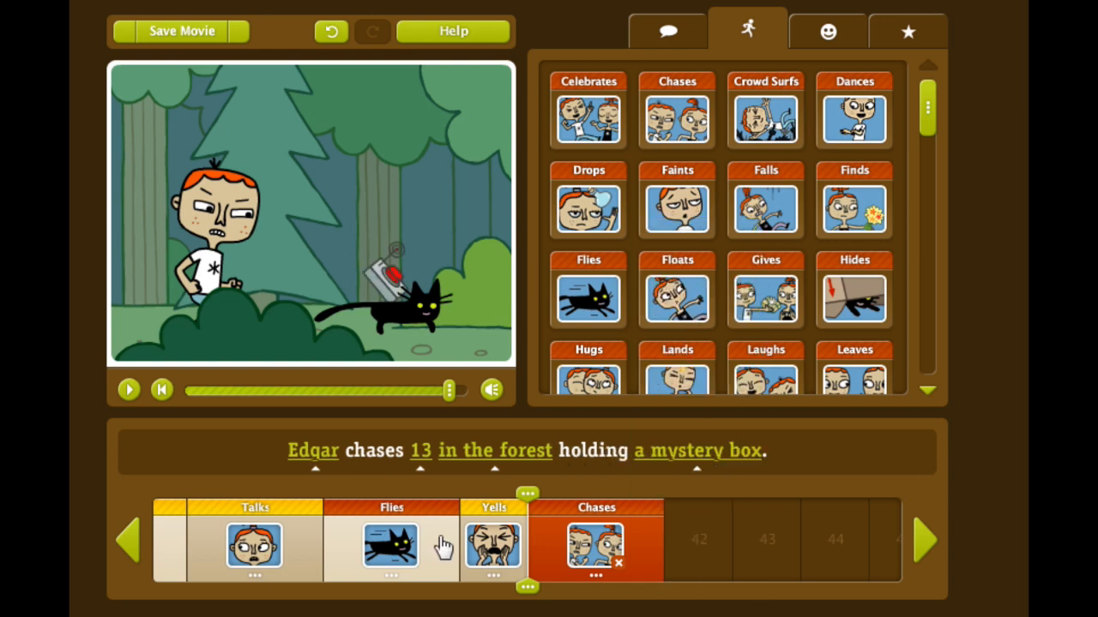
click(129, 392)
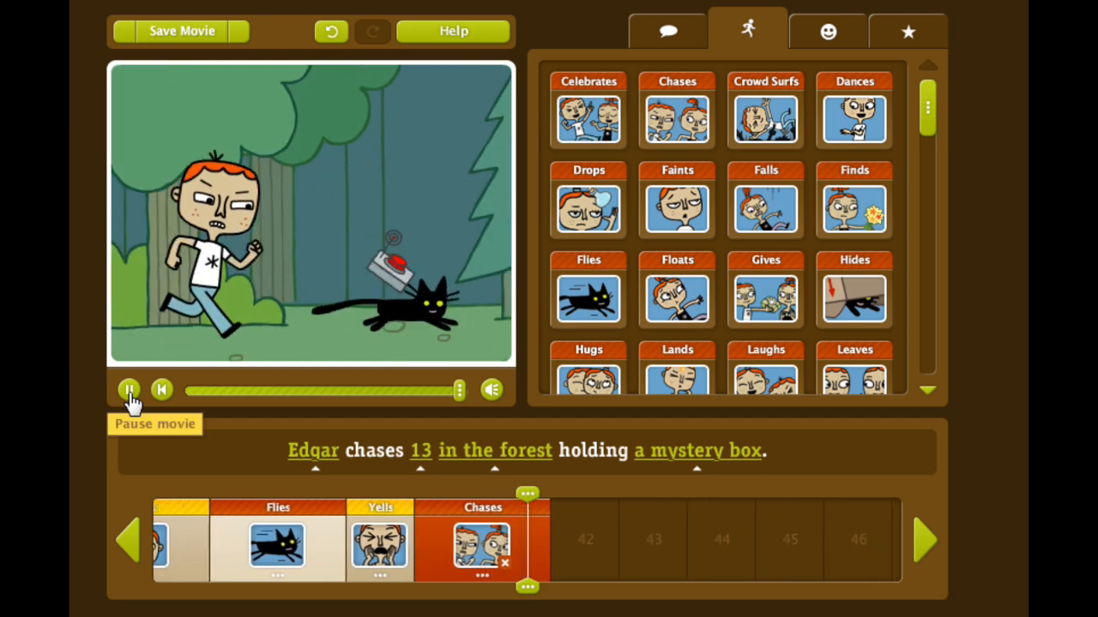
- Add a Yells clip after the Chases clip with Edgar yelling "Why have you taken my present?"
click(666, 34)
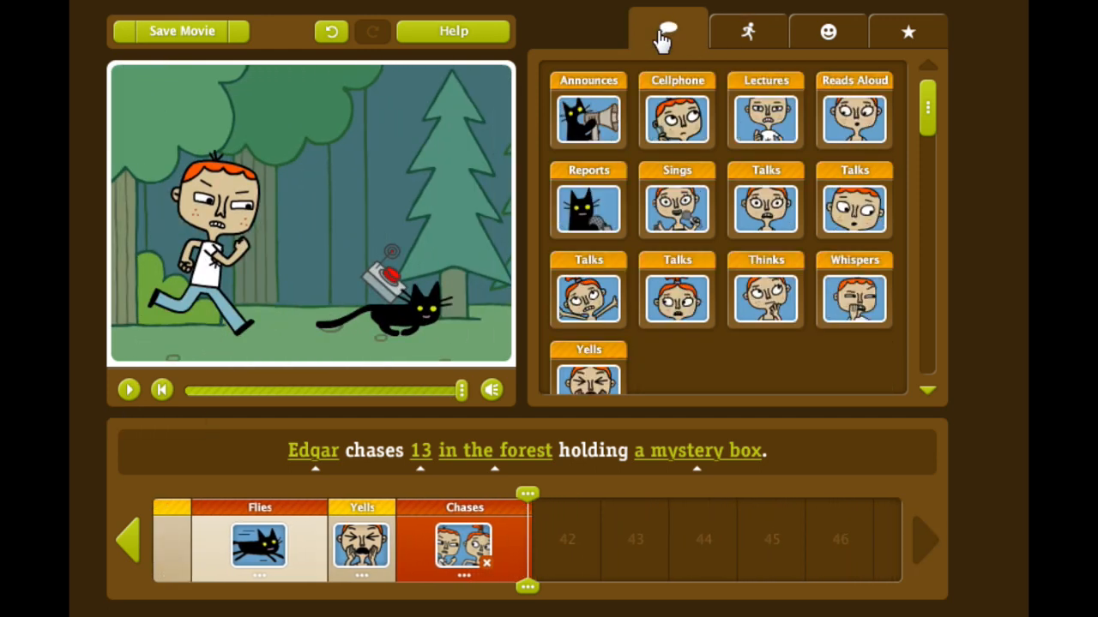
click(589, 376)
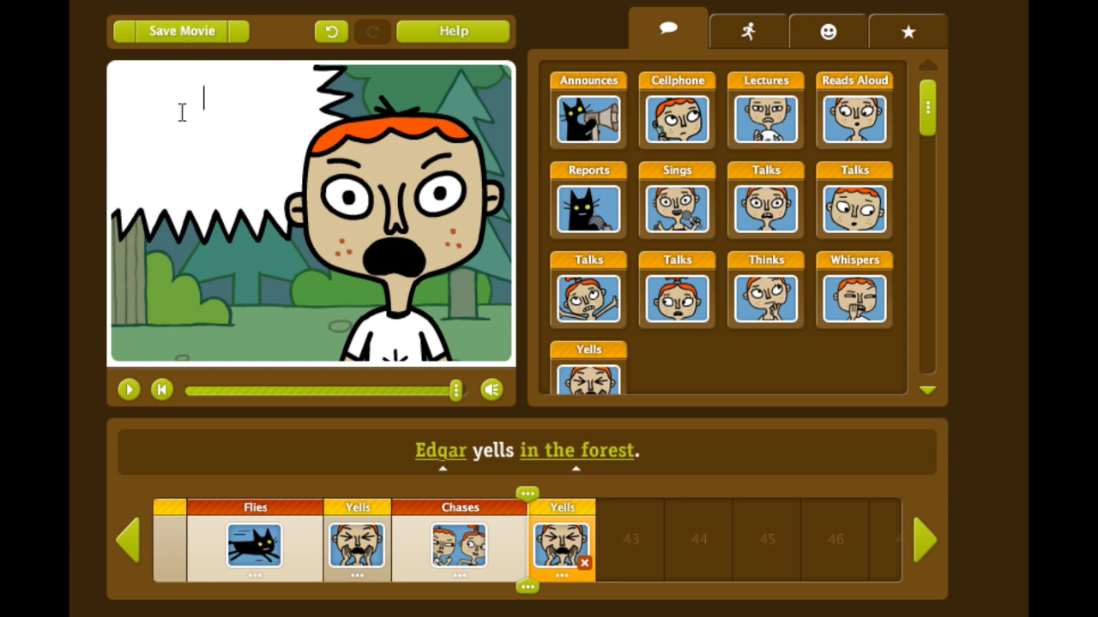
text(Why have you taken my present?)
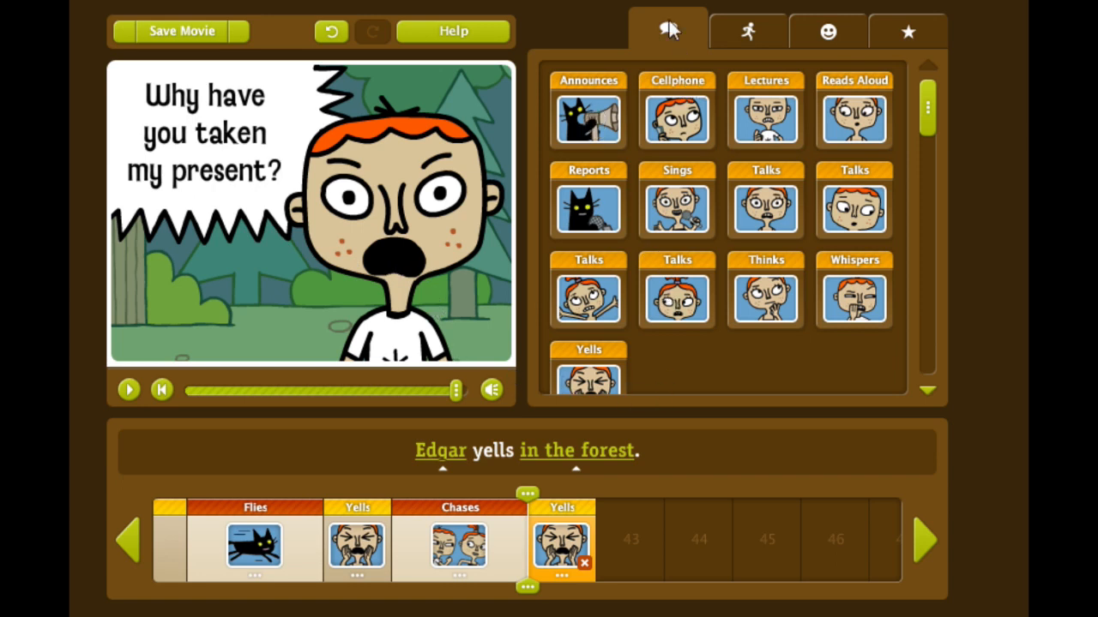
- Add a Confused clip at the end of the movie with 13 as the character
click(826, 36)
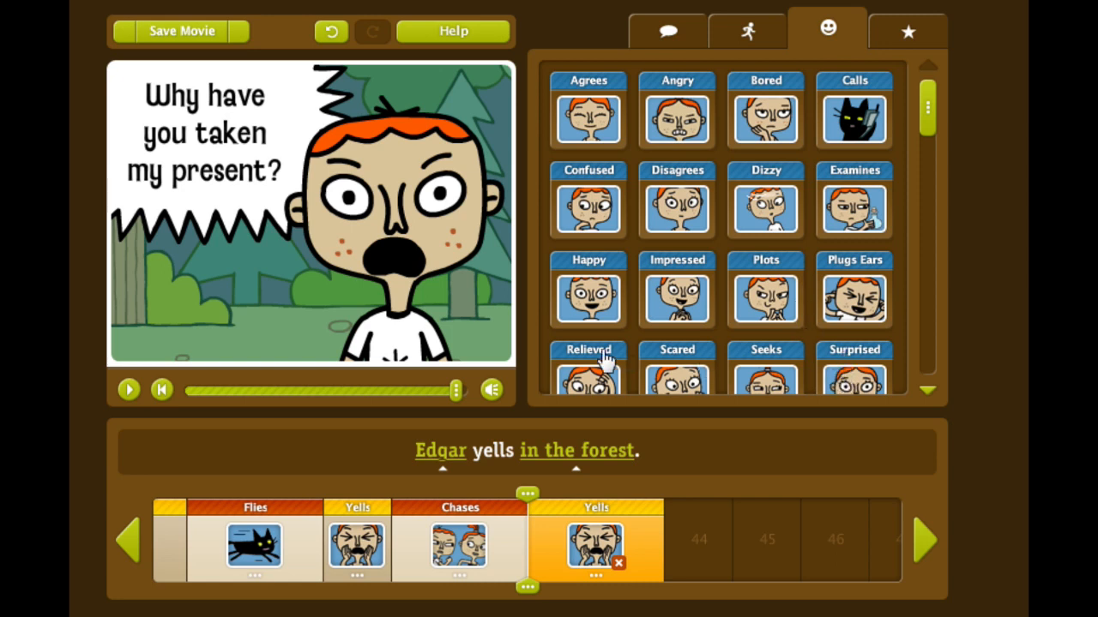
click(592, 200)
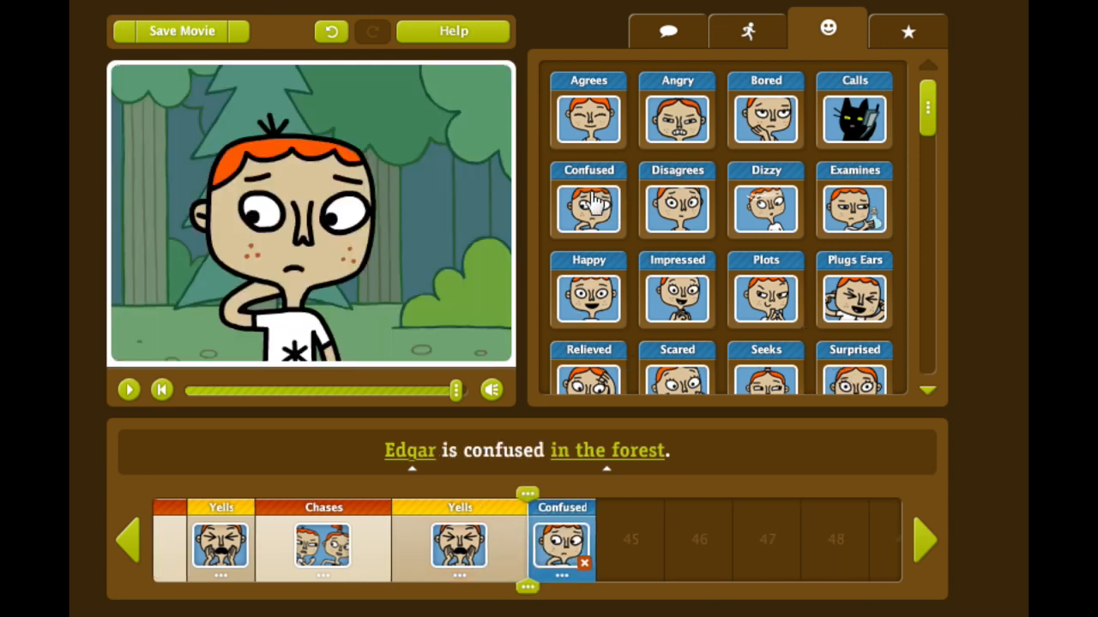
click(405, 458)
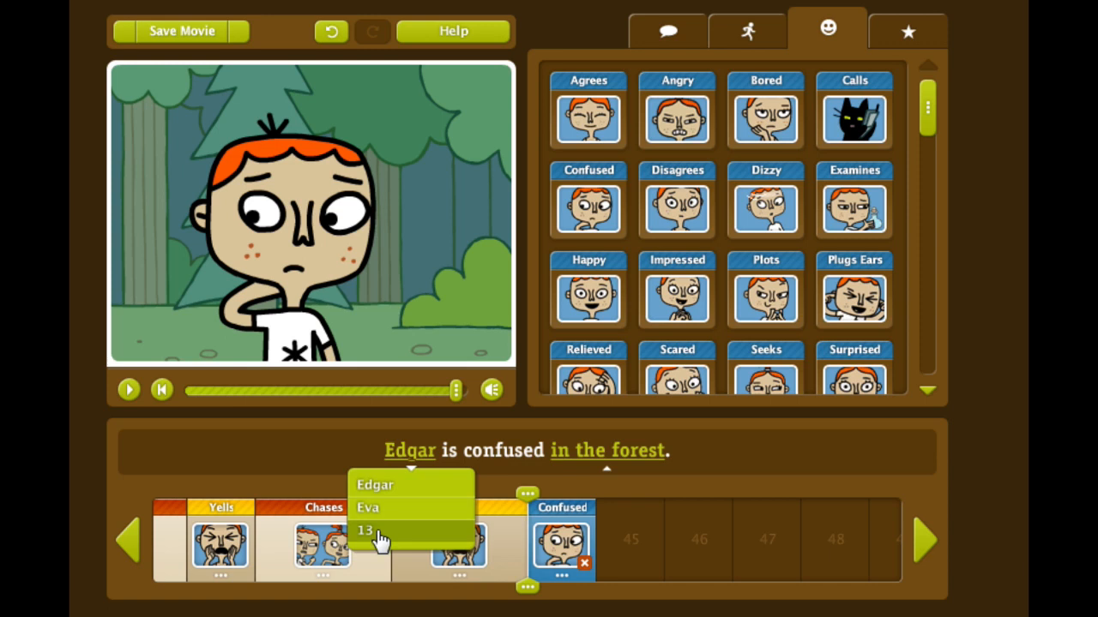
click(380, 529)
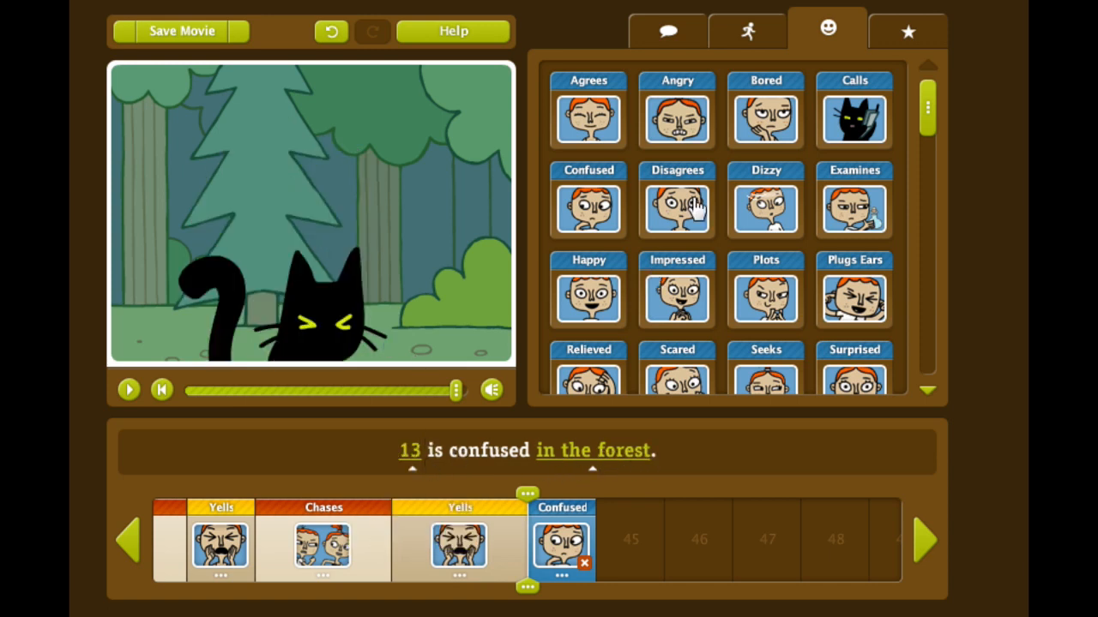
- Add a Talks clip after the Confused clip showing 13 sitting in full view and saying "I just wanted to make magic!"
click(667, 35)
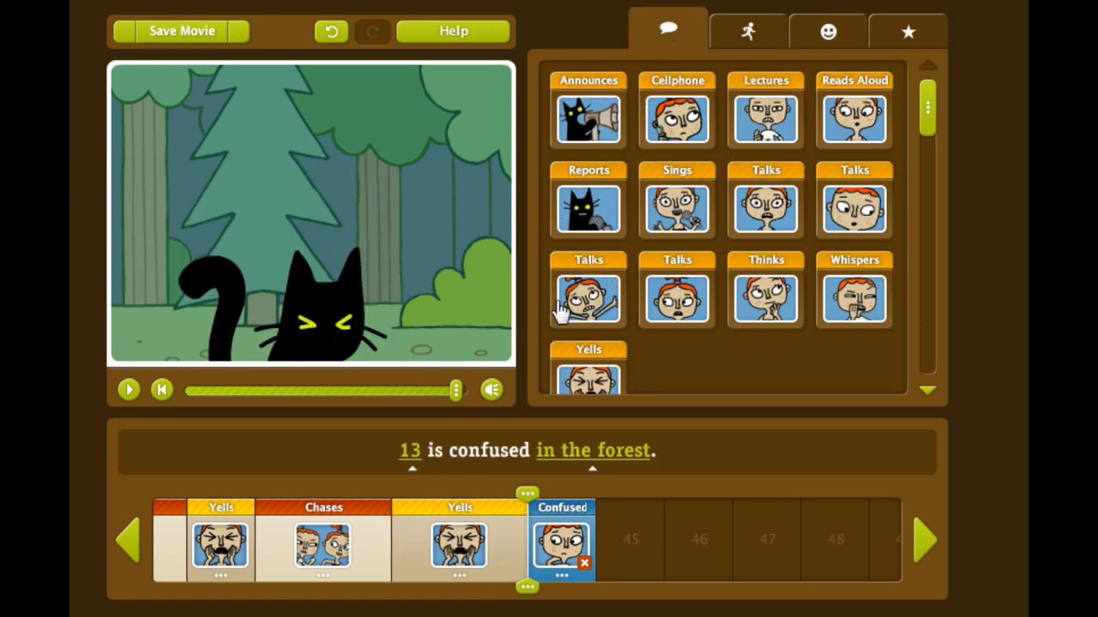
click(684, 295)
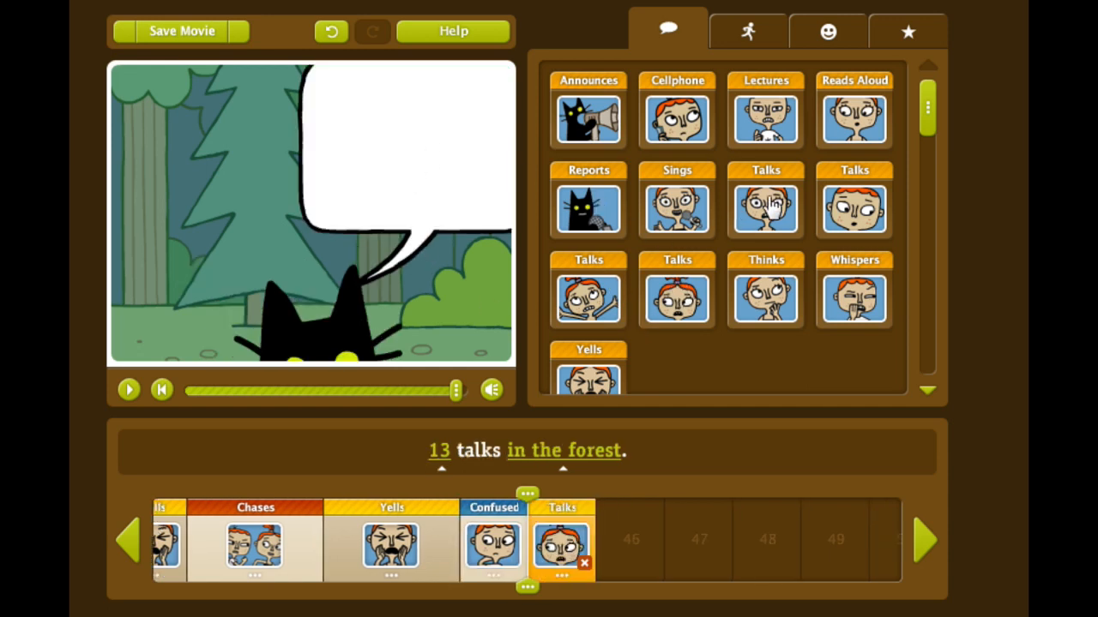
click(583, 565)
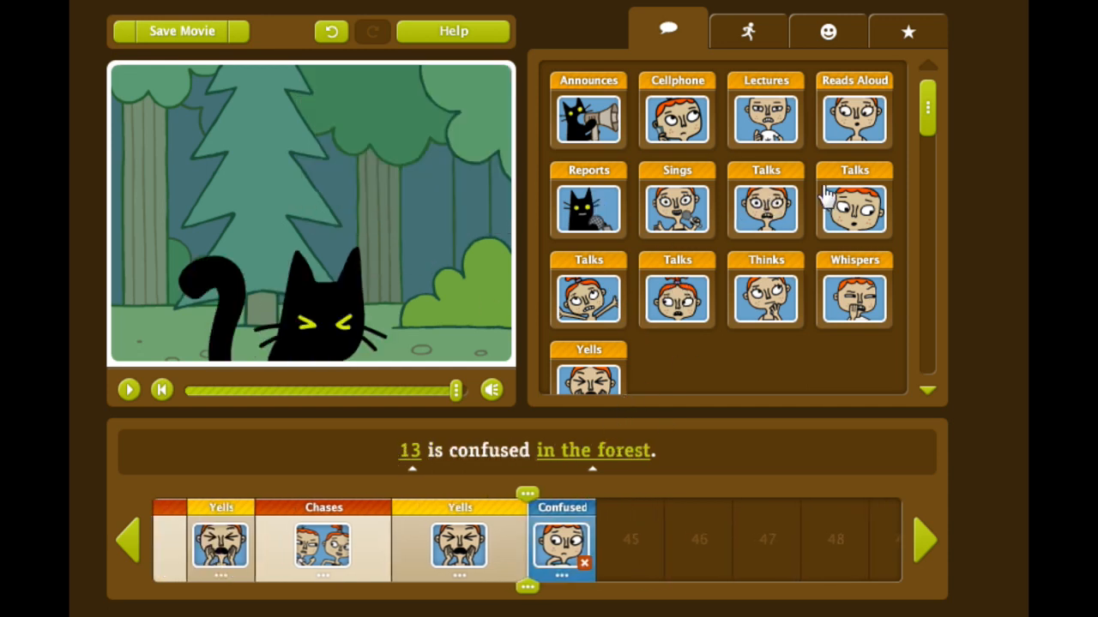
click(767, 208)
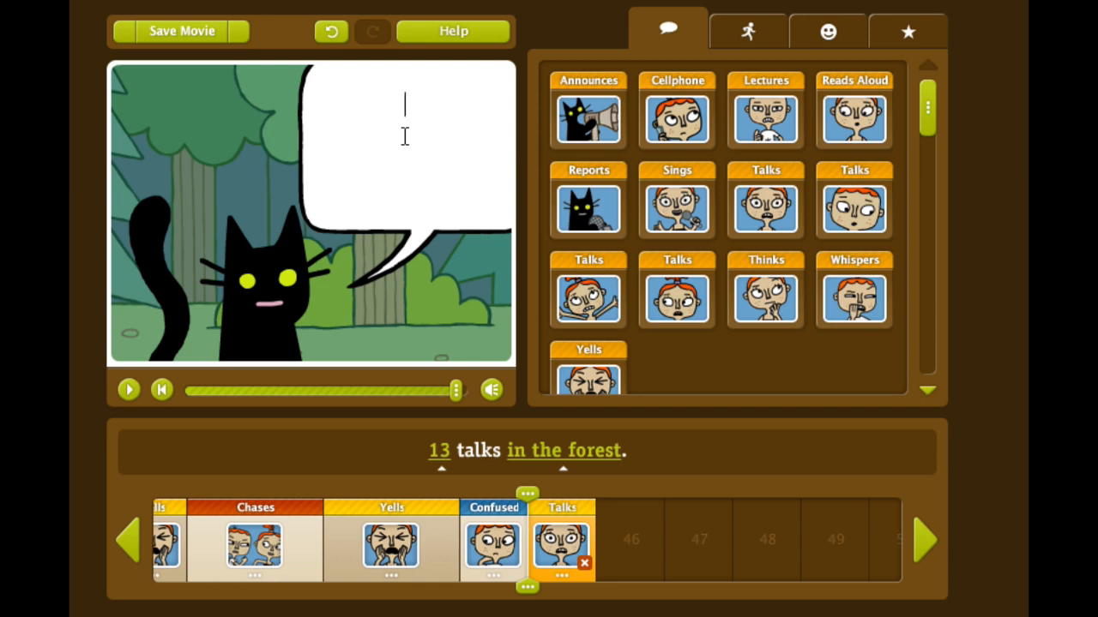
text(I just wanted to make magic!)
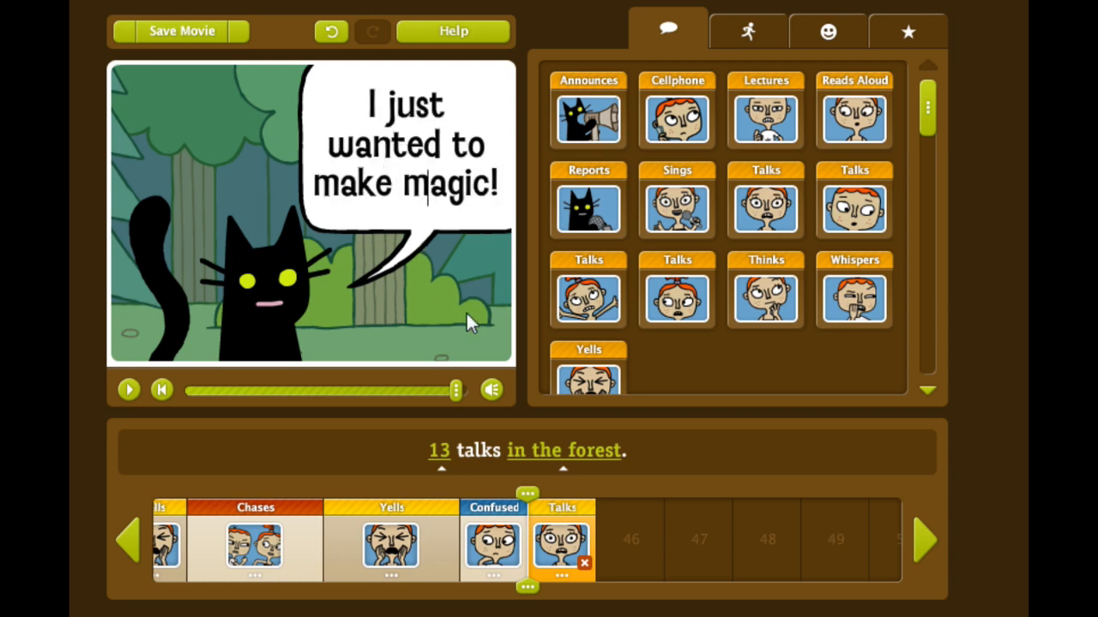
- Add a Gives clip in which 13 gives Eva a mystery box, preview it, and return to the end of the timeline
click(751, 34)
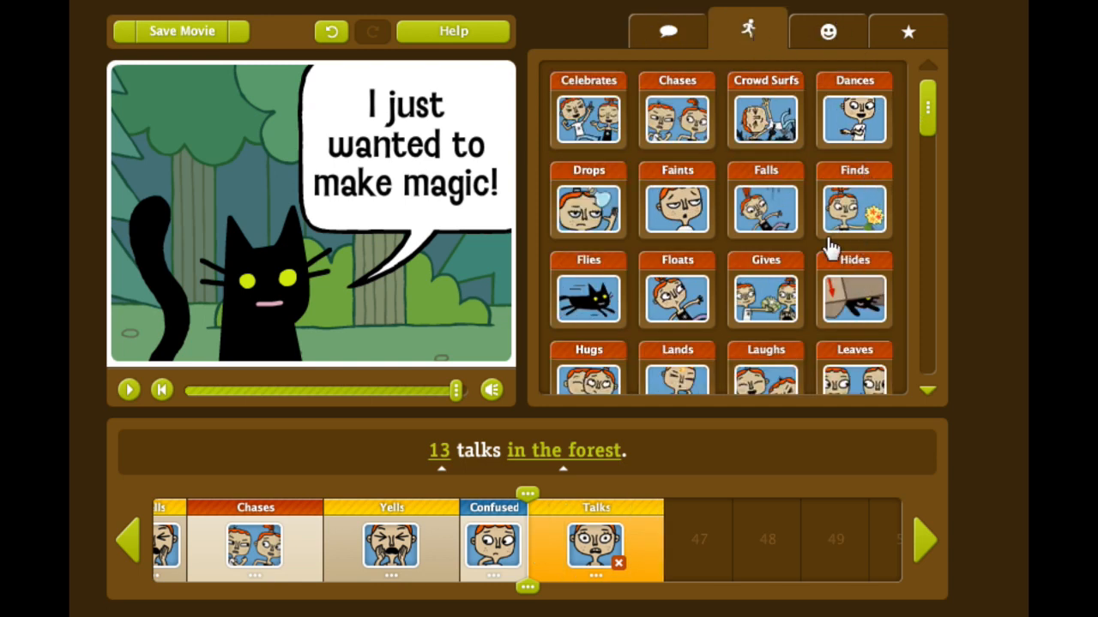
click(766, 287)
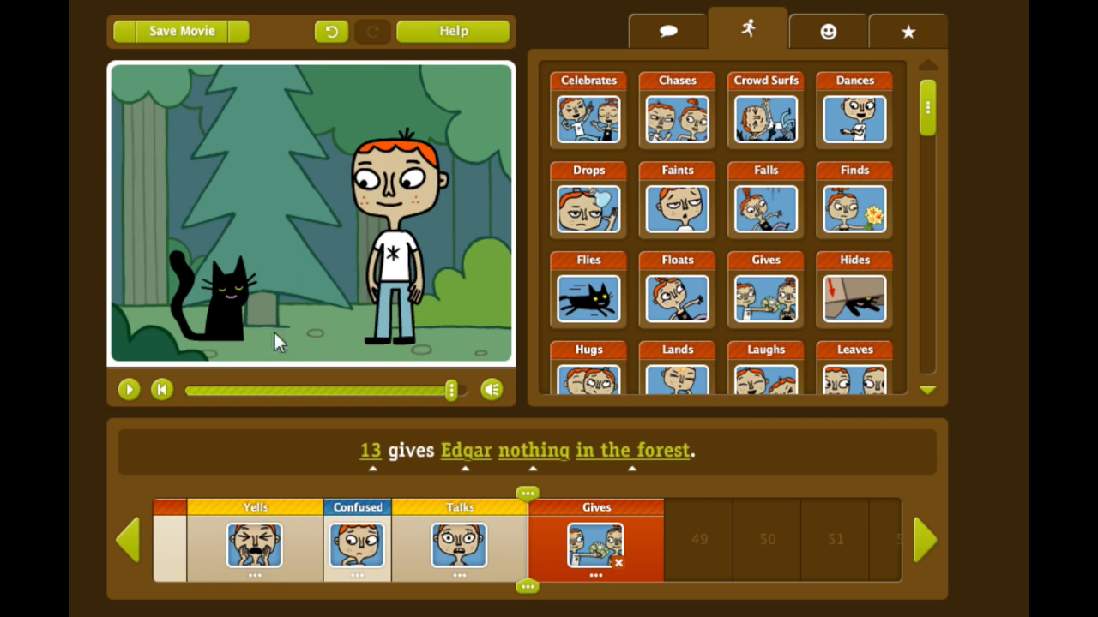
click(480, 457)
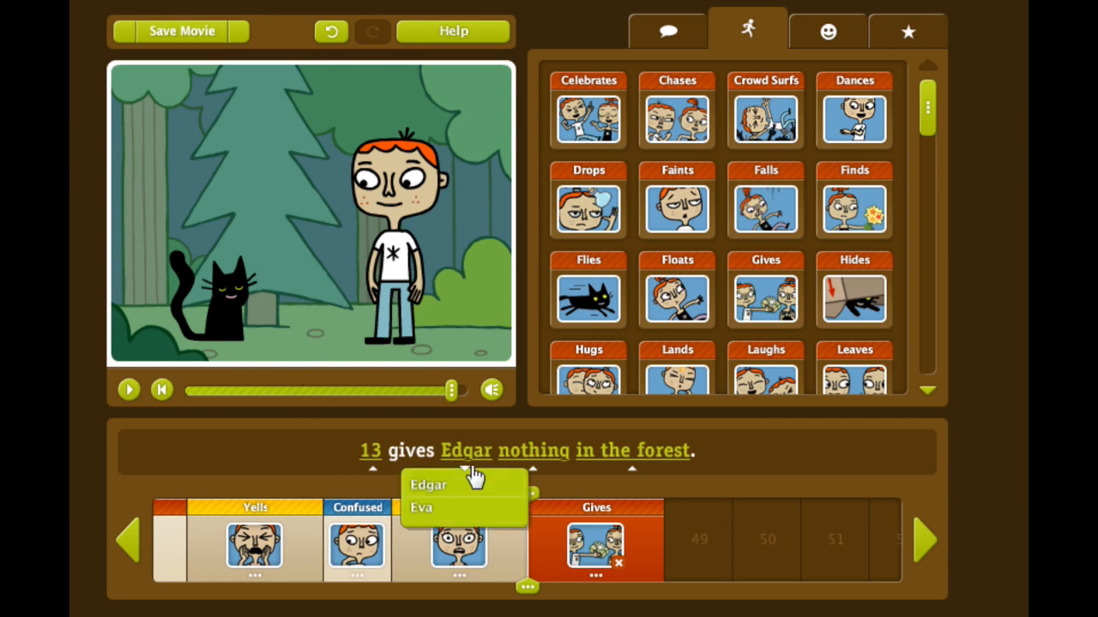
click(437, 507)
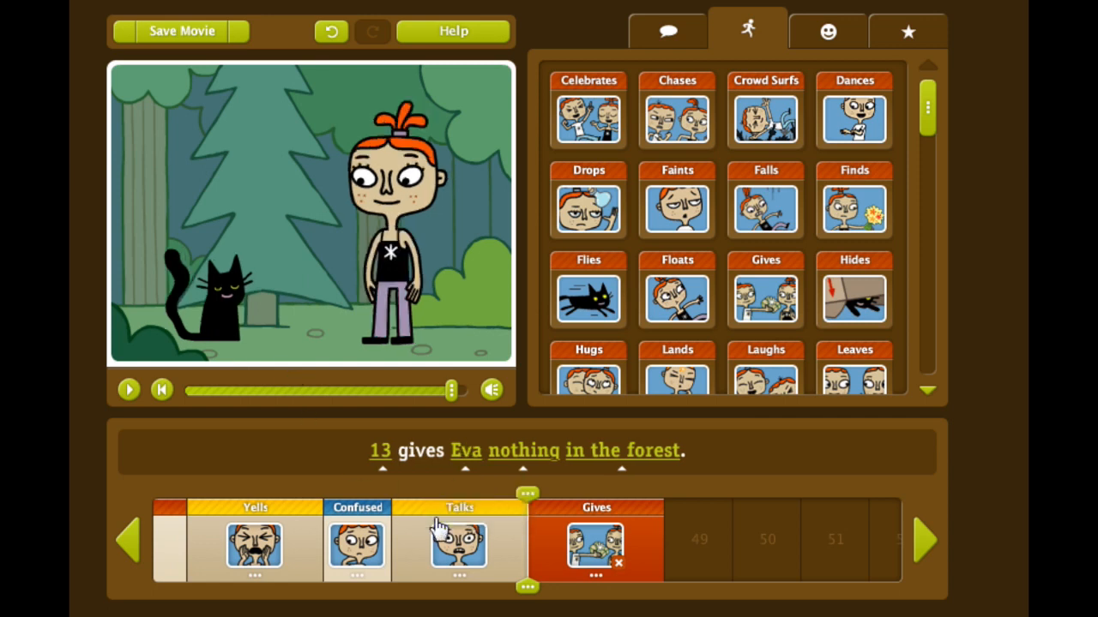
click(529, 455)
click(529, 462)
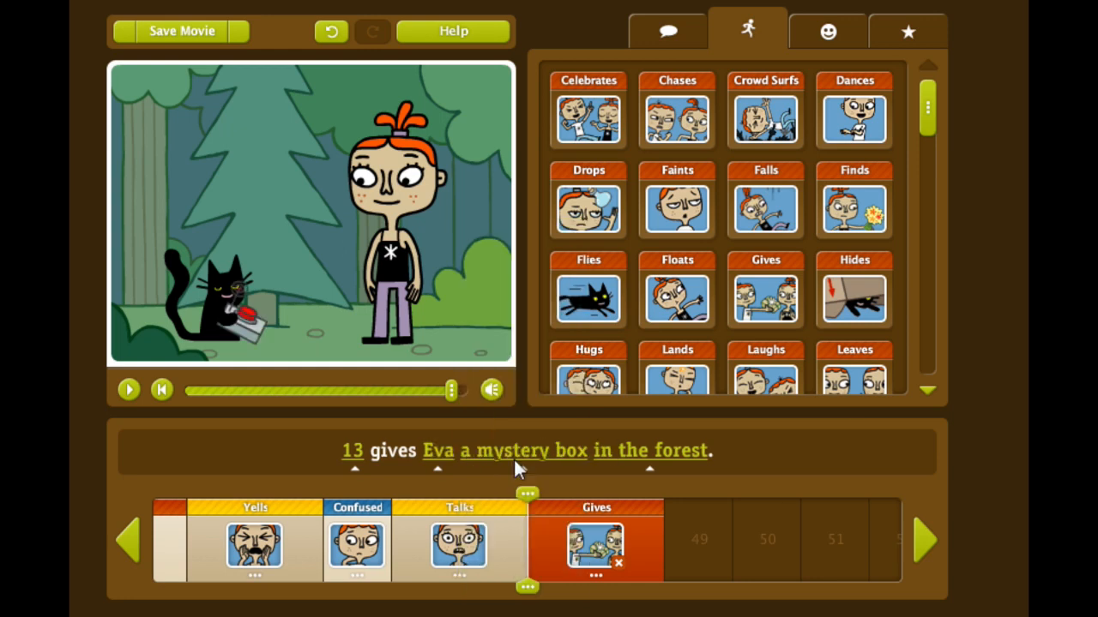
click(127, 391)
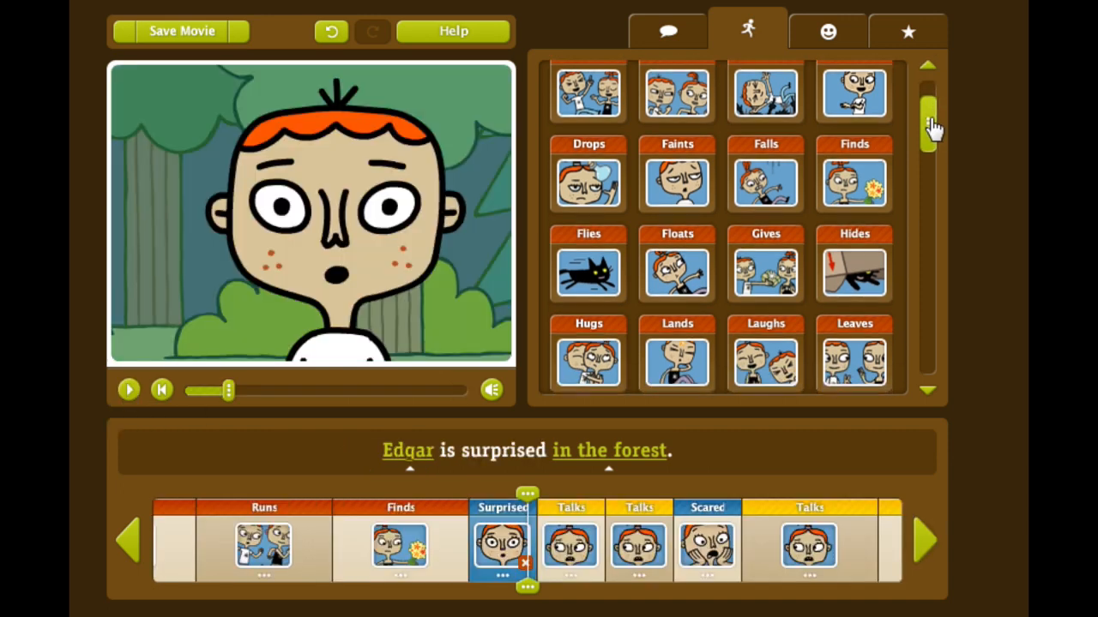
mouse_move(931, 127)
mouse_down()
mouse_move(931, 147)
mouse_move(931, 134)
mouse_up()
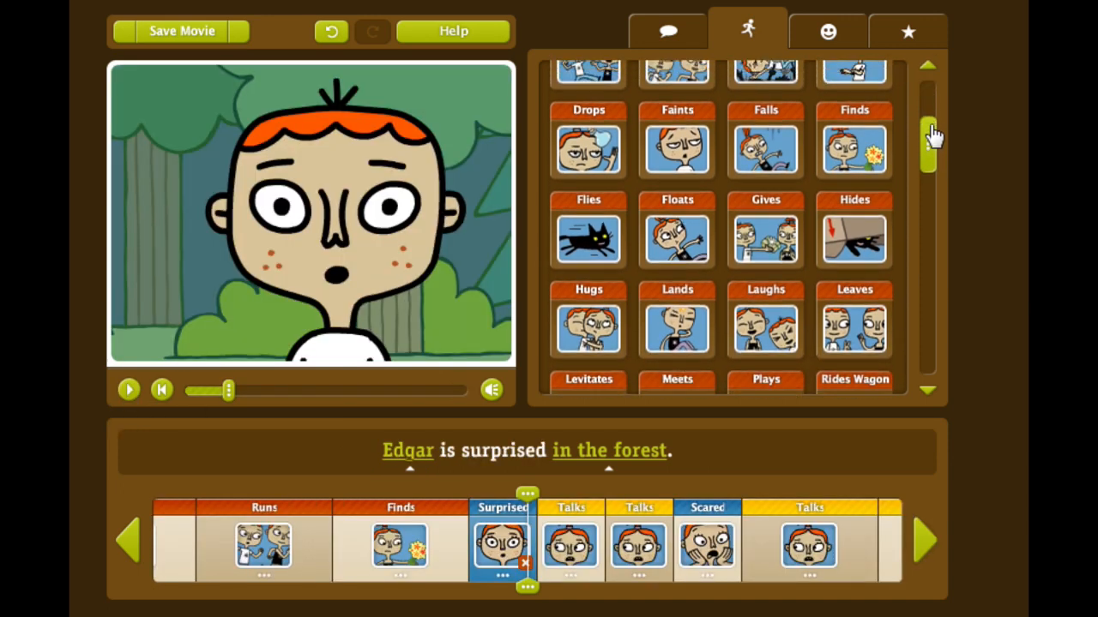
click(925, 549)
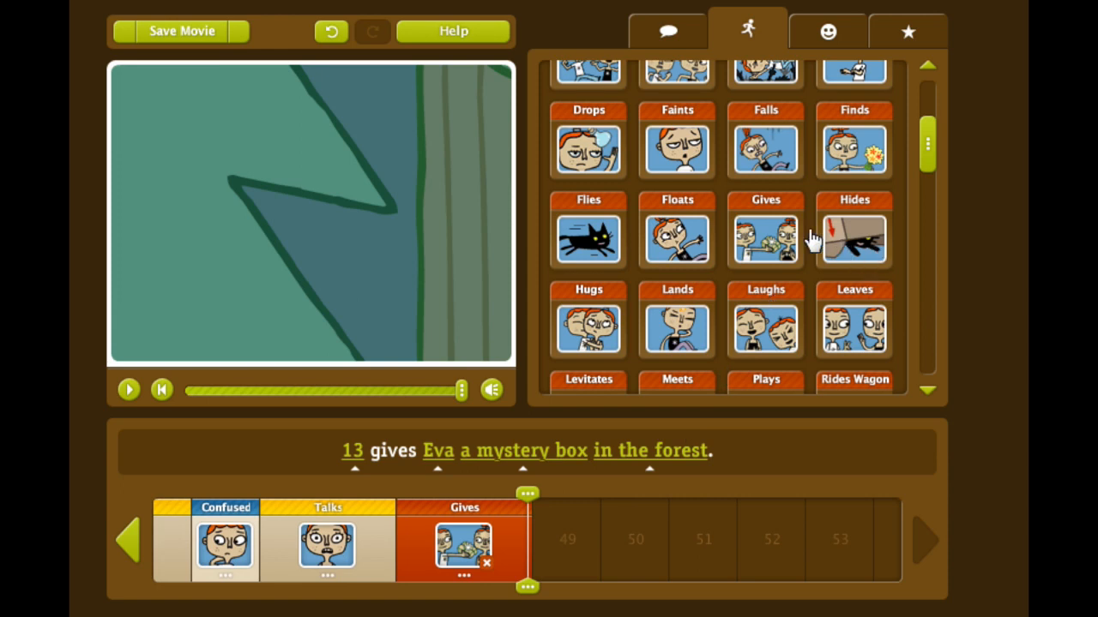
click(779, 230)
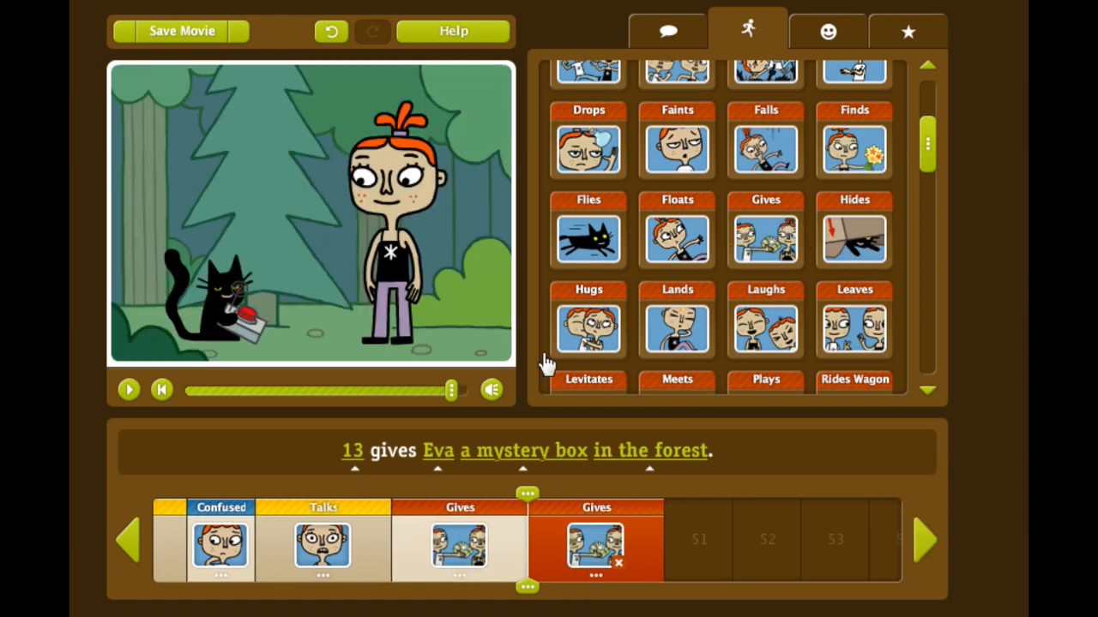
click(359, 468)
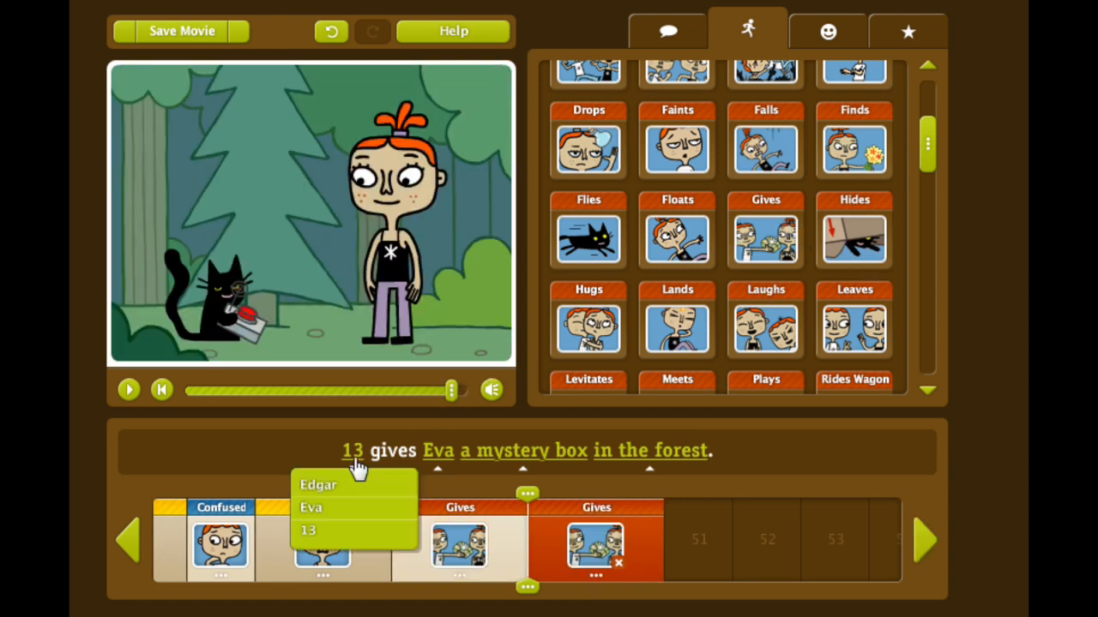
click(336, 511)
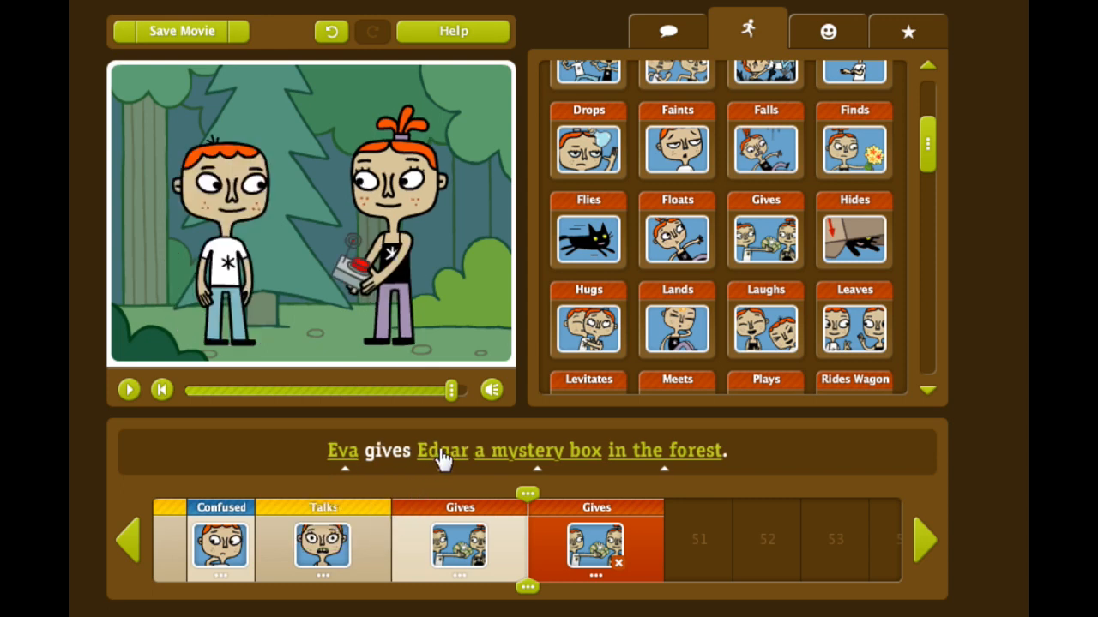
click(619, 565)
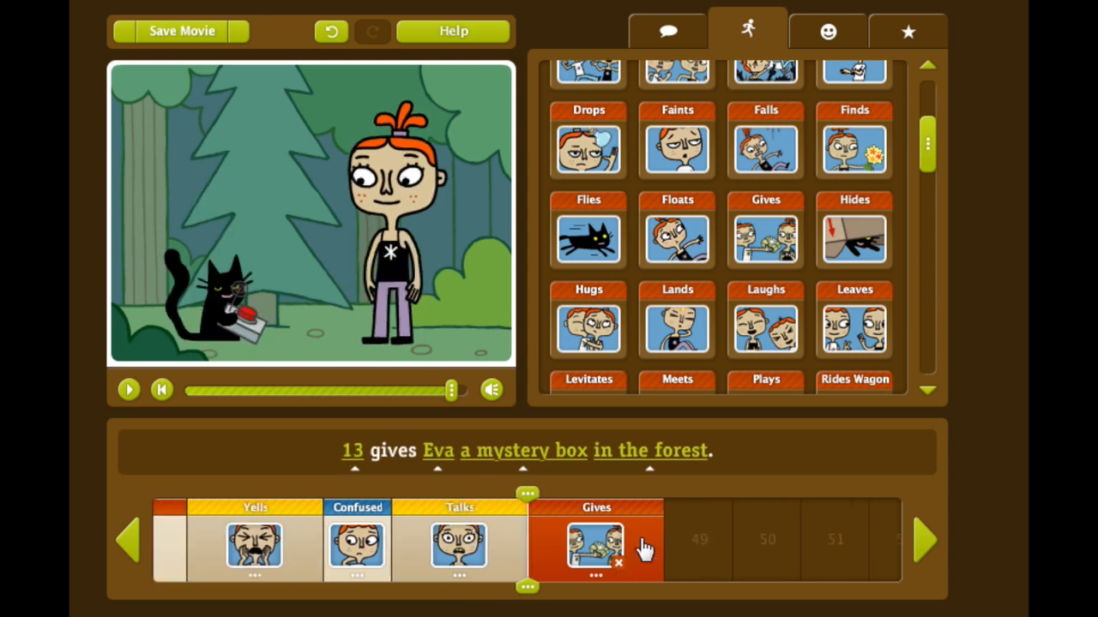
- Add a Hugs clip after the Gives clip in which Eva hugs 13 in the forest holding a mystery box
click(593, 319)
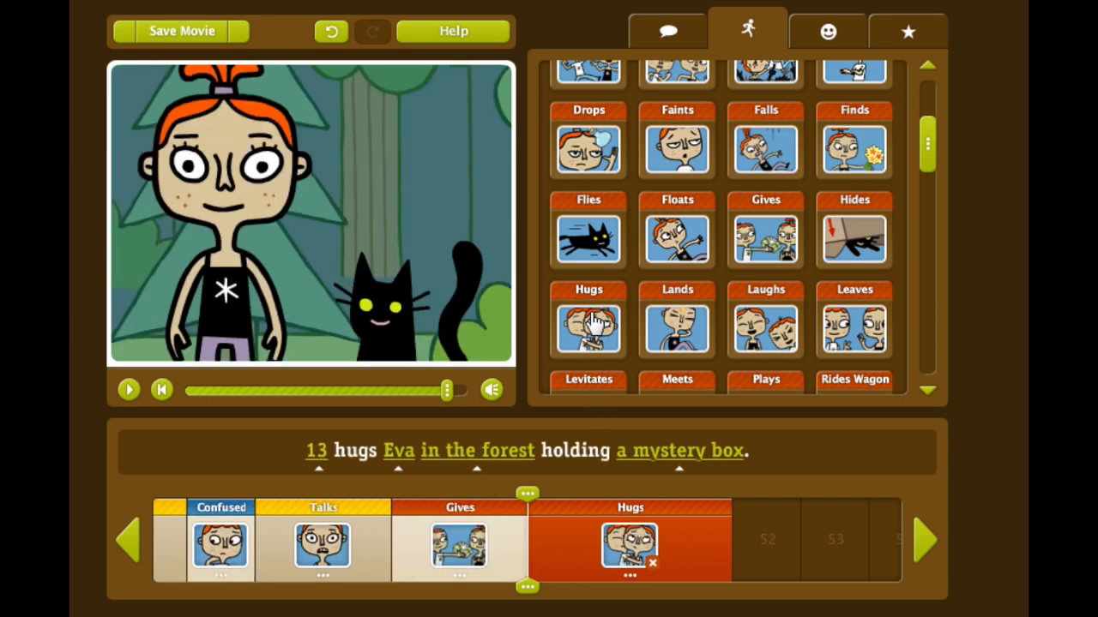
click(319, 453)
click(307, 508)
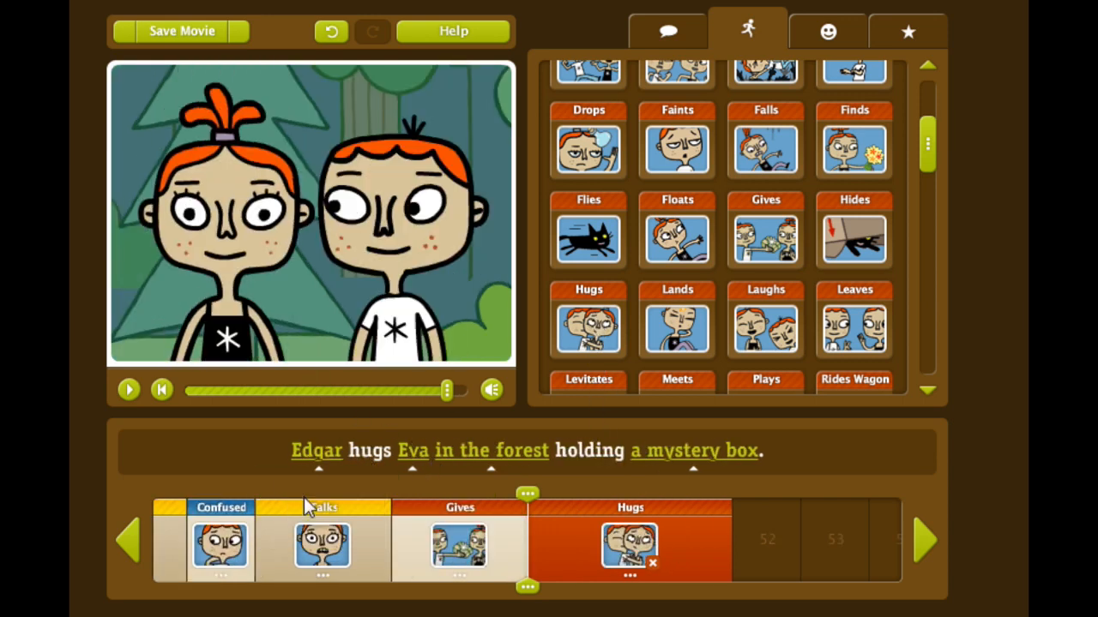
click(325, 453)
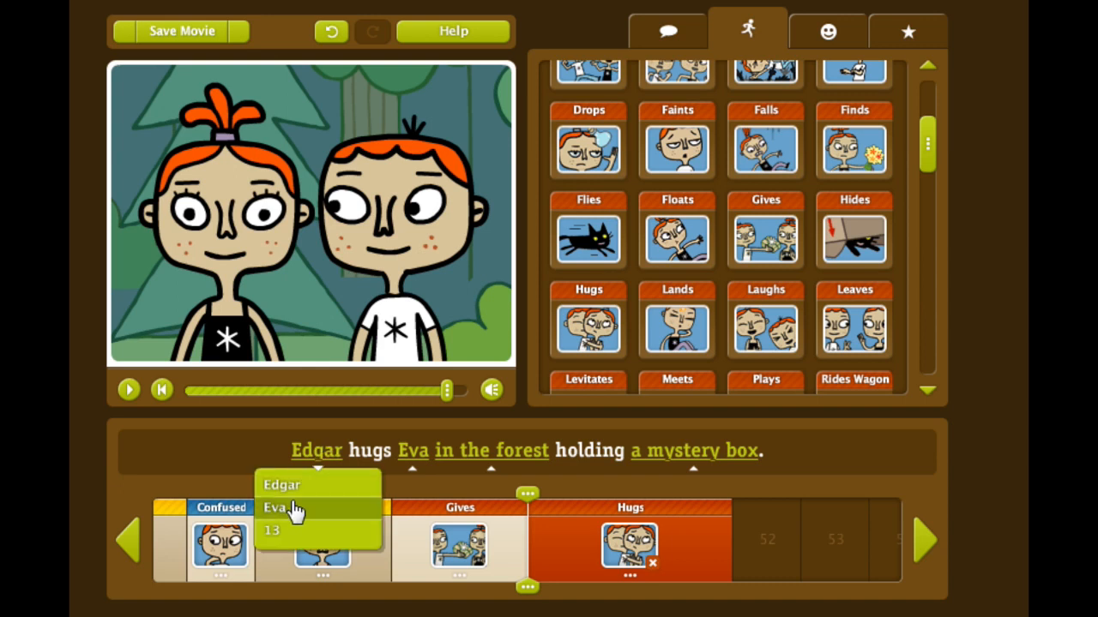
click(294, 513)
click(403, 453)
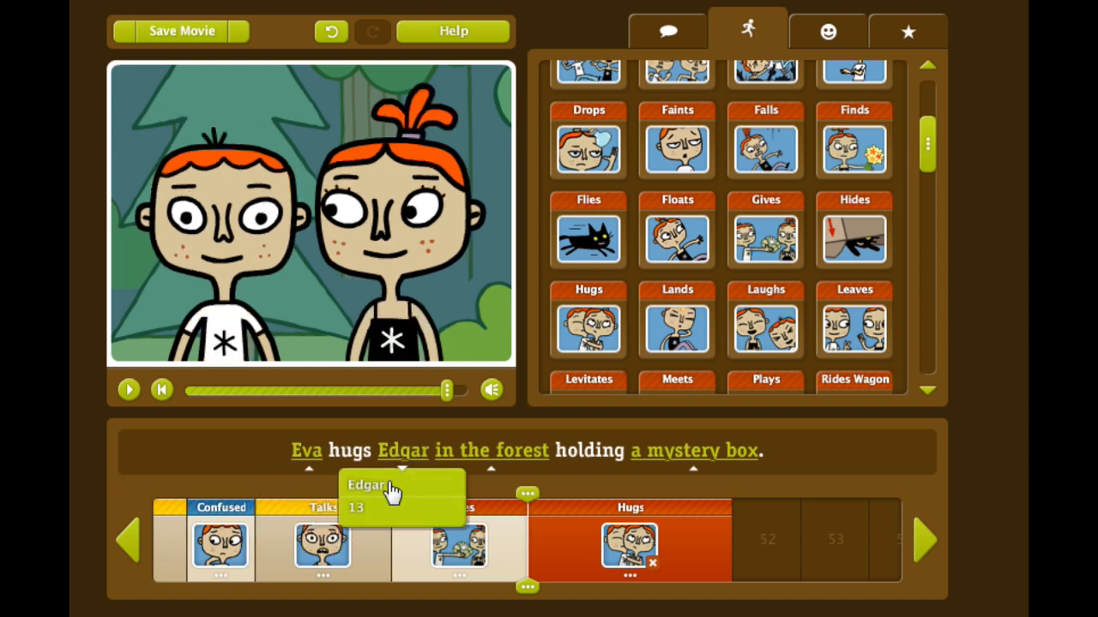
click(370, 513)
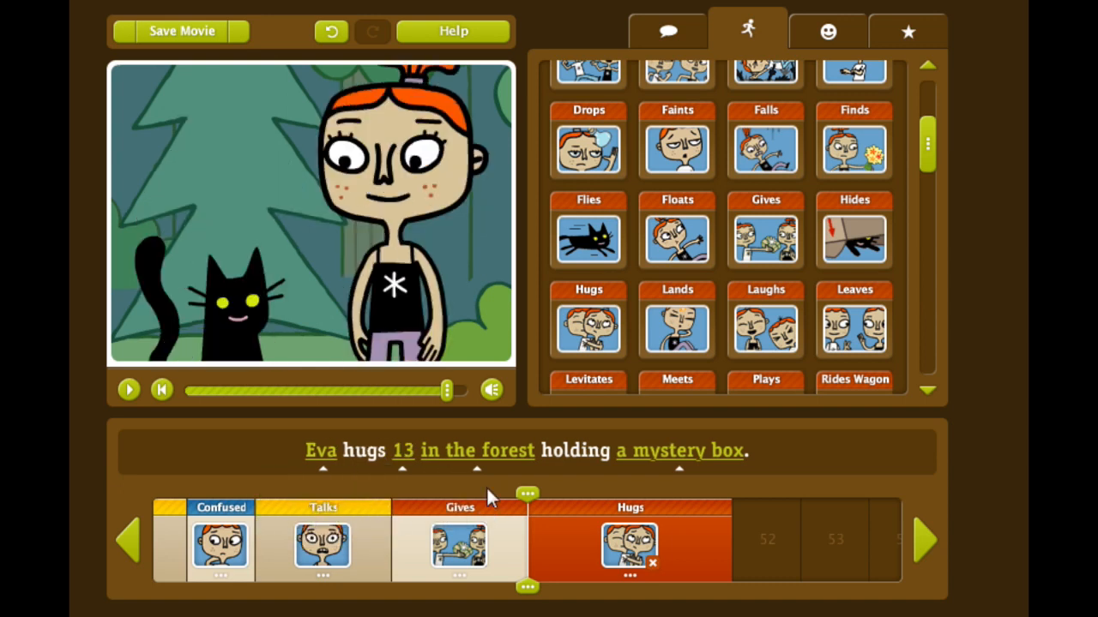
click(677, 454)
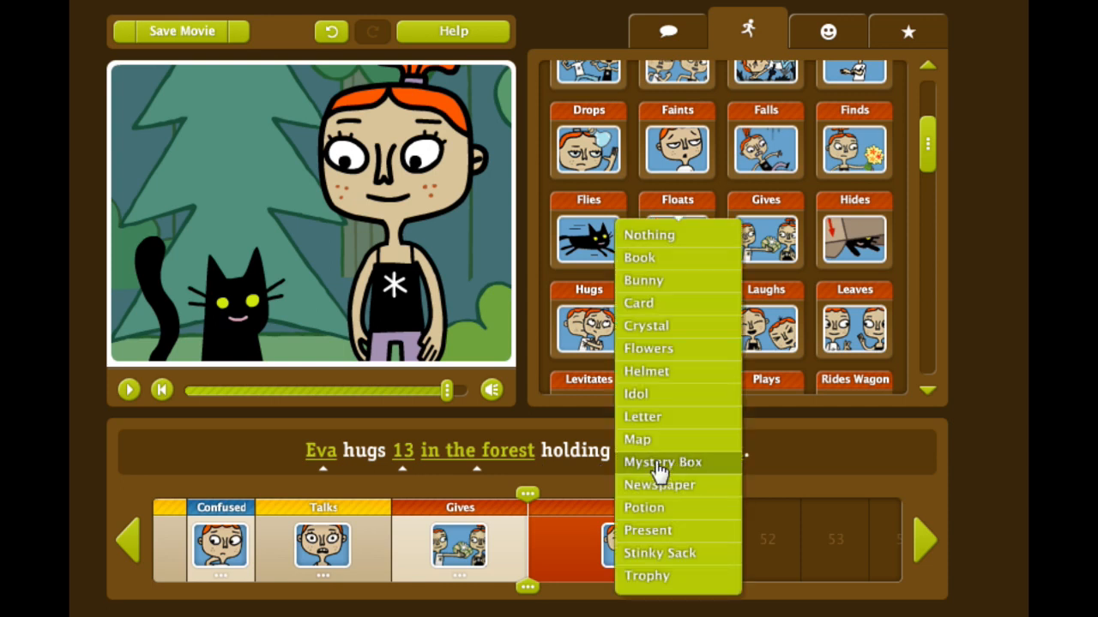
click(659, 463)
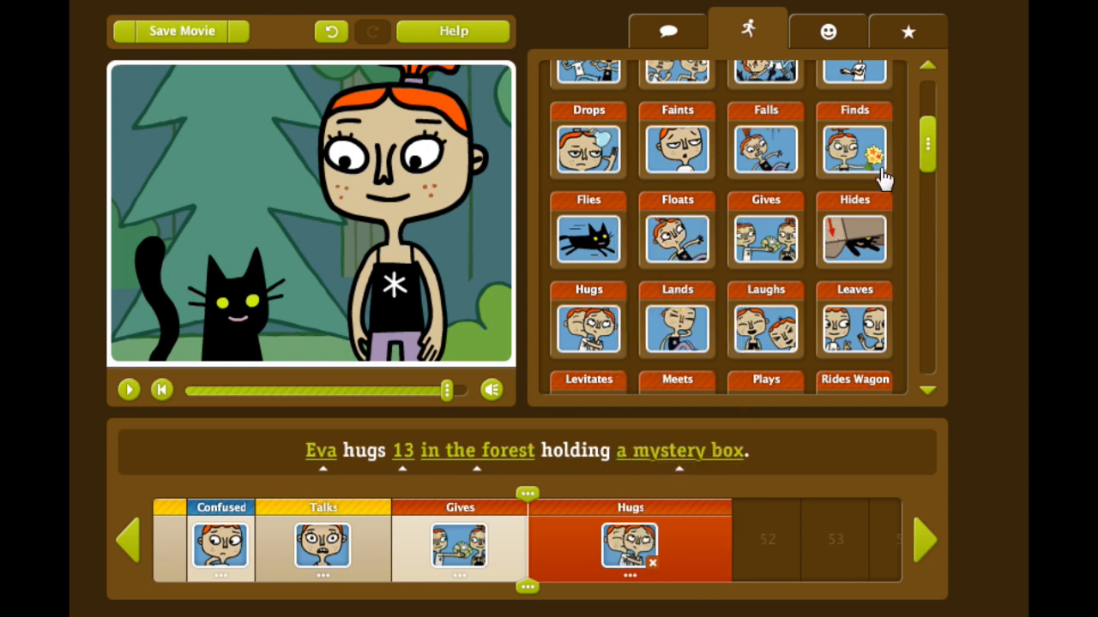
- Add a Laughs clip at the end in which Eva laughs with Edgar and 13, and preview it
click(775, 326)
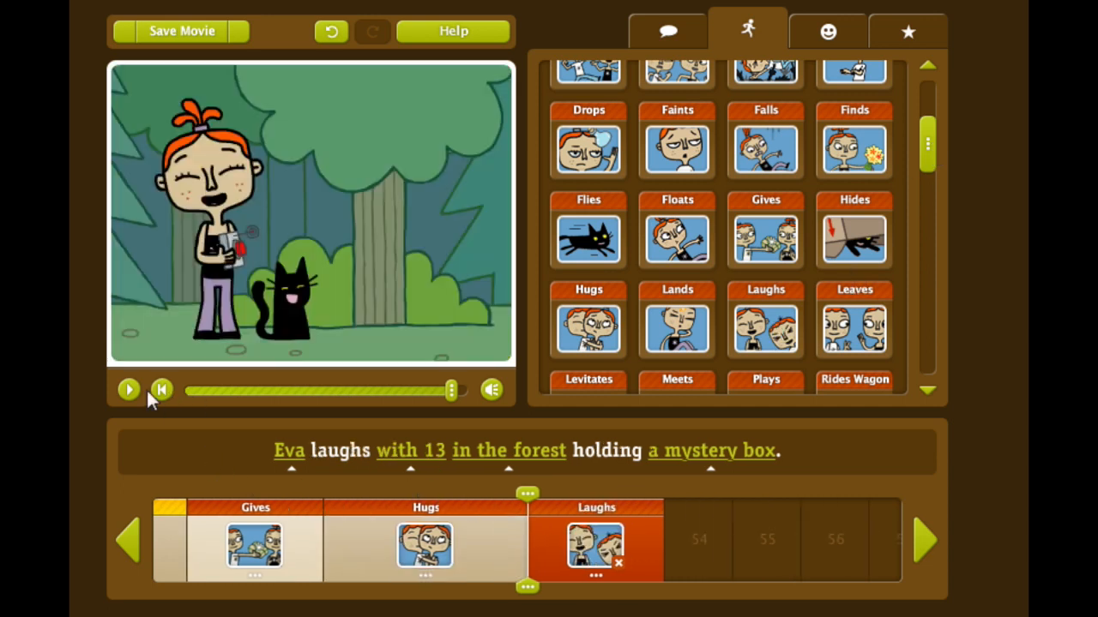
click(398, 463)
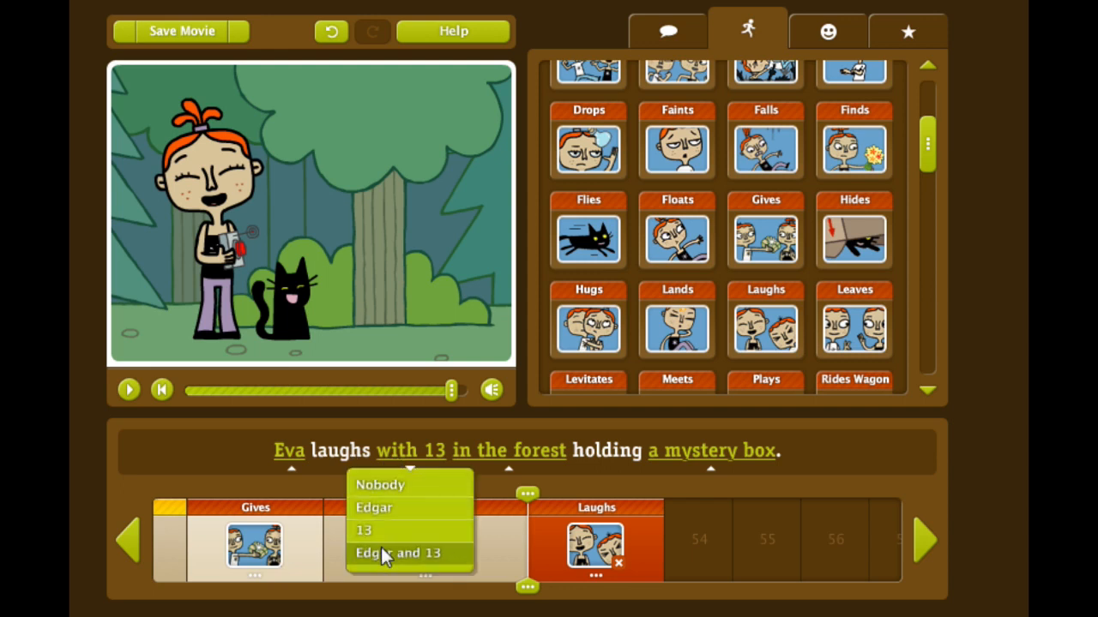
click(382, 553)
click(129, 390)
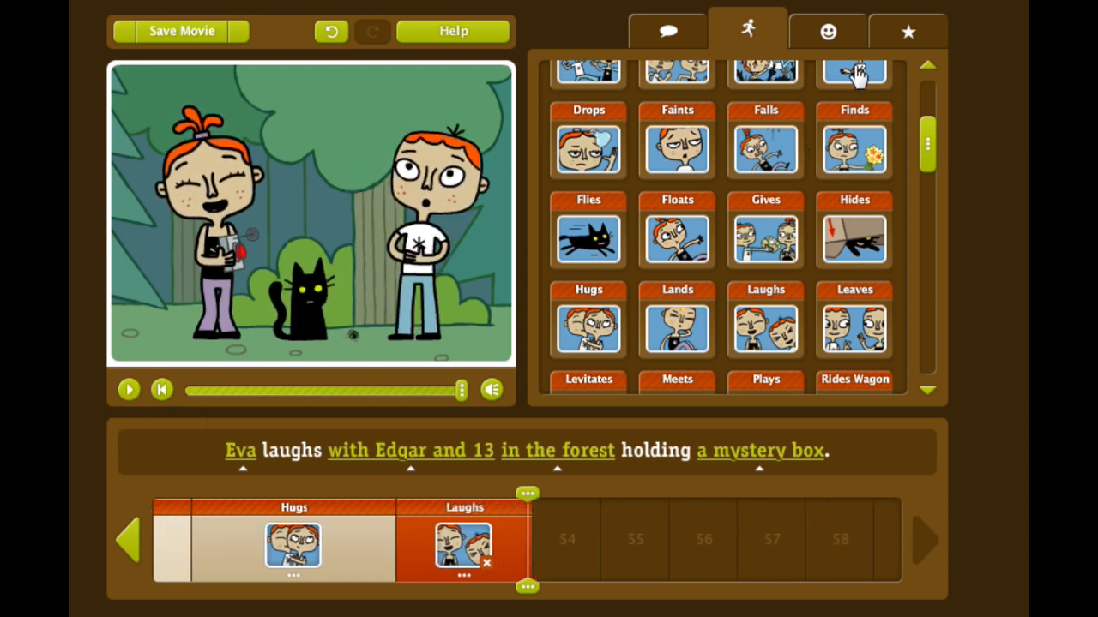
- Add a Boom effect clip after the Laughs clip and preview it
click(907, 32)
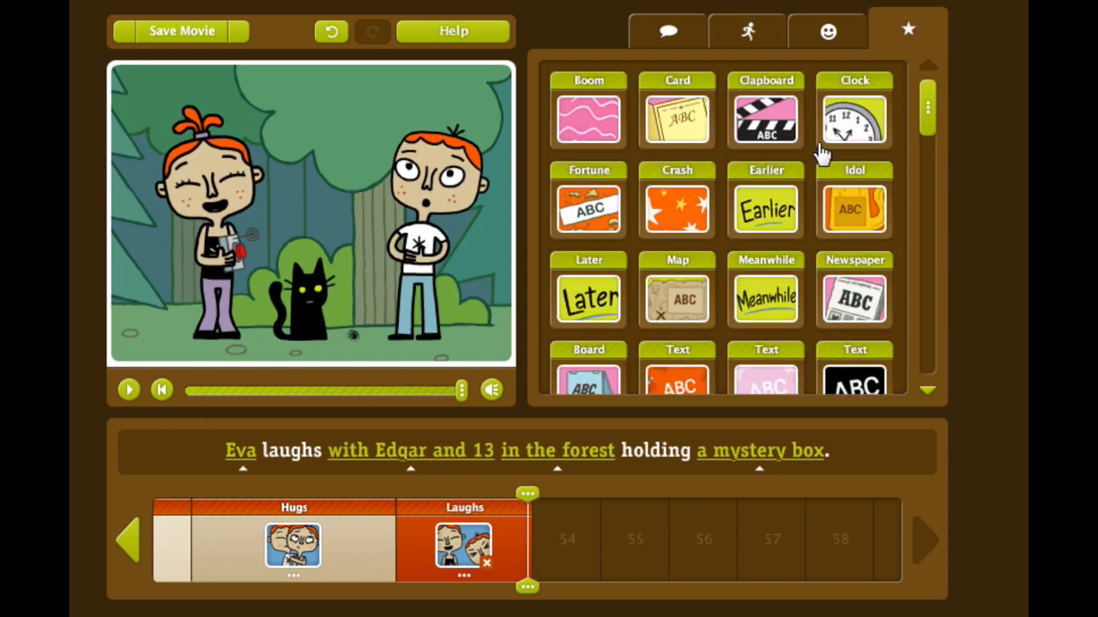
click(579, 113)
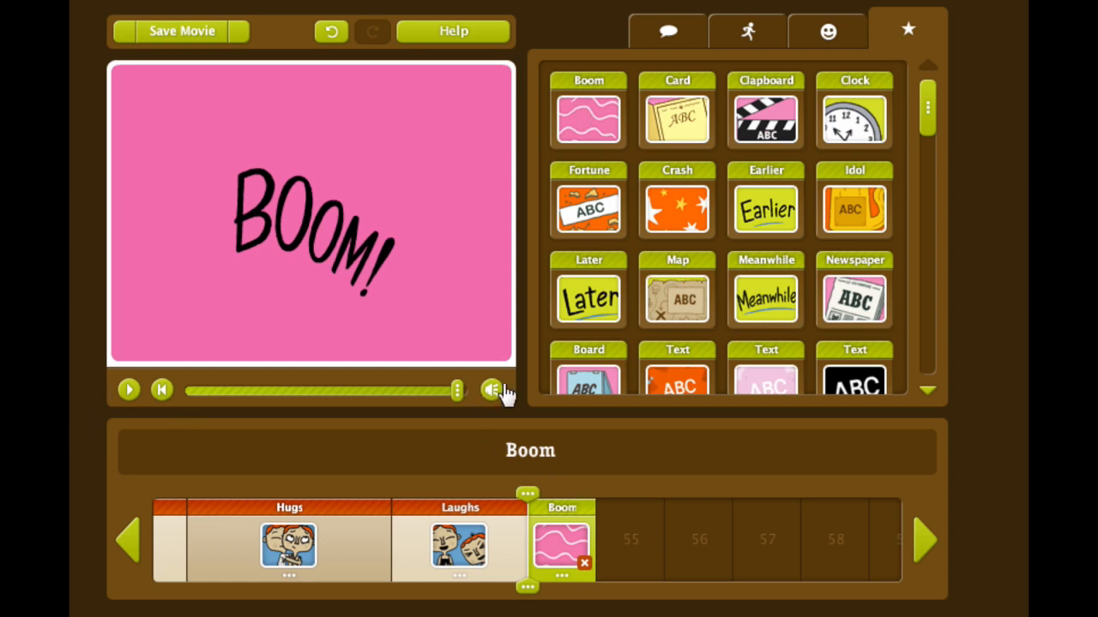
click(130, 391)
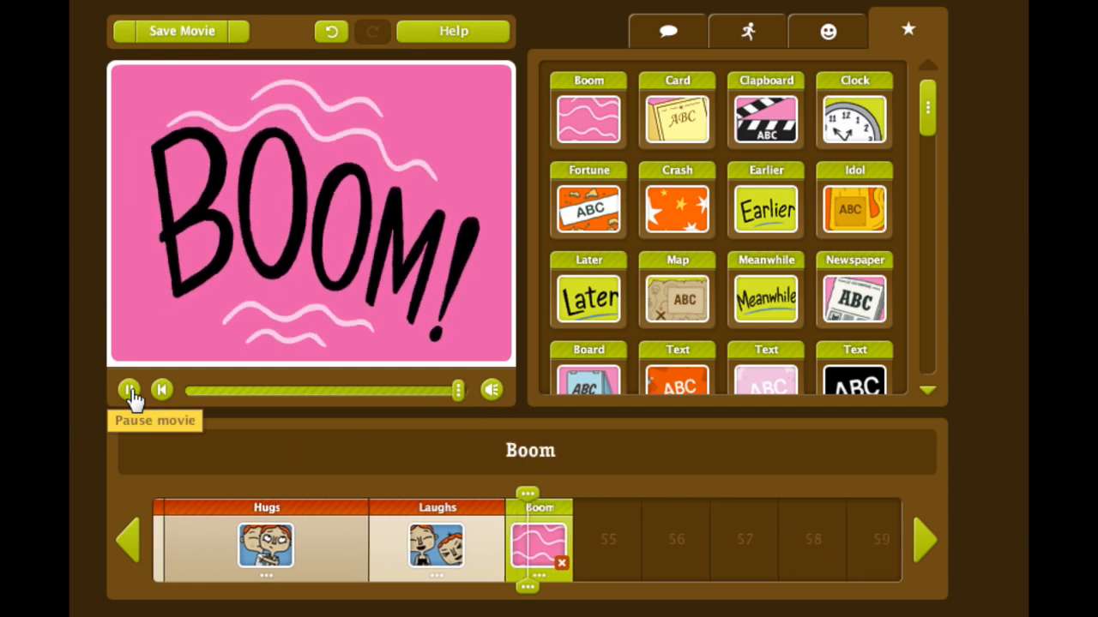